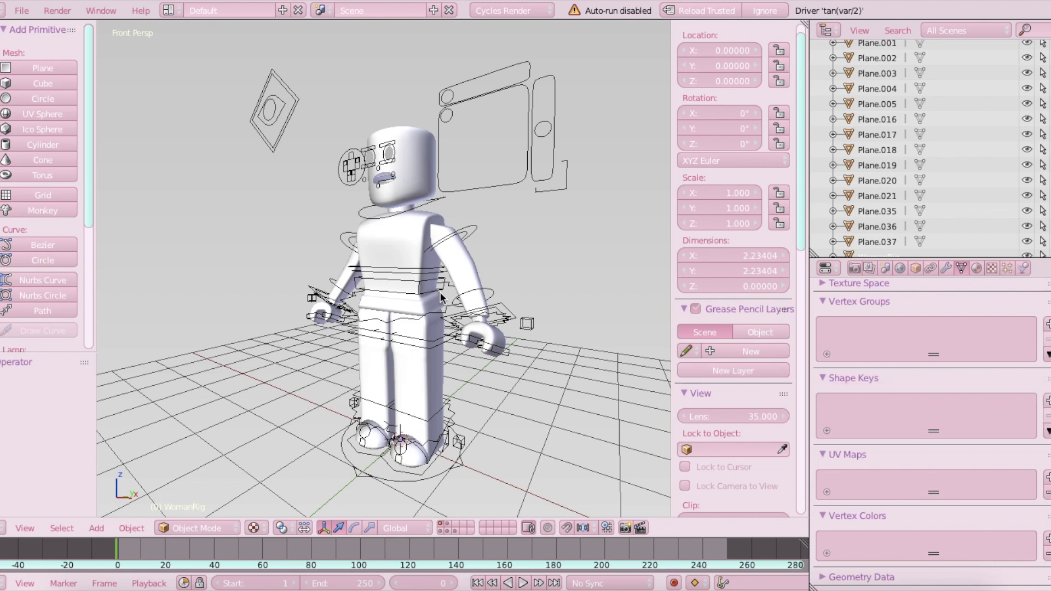
- Inspect the woman rig up close, examining its face, torso and arms
key(shift+f)
key(w)
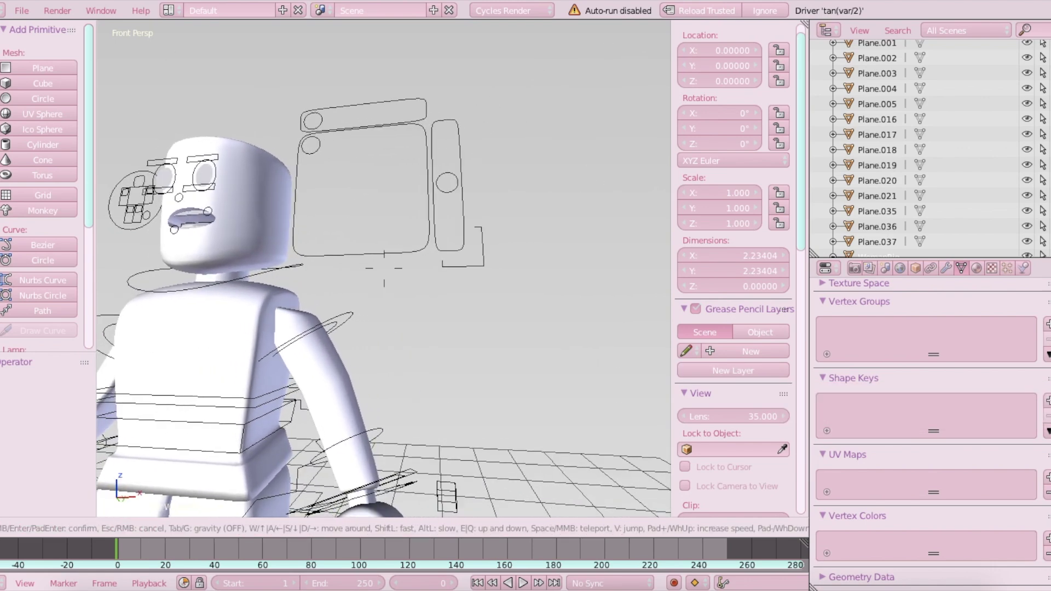
key(s)
key(w)
key(s)
key(w)
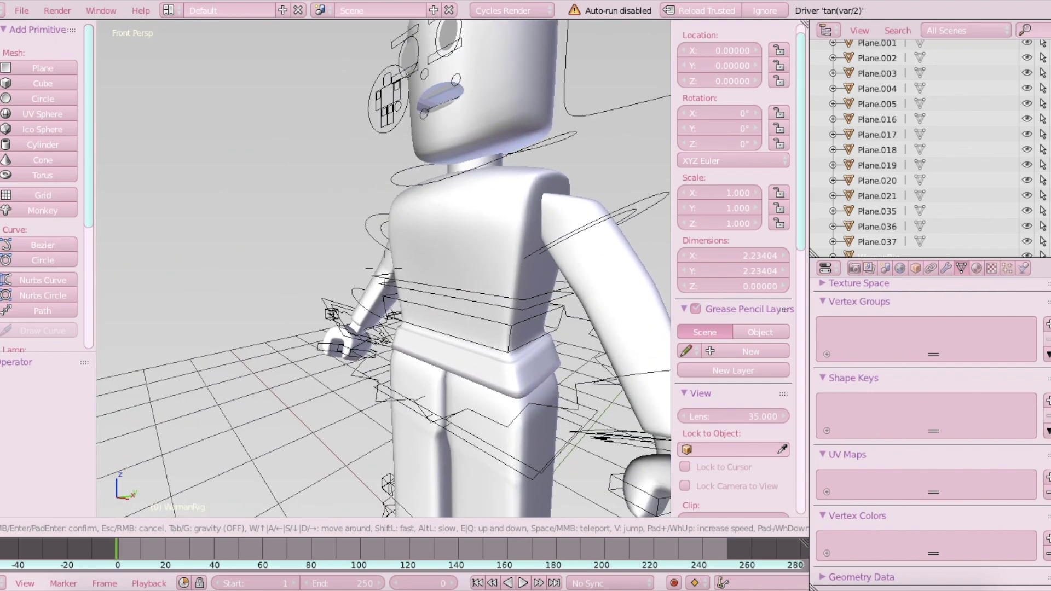
key(a)
key(Escape)
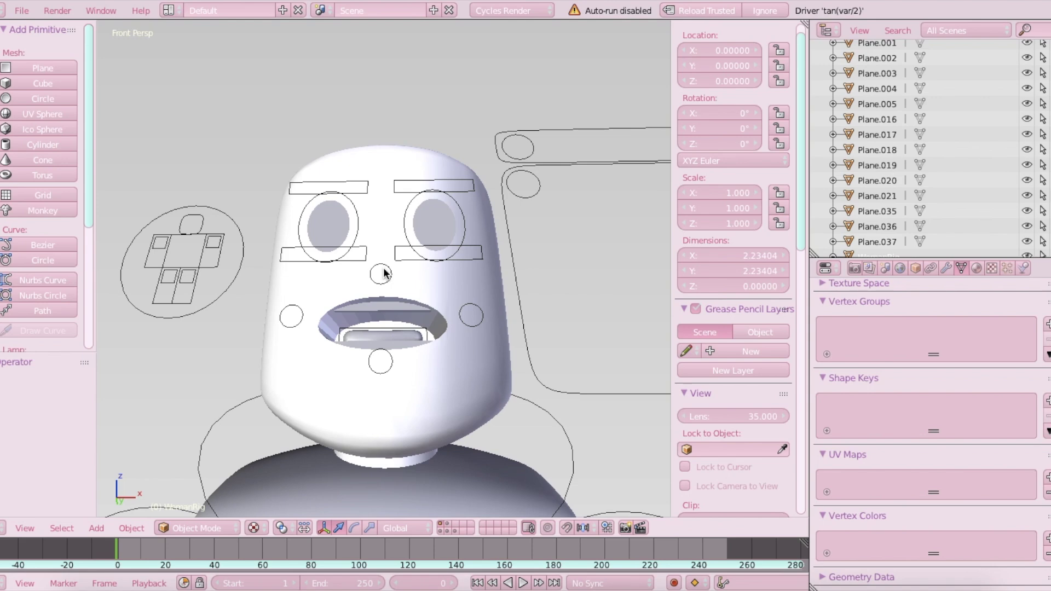
- Select the rig's mouth controls, the mouth interior parts and both eyes, and delete them
key(shift+f)
key(w)
click(384, 270)
right_click(356, 271)
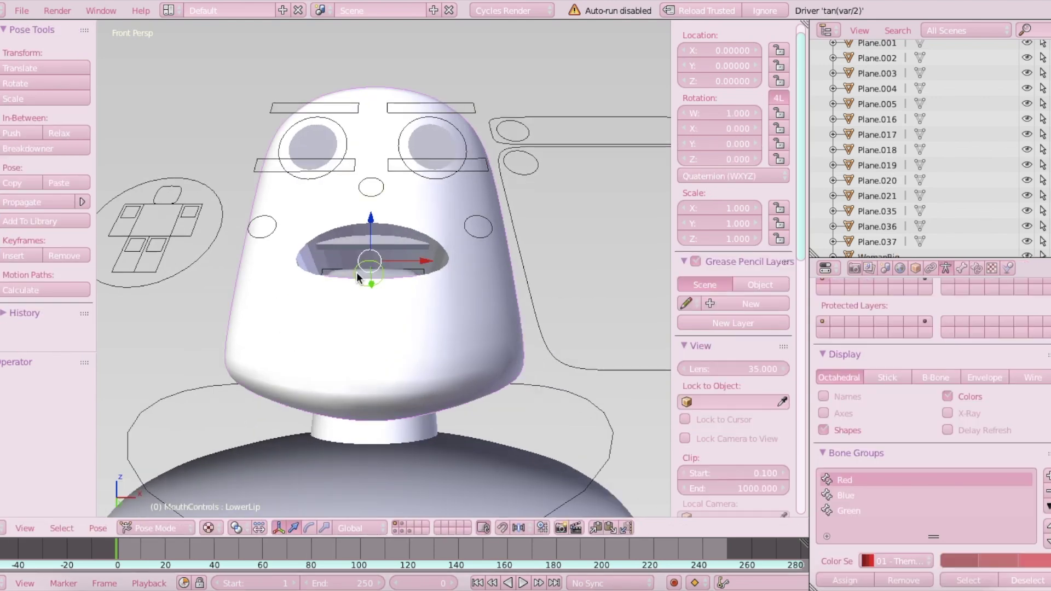
shift+right_click(345, 271)
shift+right_click(335, 244)
shift+right_click(318, 147)
shift+right_click(428, 146)
key(x)
key(Return)
- Delete the rig's head mesh, leaving only the neck and body
right_click(379, 272)
scroll(366, 283, down, 8)
key(x)
key(Return)
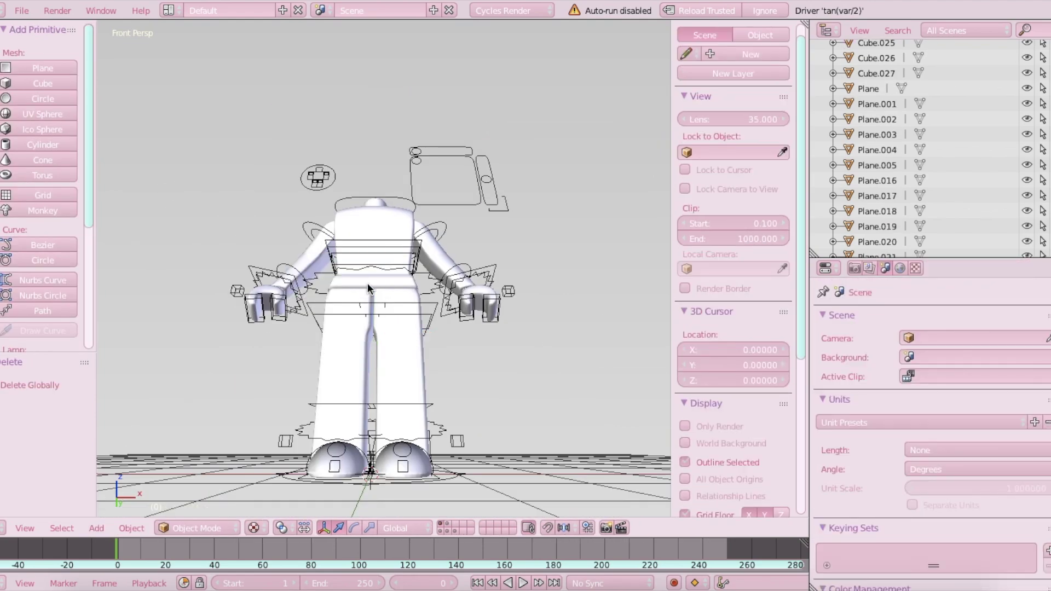
- Select the torso mesh and turn the timeline area into an enlarged Node Editor showing its material
key(shift+f)
key(e)
key(s)
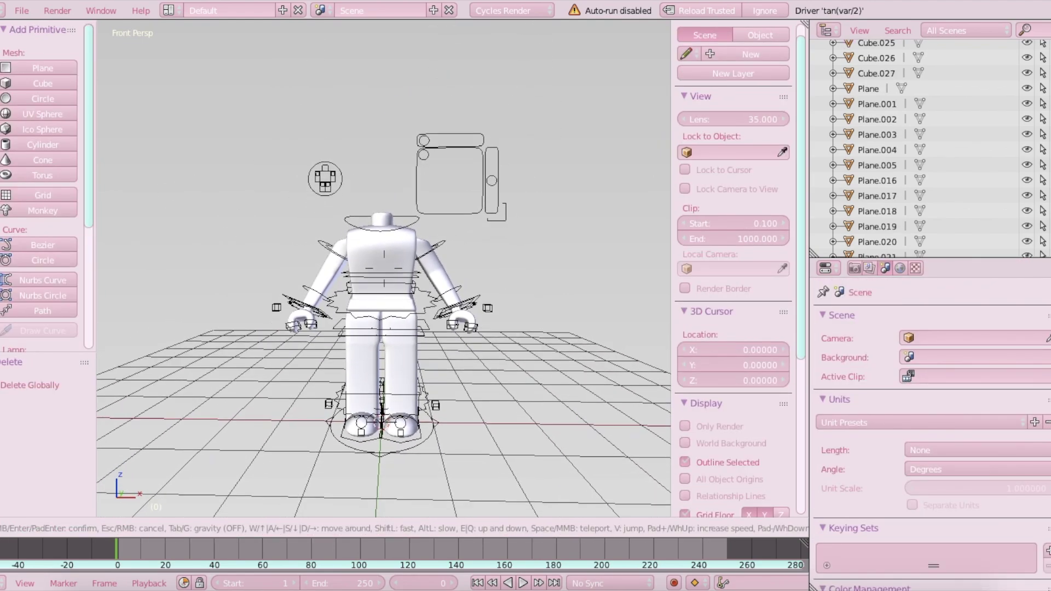
click(379, 267)
right_click(378, 264)
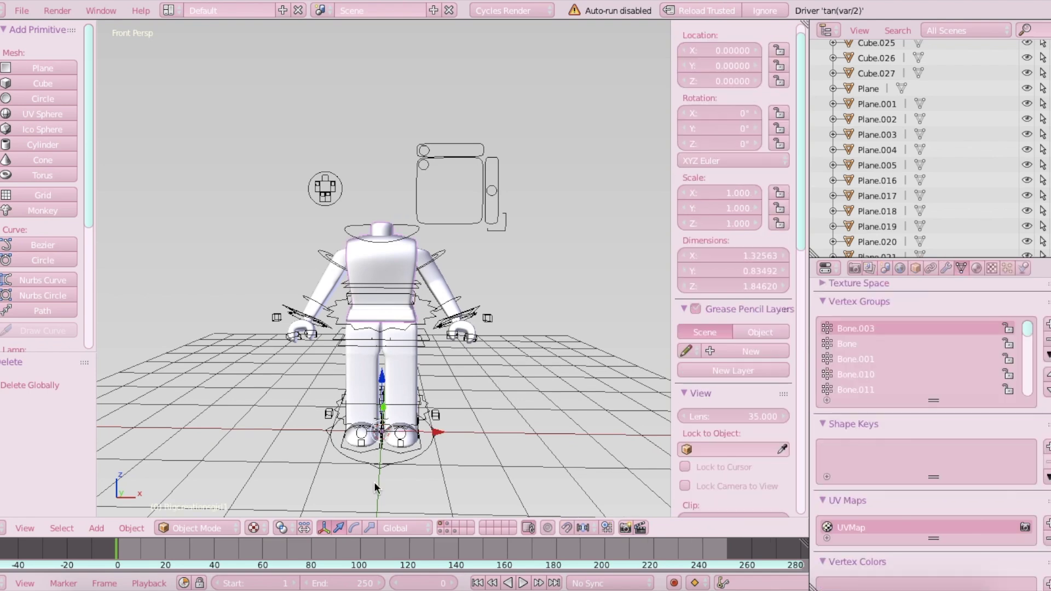
drag(360, 539, 307, 313)
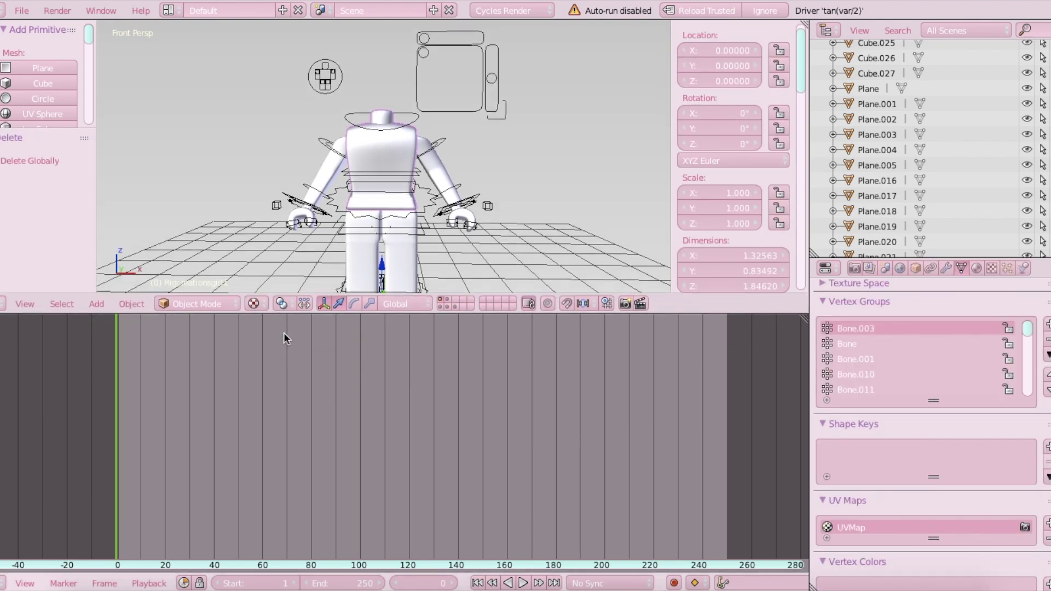
click(4, 583)
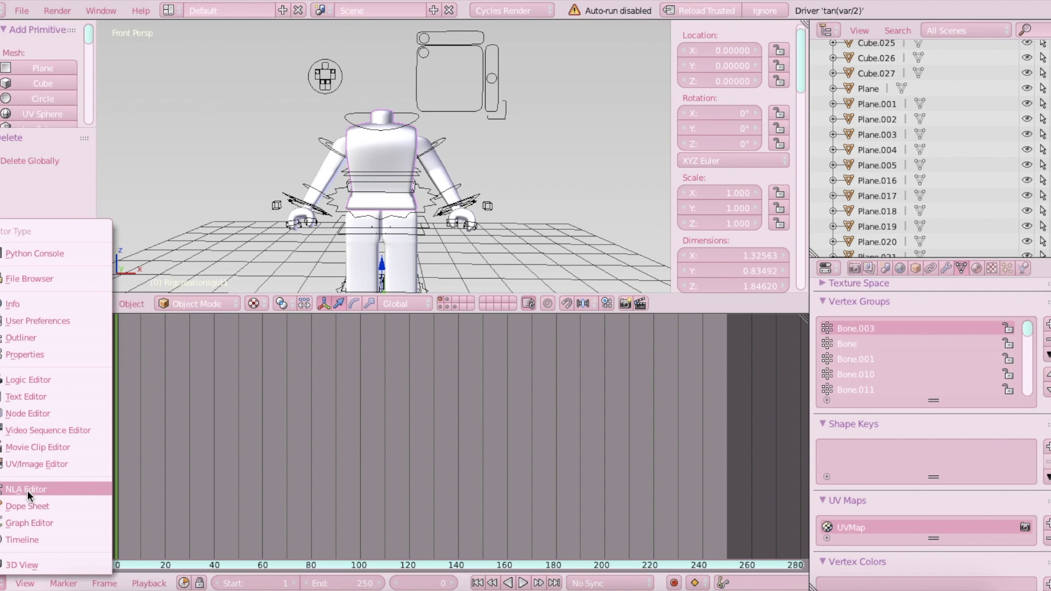
click(41, 414)
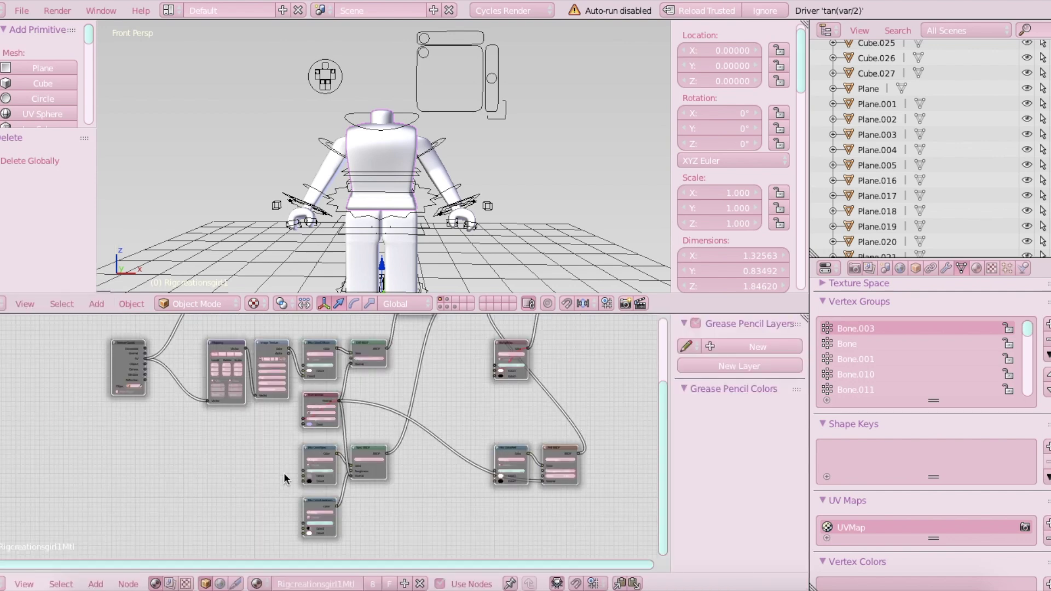
- Load Alourelia1Tex.png from Downloads into the body material's Image Texture node and shrink the node editor area again
scroll(284, 472, up, 5)
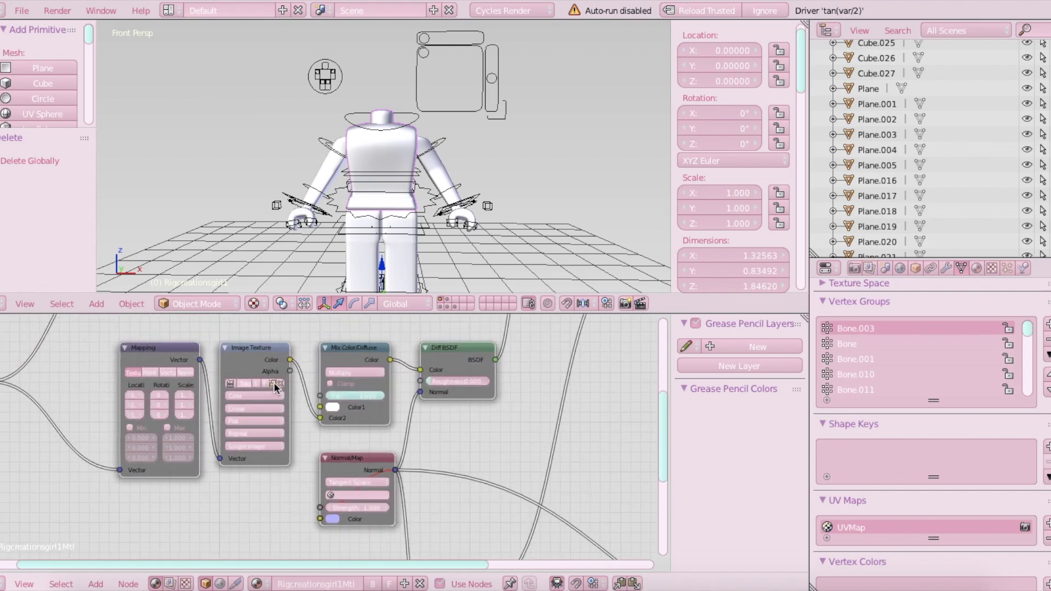
click(273, 383)
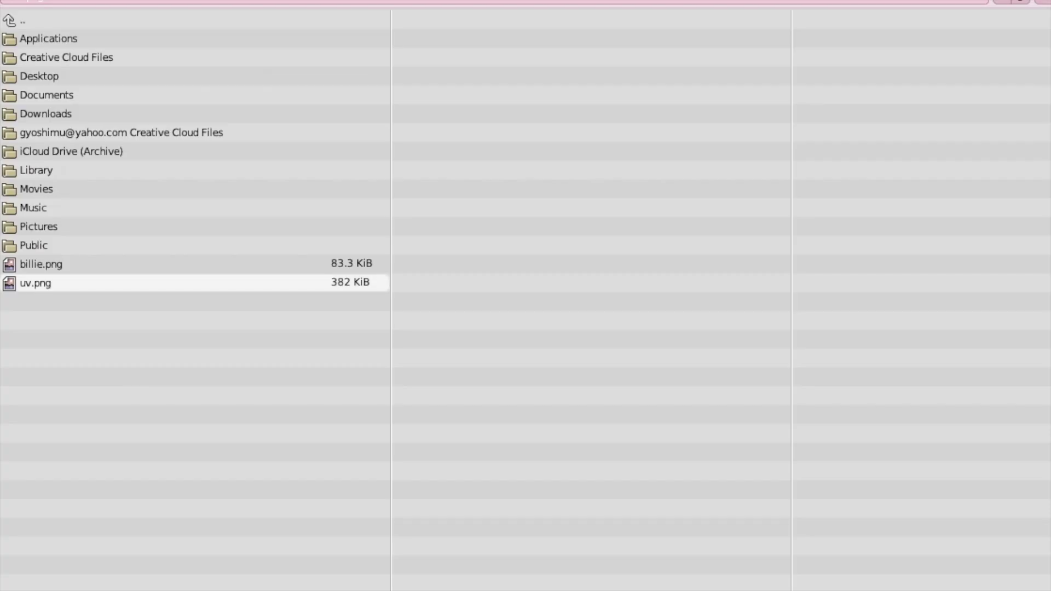
click(83, 114)
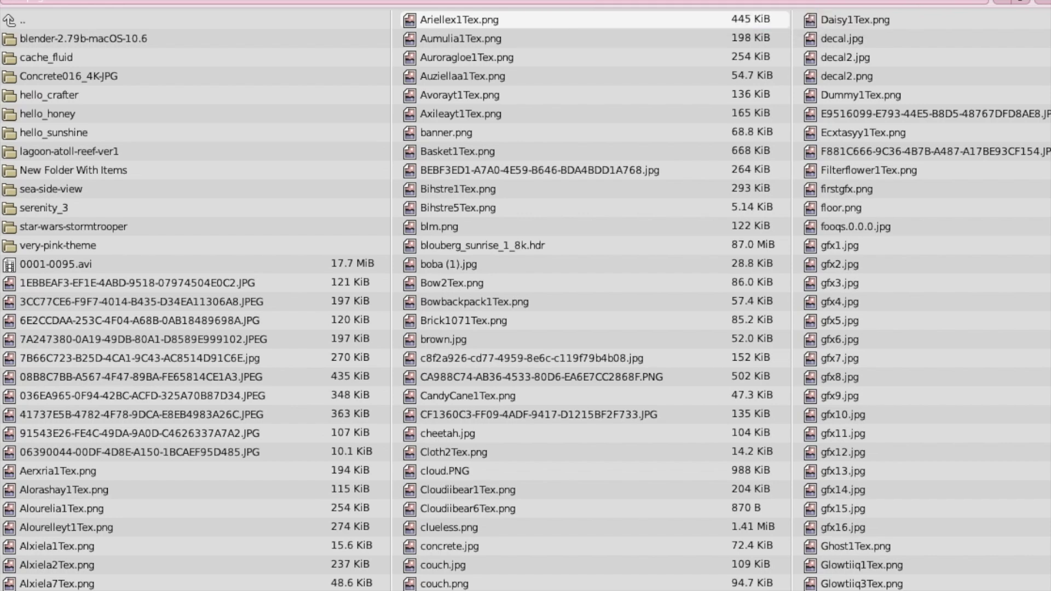
text(h)
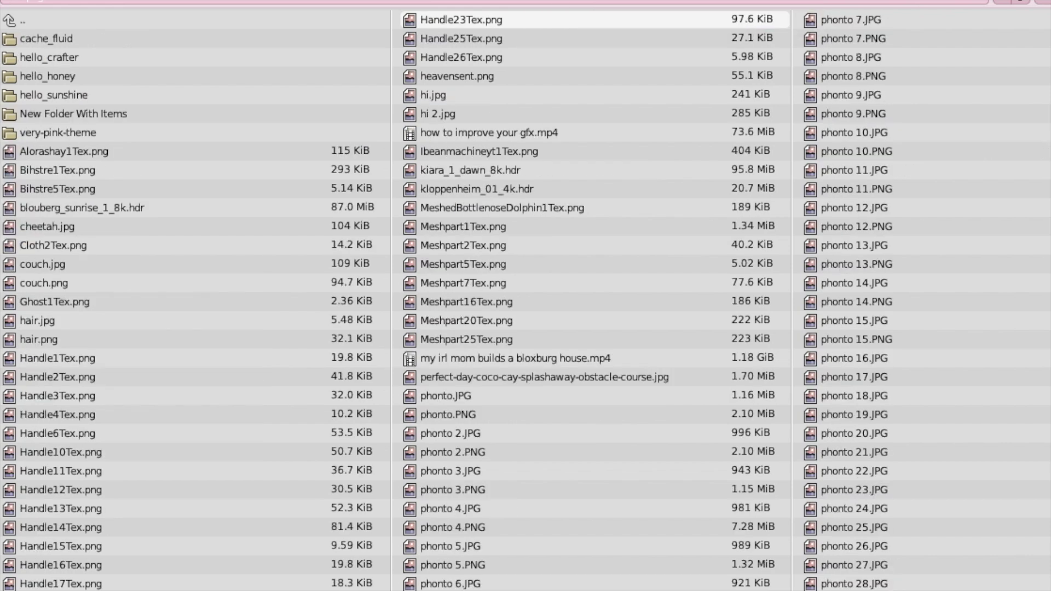
key(BackSpace)
text(alou)
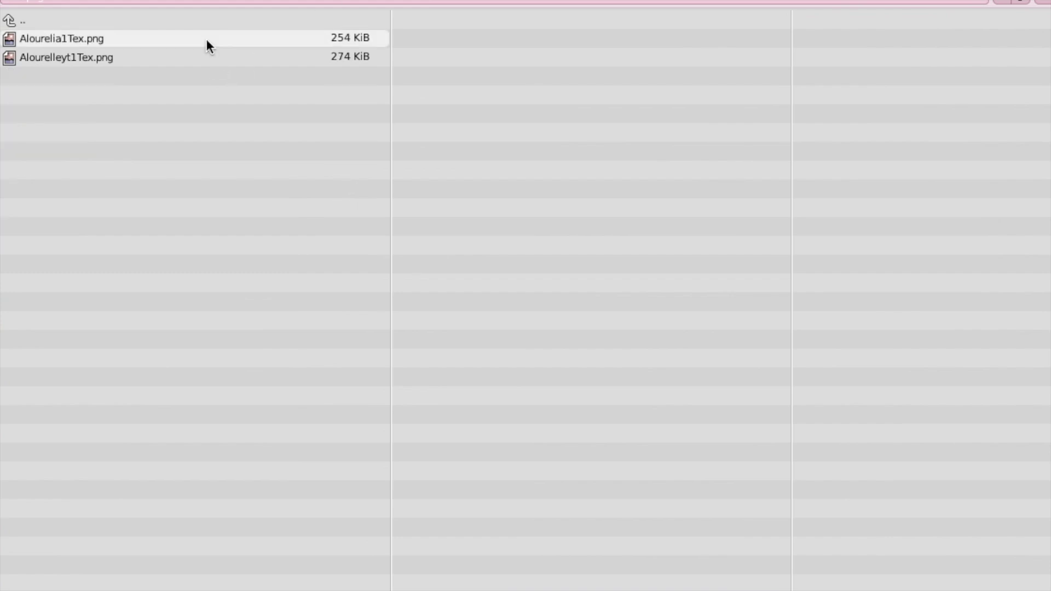
double_click(206, 38)
drag(444, 314, 444, 570)
- Import the Wavefront file head.obj into the scene
click(22, 10)
mouse_move(44, 302)
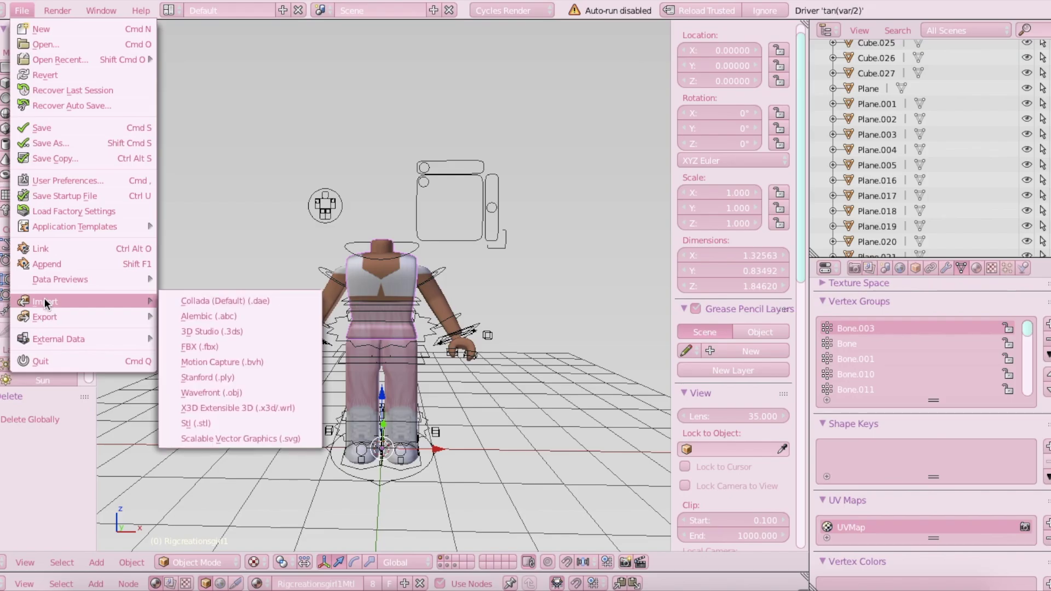
click(219, 382)
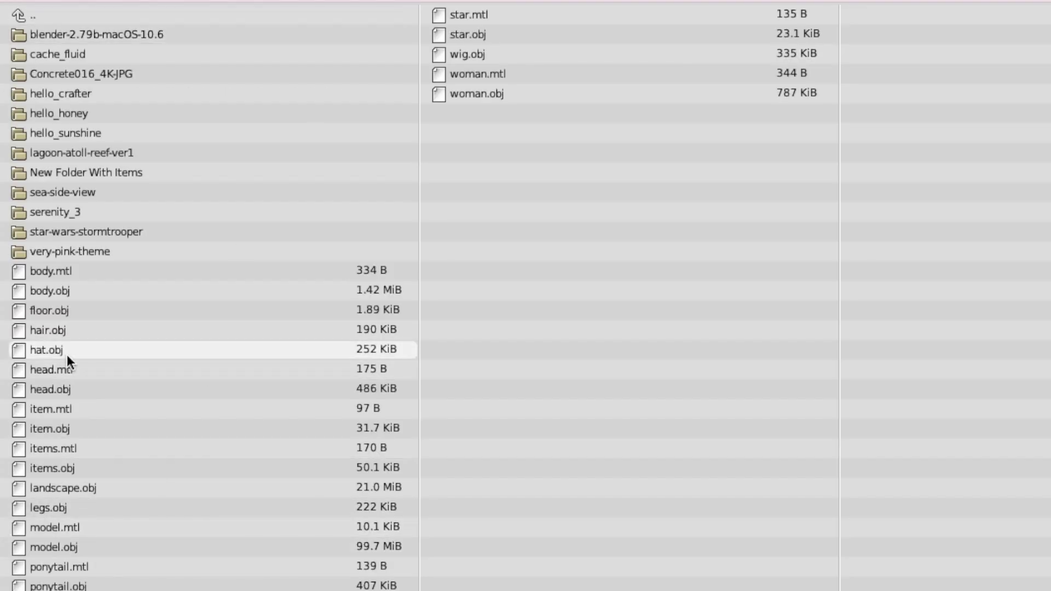
double_click(60, 390)
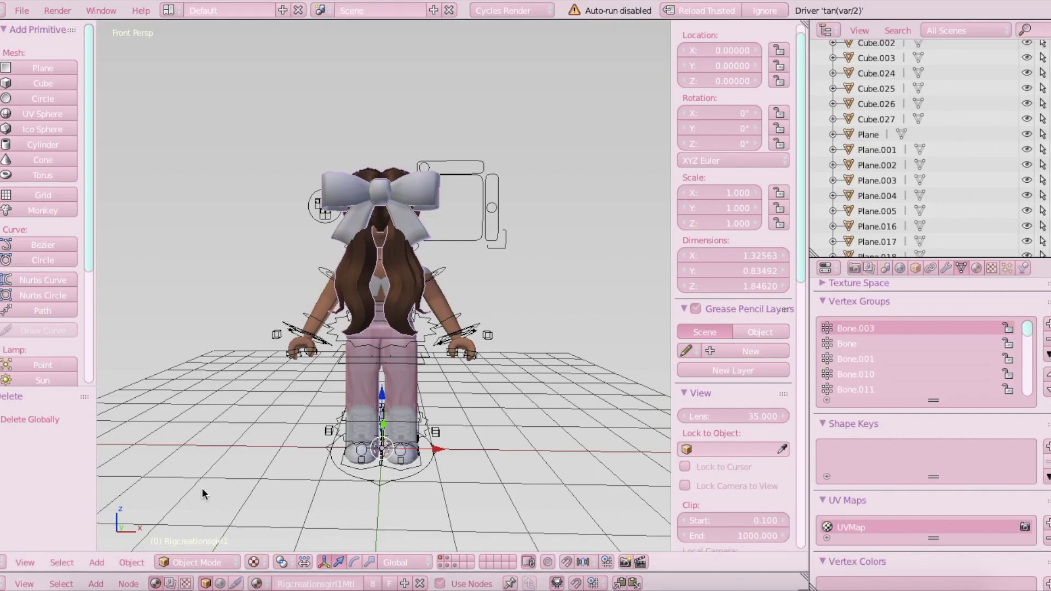
- Rotate the imported head, hair and bow 180° about the Z axis to face the front
click(140, 567)
click(354, 563)
right_click(394, 203)
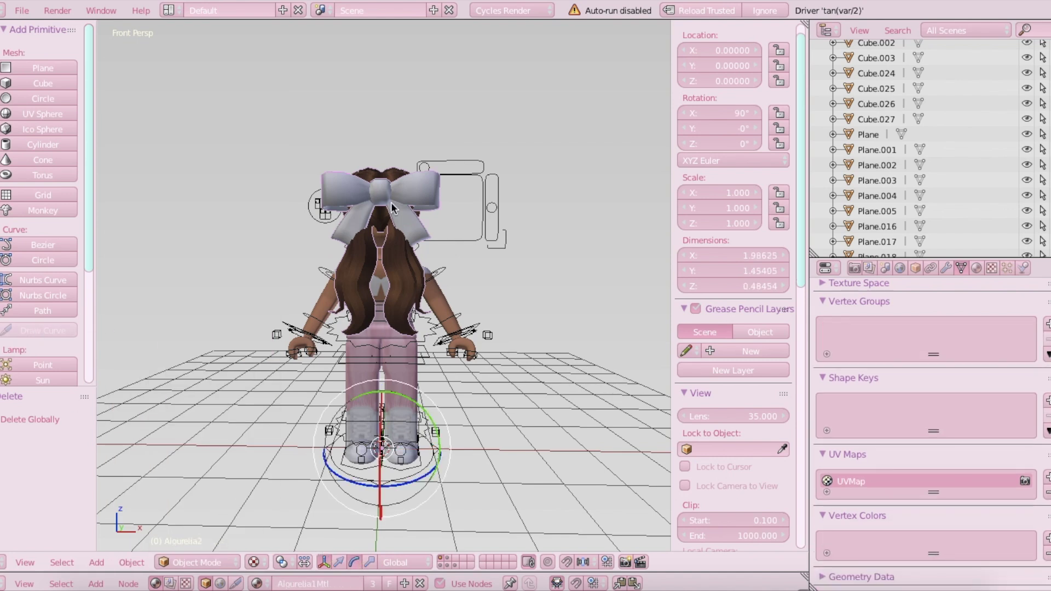
drag(414, 484, 275, 338)
click(164, 562)
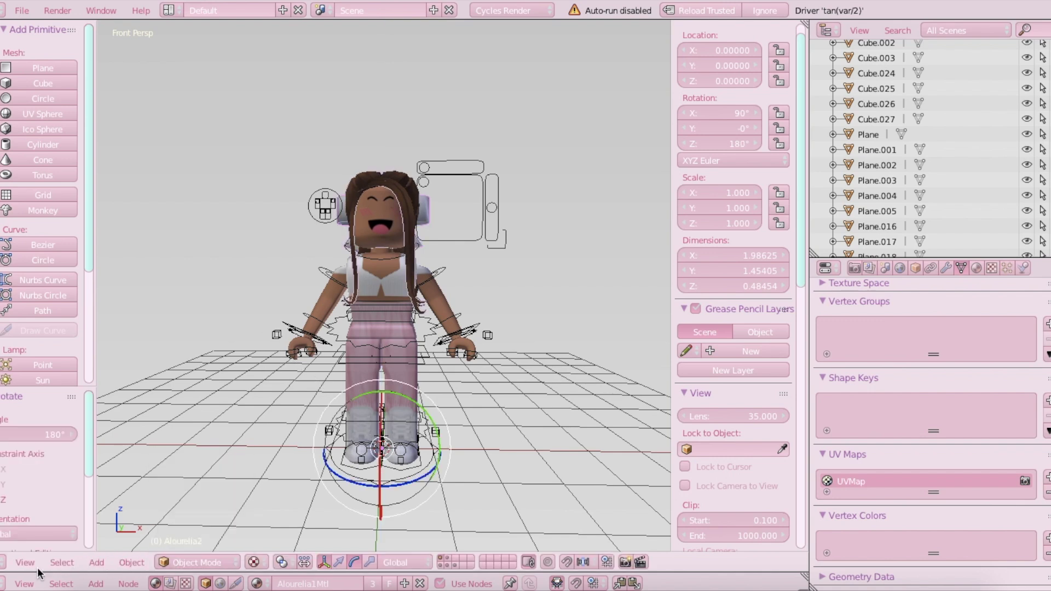
- Set the origins of the imported head pieces to their geometry
click(132, 562)
mouse_move(151, 491)
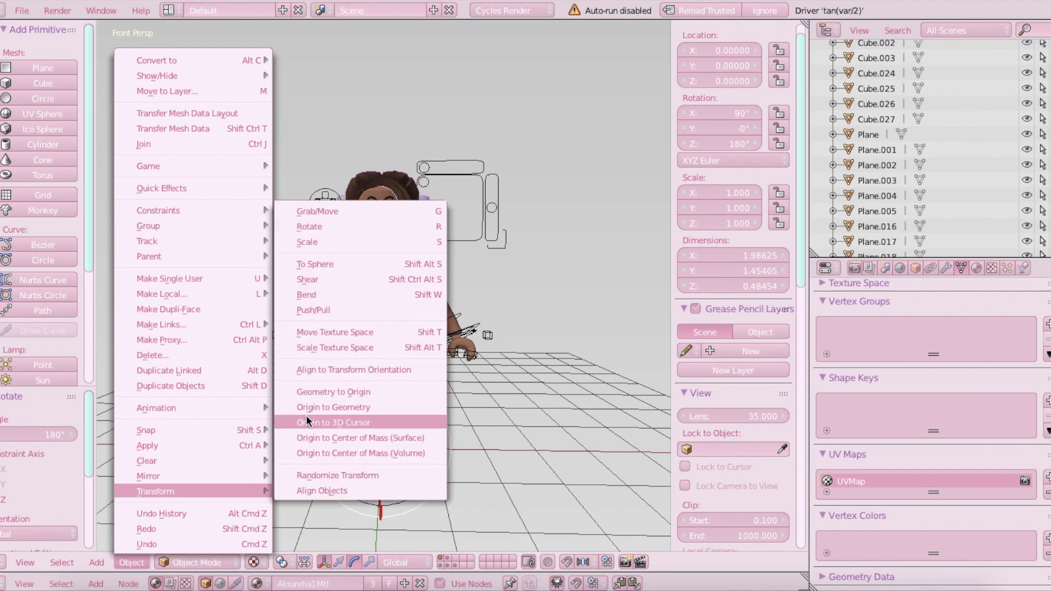
click(310, 408)
- Select the imported hair mesh and put it into Edit Mode
key(shift+f)
key(w)
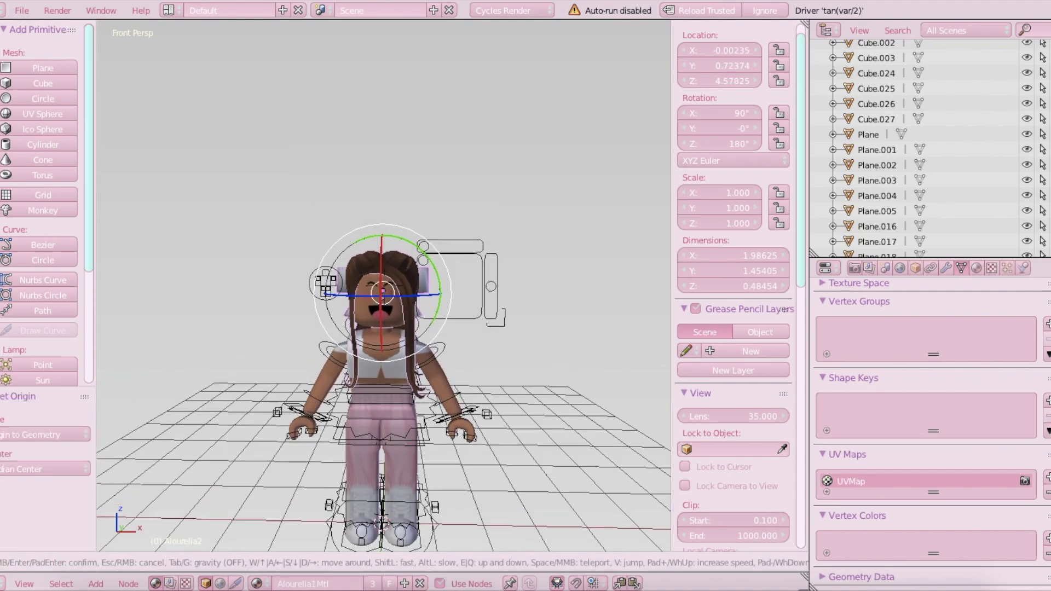
key(w)
key(d)
key(a)
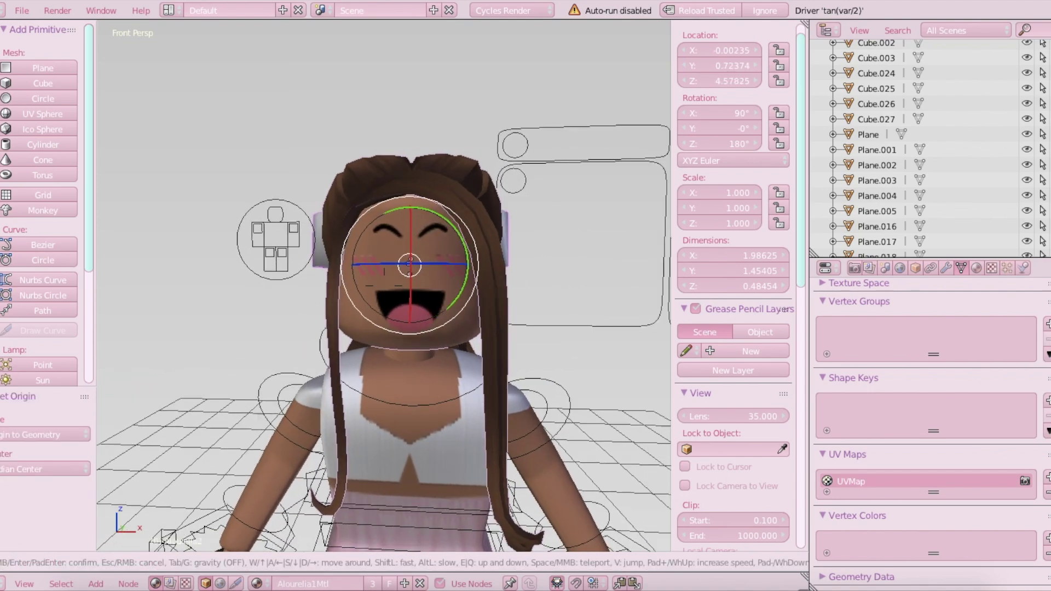
click(380, 227)
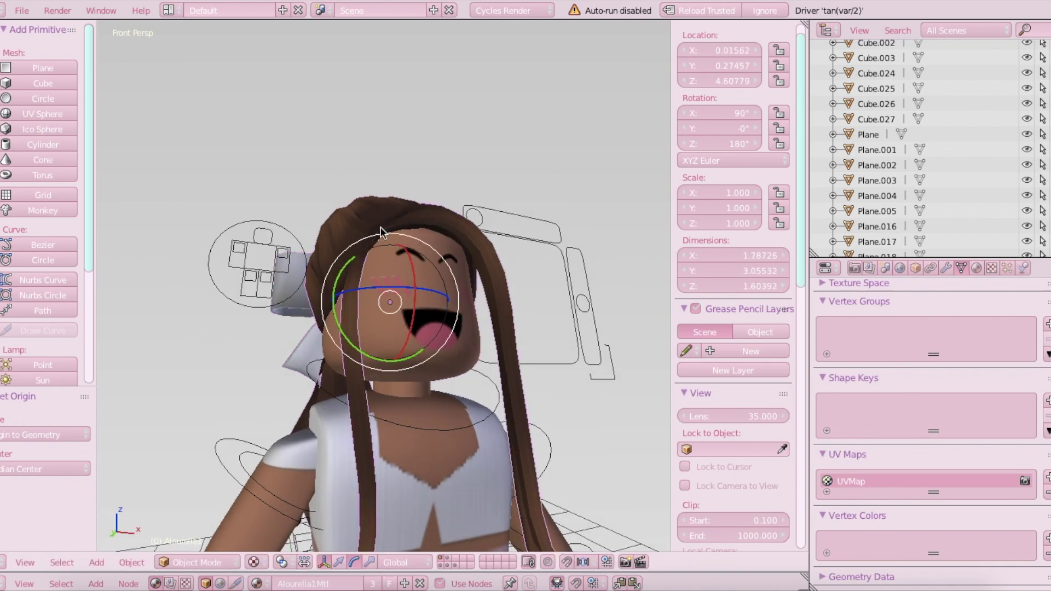
key(shift+f)
key(s)
key(d)
click(384, 287)
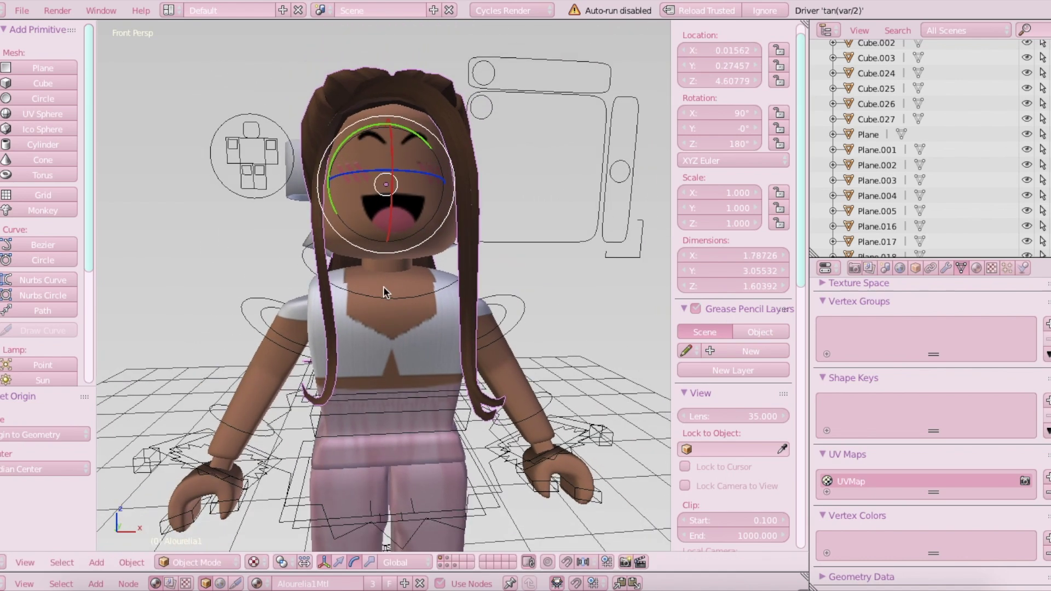
click(175, 564)
click(182, 528)
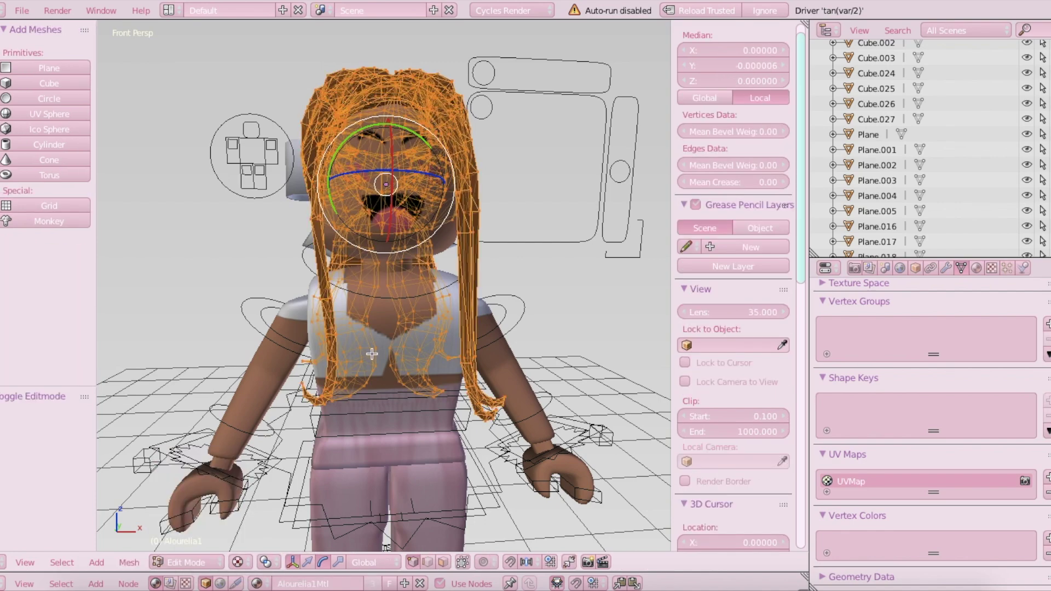
- Box-select the hair vertices below the chin and rotate them -20.4° about the Y axis
key(shift+f)
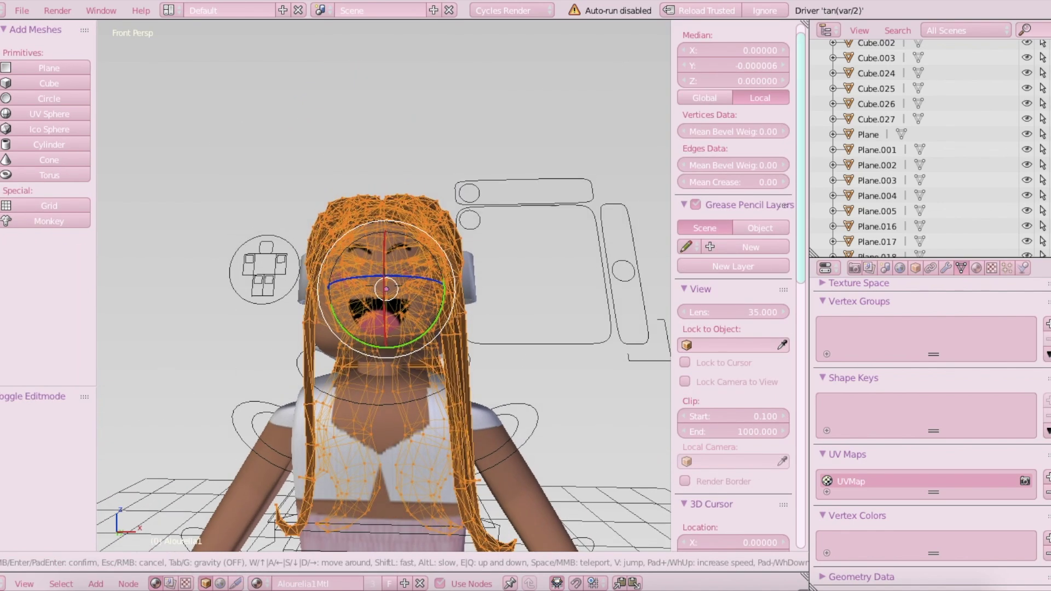
key(q)
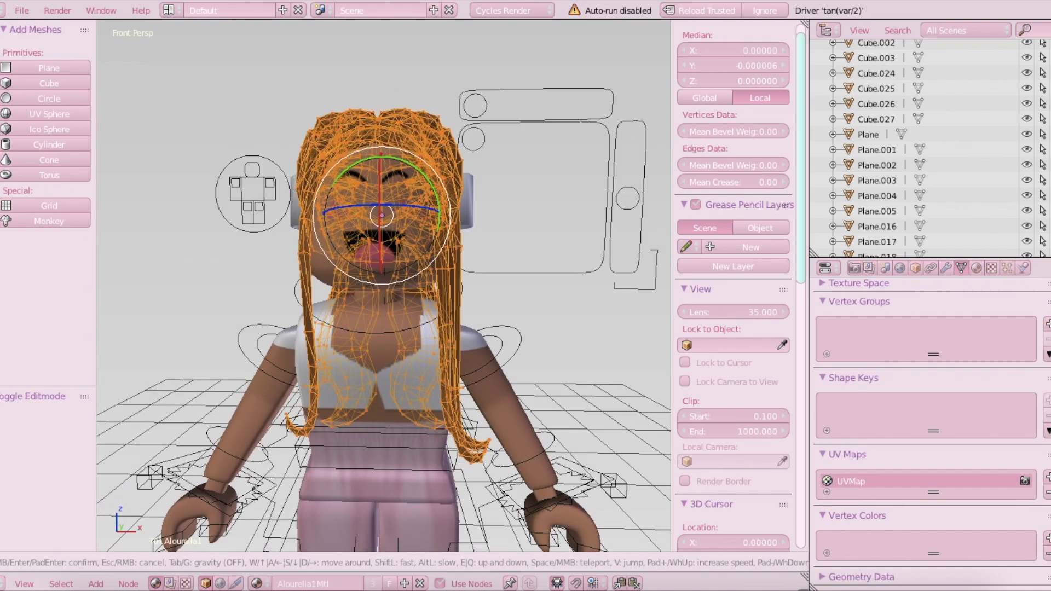
key(s)
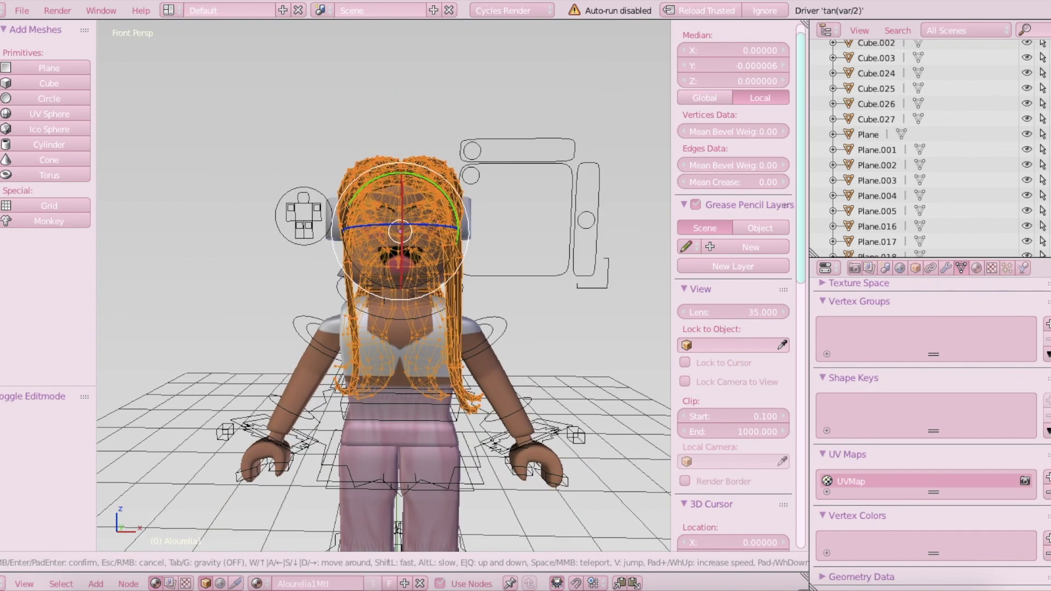
click(384, 287)
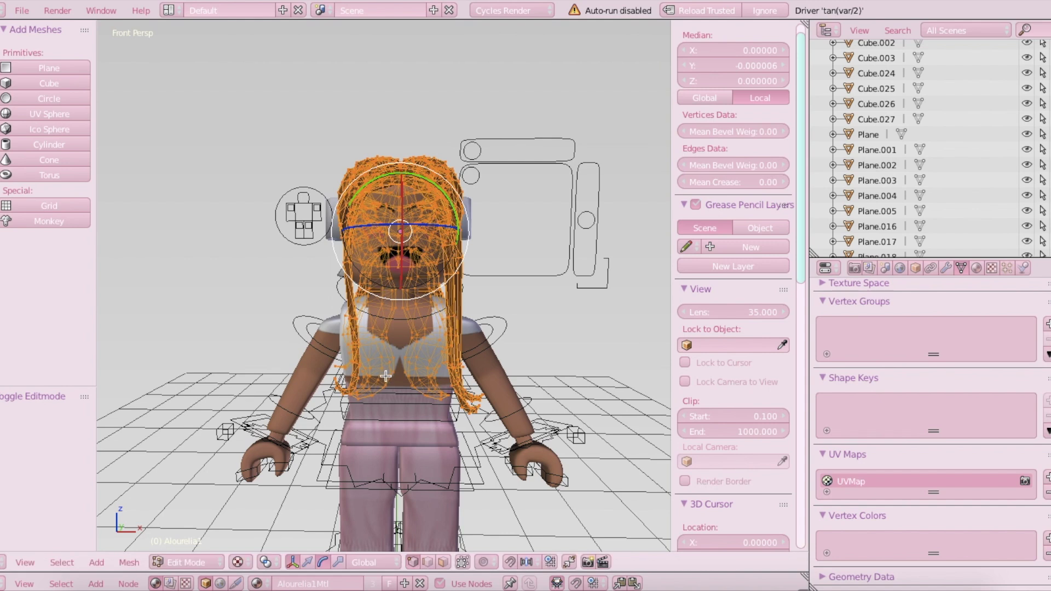
right_click(386, 383)
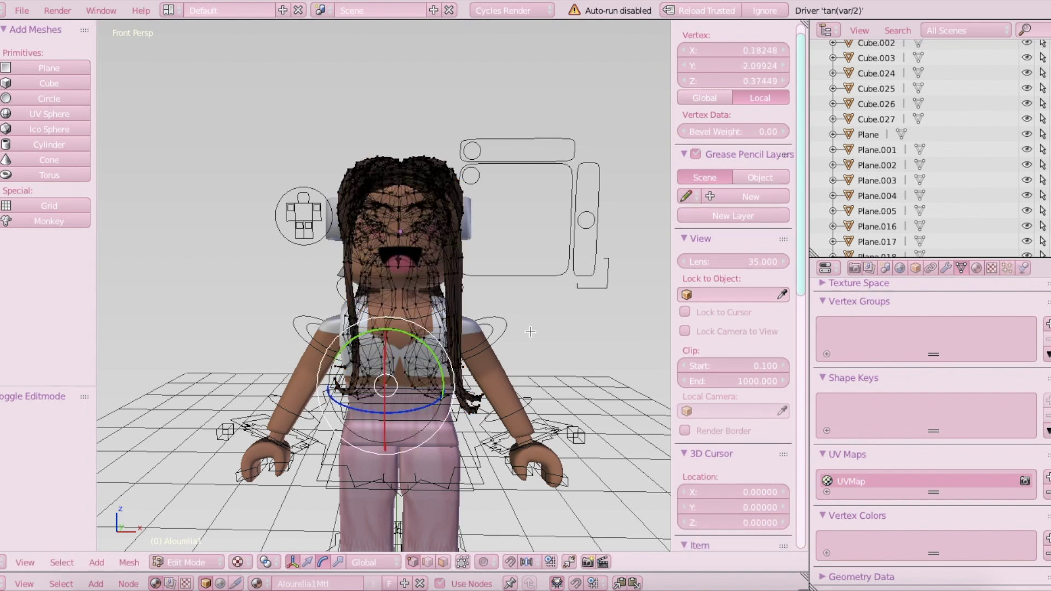
key(b)
mouse_move(298, 284)
mouse_down()
mouse_move(527, 436)
mouse_move(551, 422)
mouse_move(560, 456)
mouse_move(524, 478)
mouse_up()
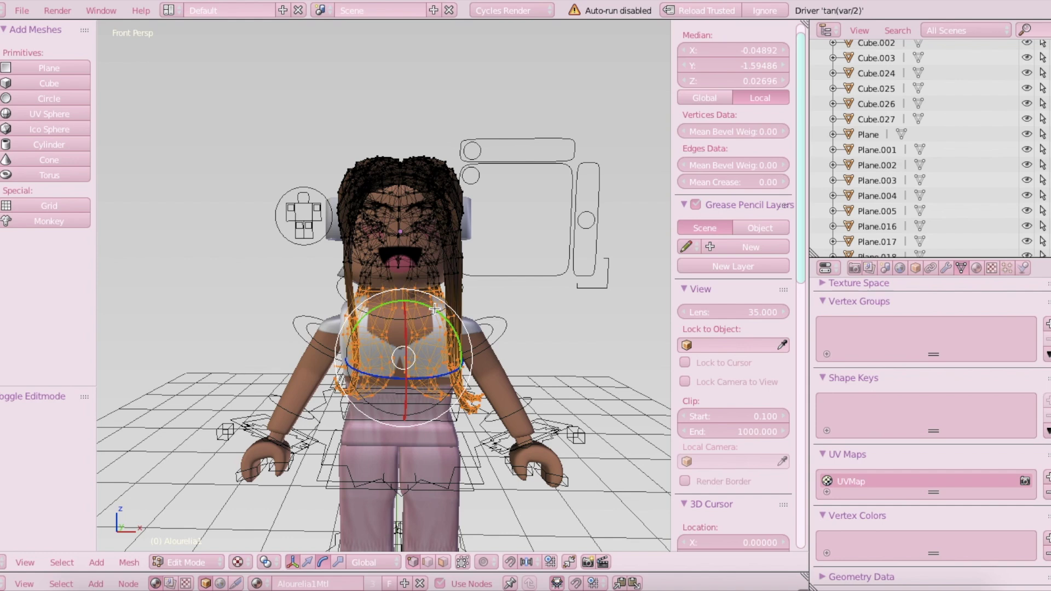
mouse_move(441, 312)
mouse_down()
mouse_move(420, 299)
mouse_move(540, 358)
mouse_move(350, 469)
mouse_move(352, 257)
mouse_move(436, 299)
mouse_move(425, 301)
mouse_up()
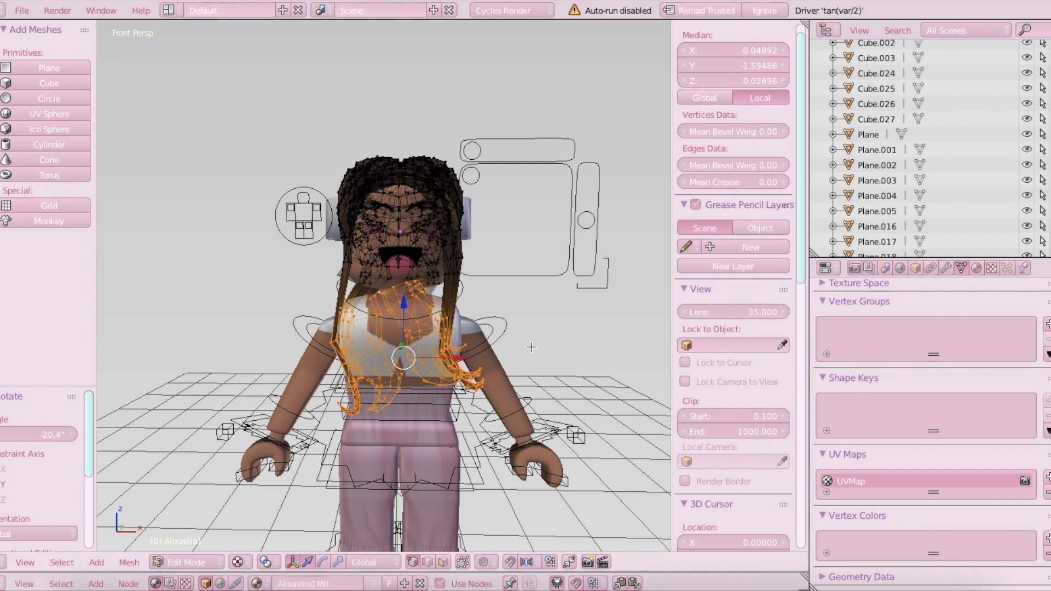
- Move the selected lower hair vertices 0.369 along the X axis
key(g)
key(x)
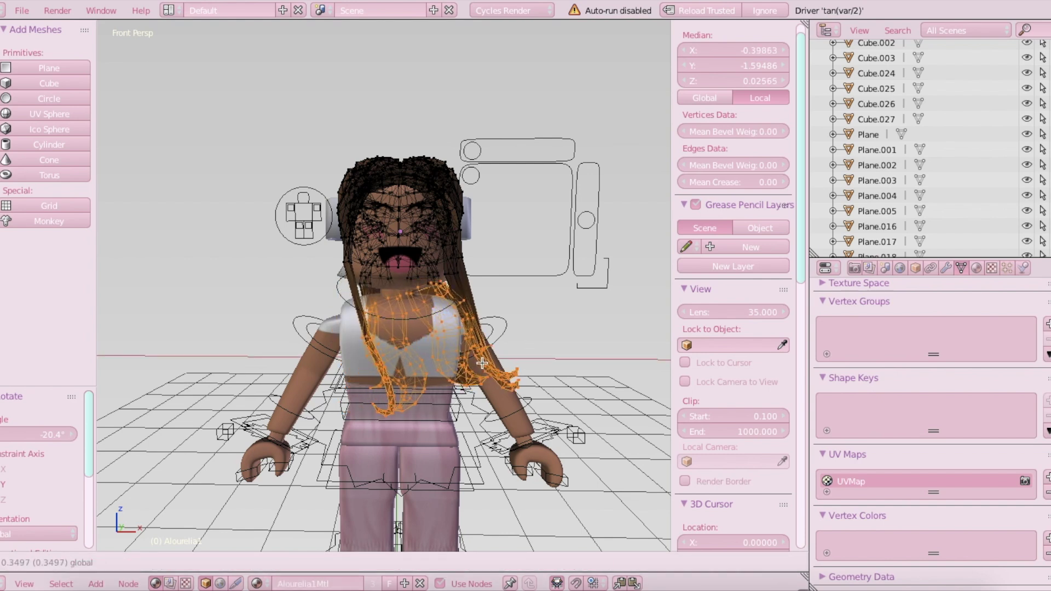
click(484, 363)
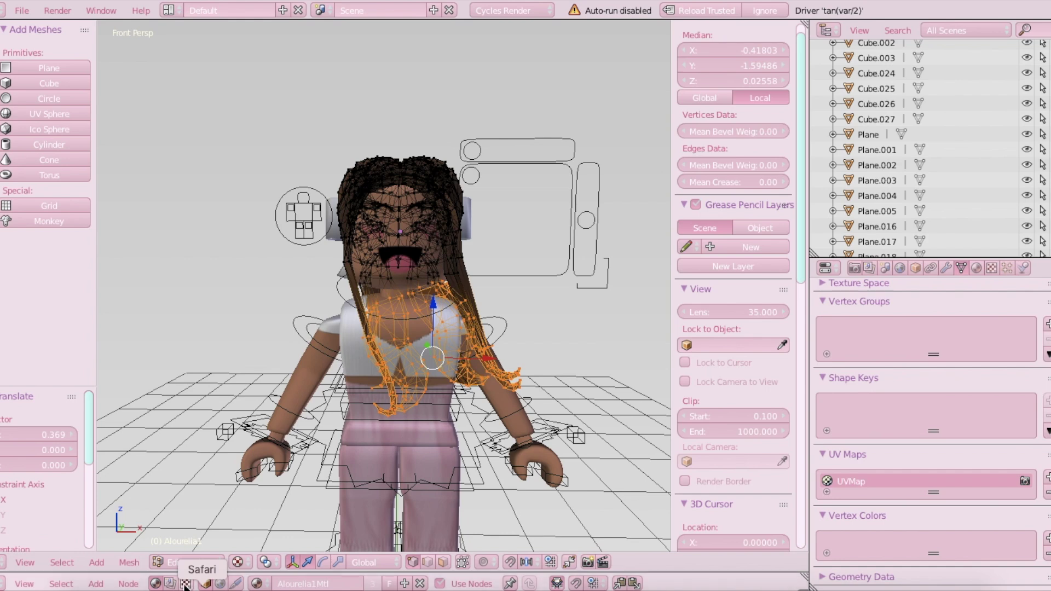
- Return the hair to Object Mode and examine its reshaped strands from the sides, back and front of the head
click(165, 567)
click(173, 548)
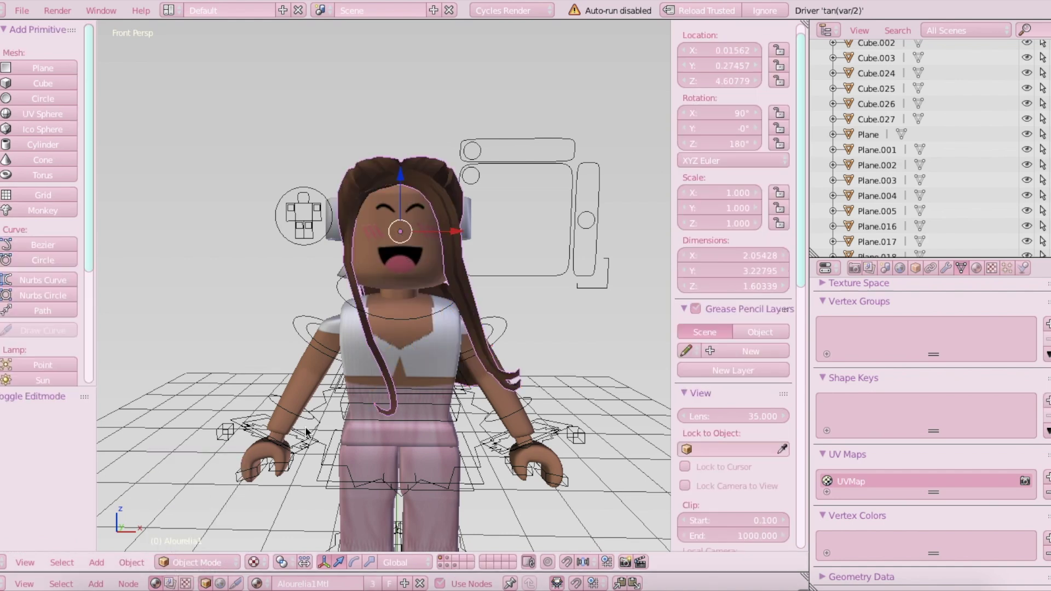
key(shift+f)
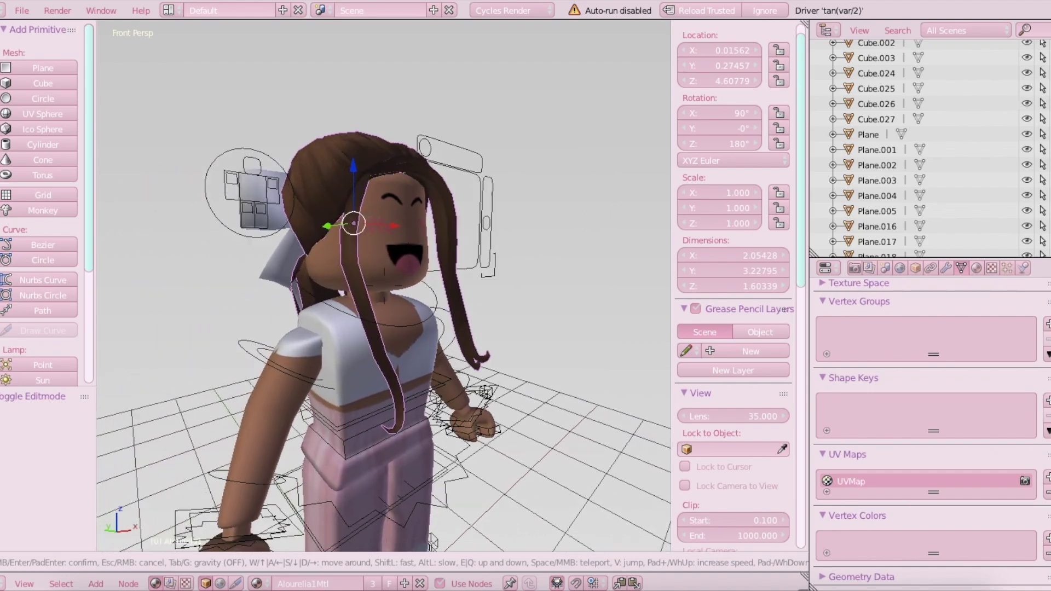
key(a)
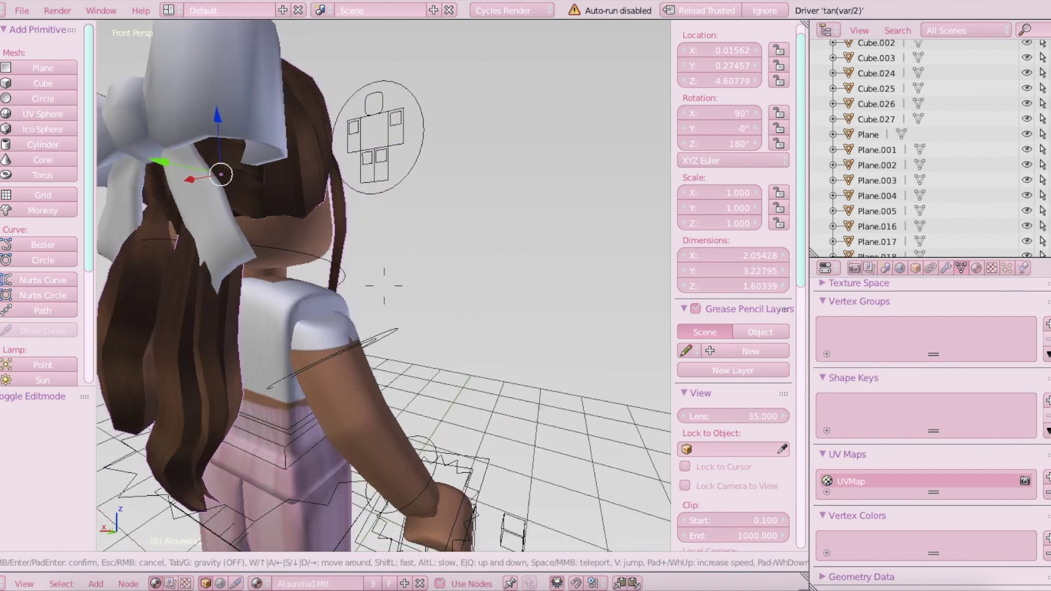
key(a)
key(s)
key(w)
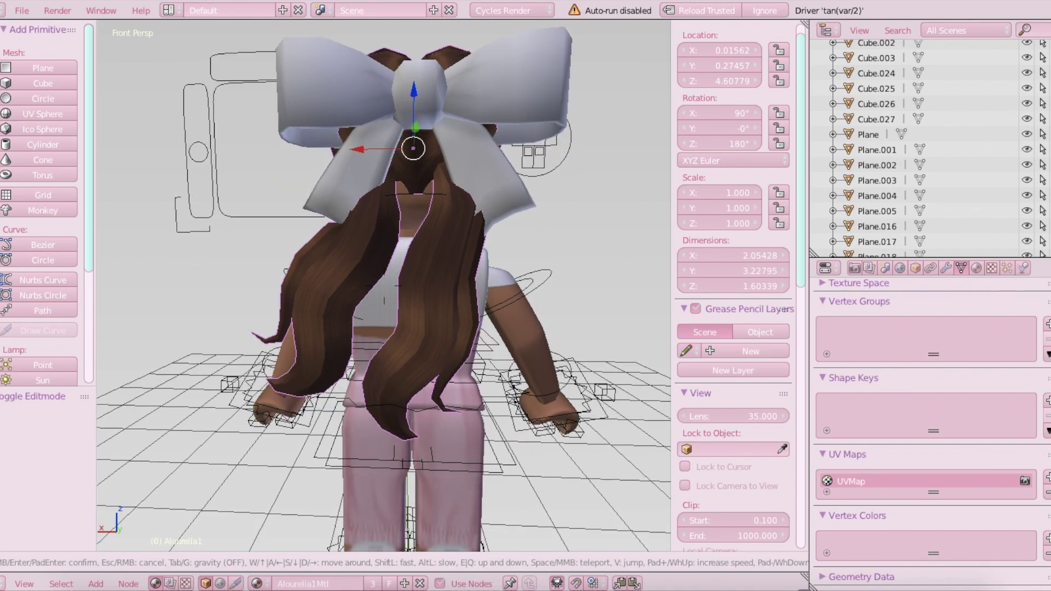
click(426, 426)
key(shift+f)
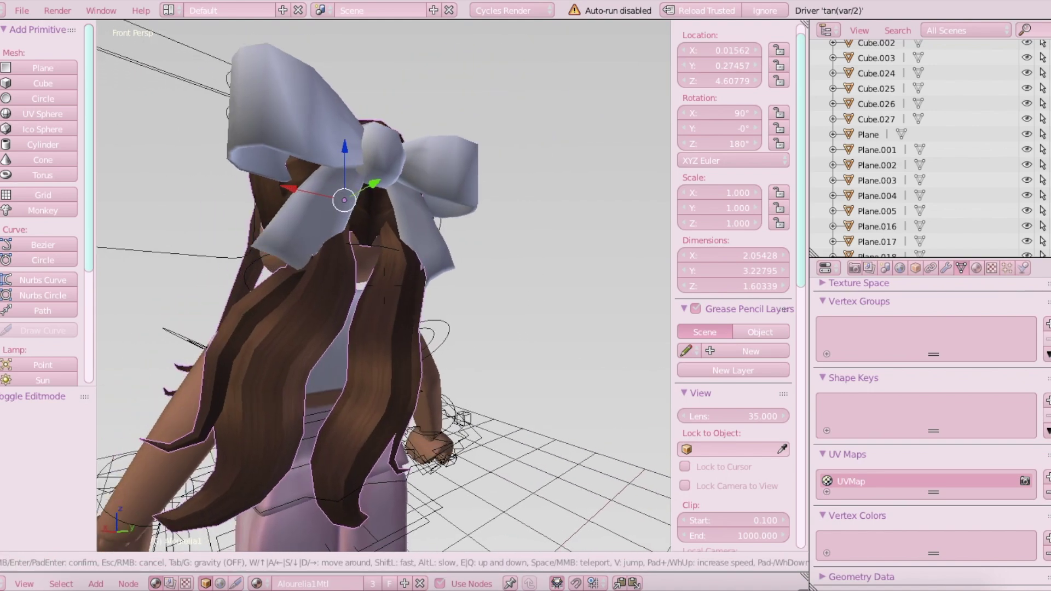
key(a)
key(w)
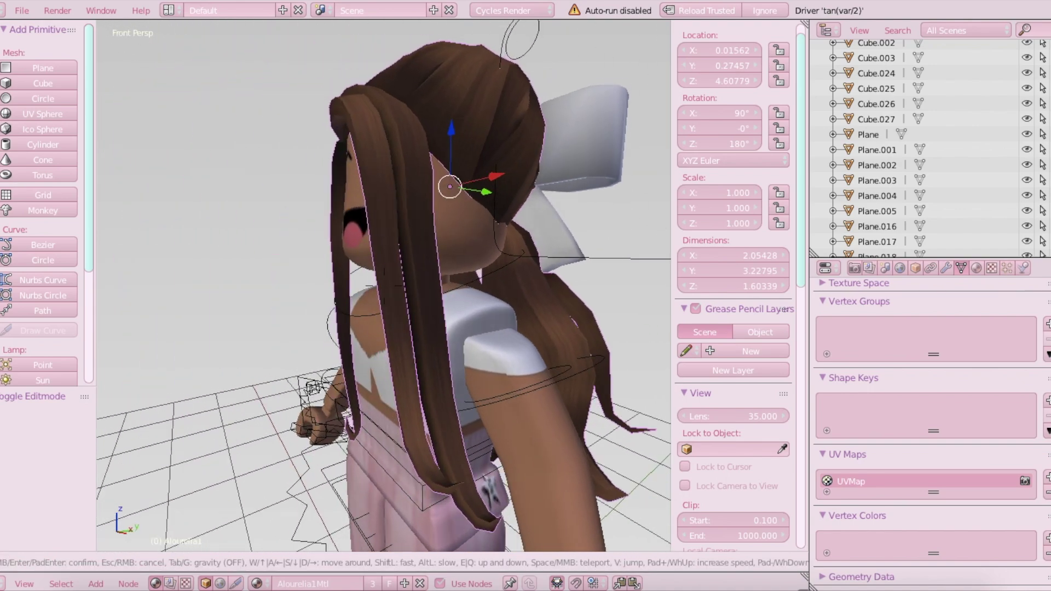
key(a)
key(w)
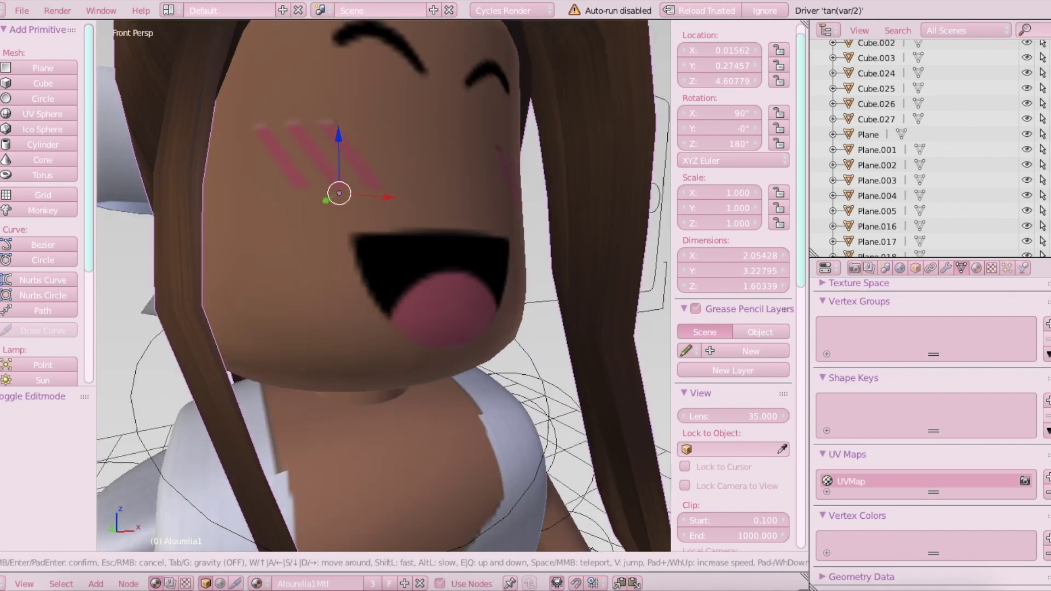
key(a)
key(d)
key(s)
click(384, 288)
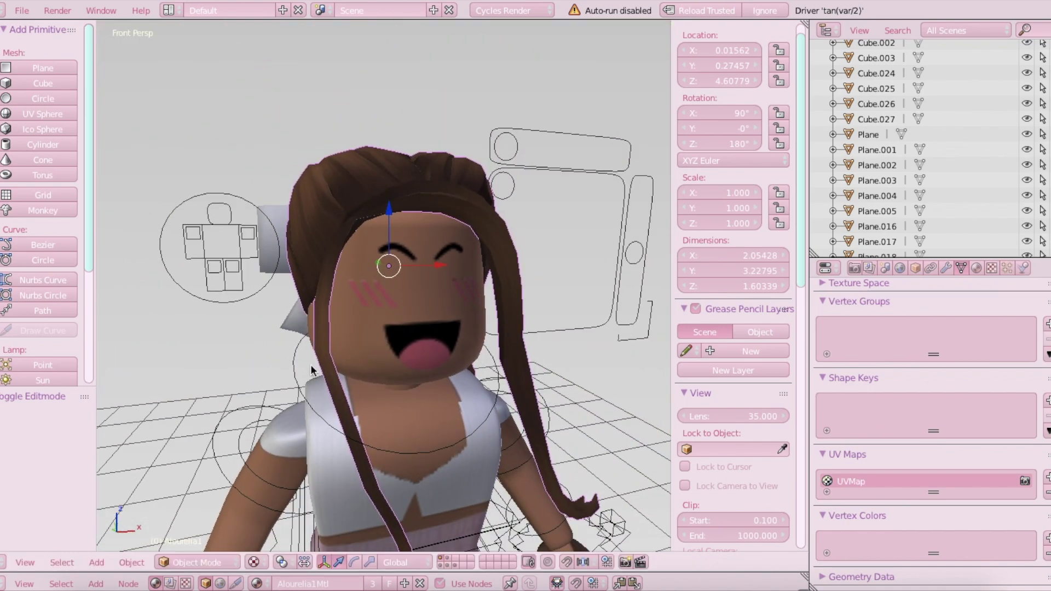
key(shift+f)
key(s)
key(d)
key(w)
click(385, 288)
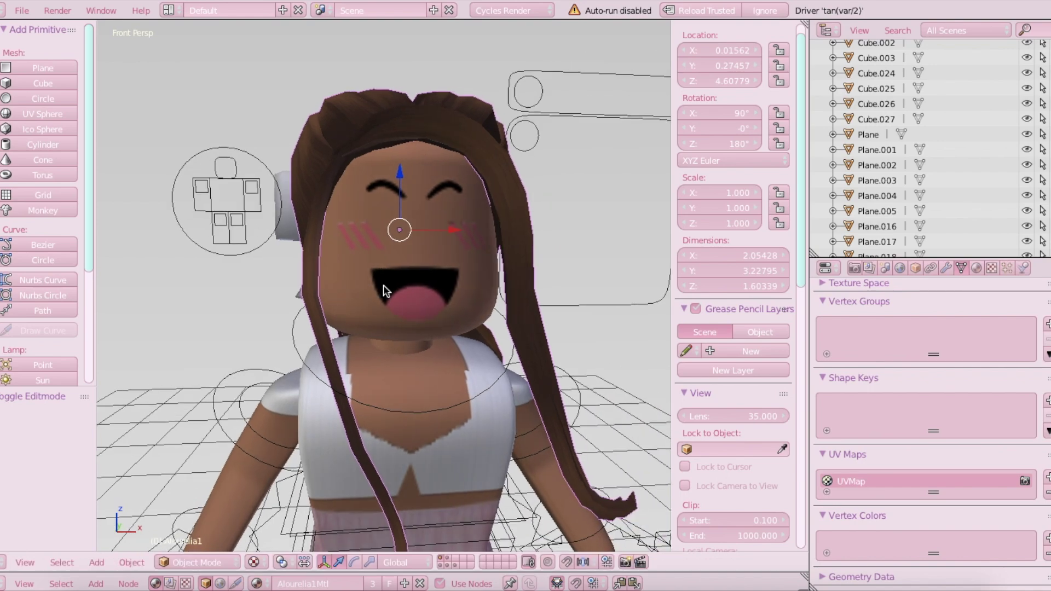
- Put the hair back into Edit Mode and, with edge selection, select the edges around the thin front strand beside her right cheek
click(202, 530)
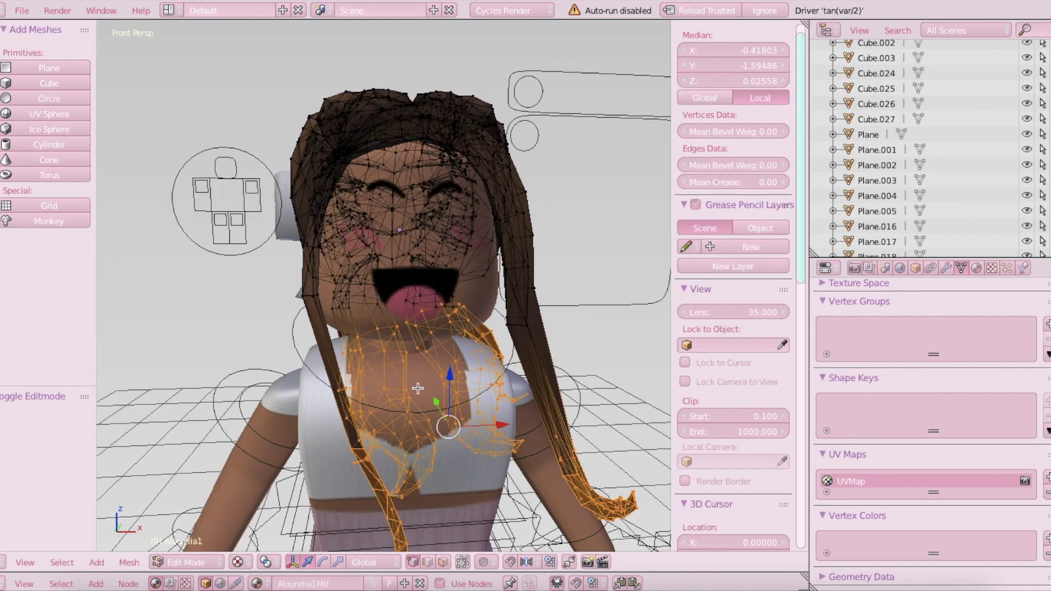
key(shift+f)
key(a)
key(w)
click(417, 413)
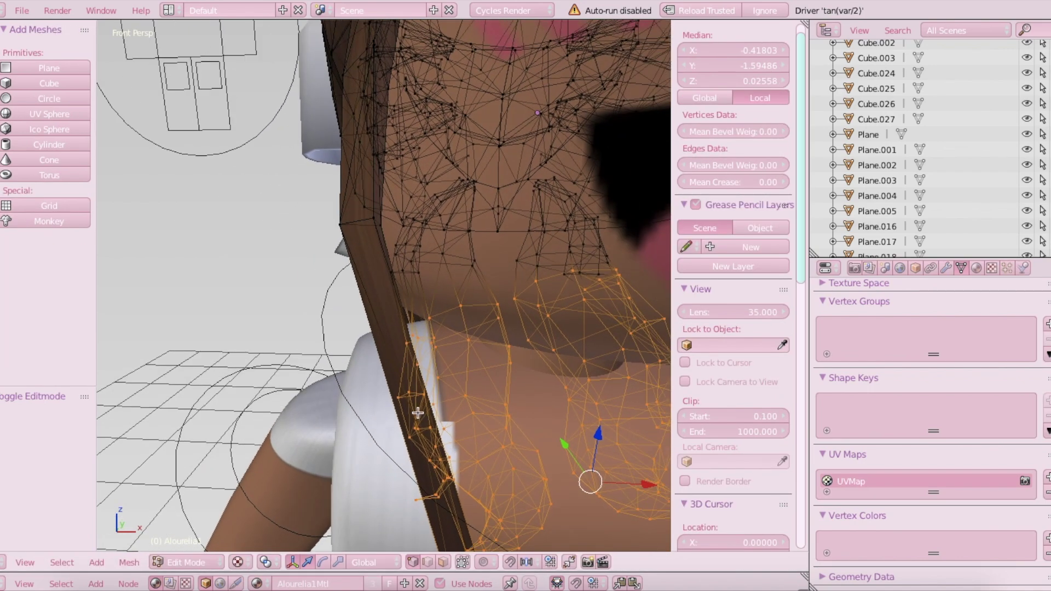
click(427, 563)
key(shift+f)
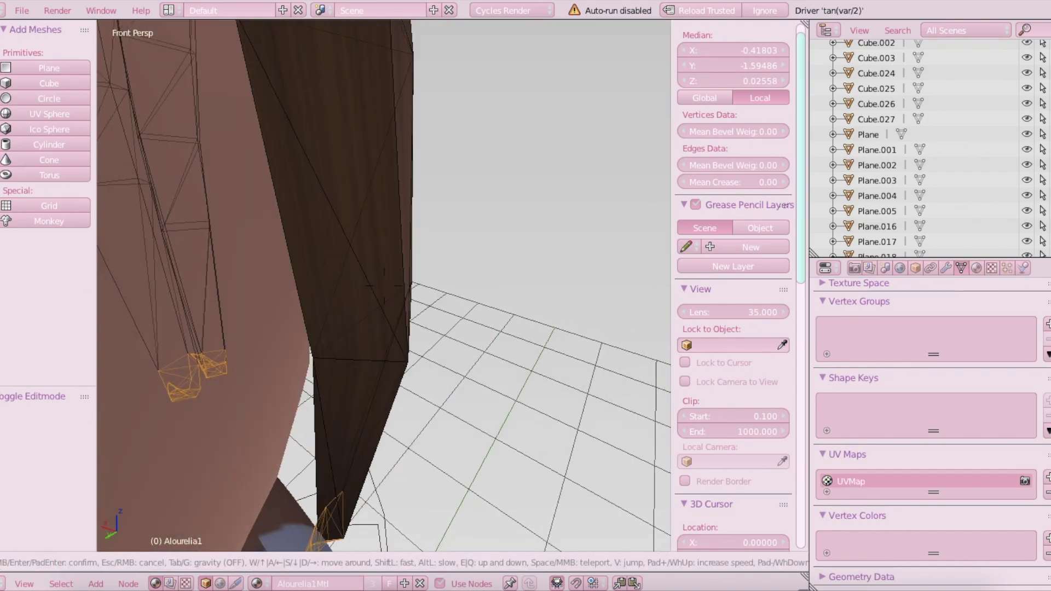
click(369, 323)
right_click(354, 332)
shift+right_click(345, 361)
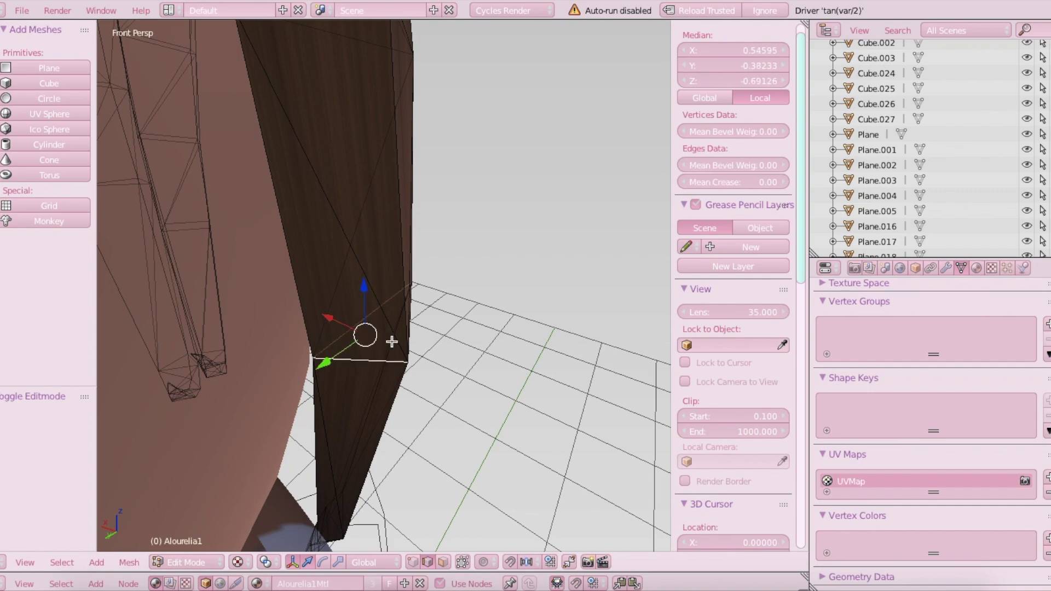
key(shift+f)
click(270, 315)
shift+right_click(259, 324)
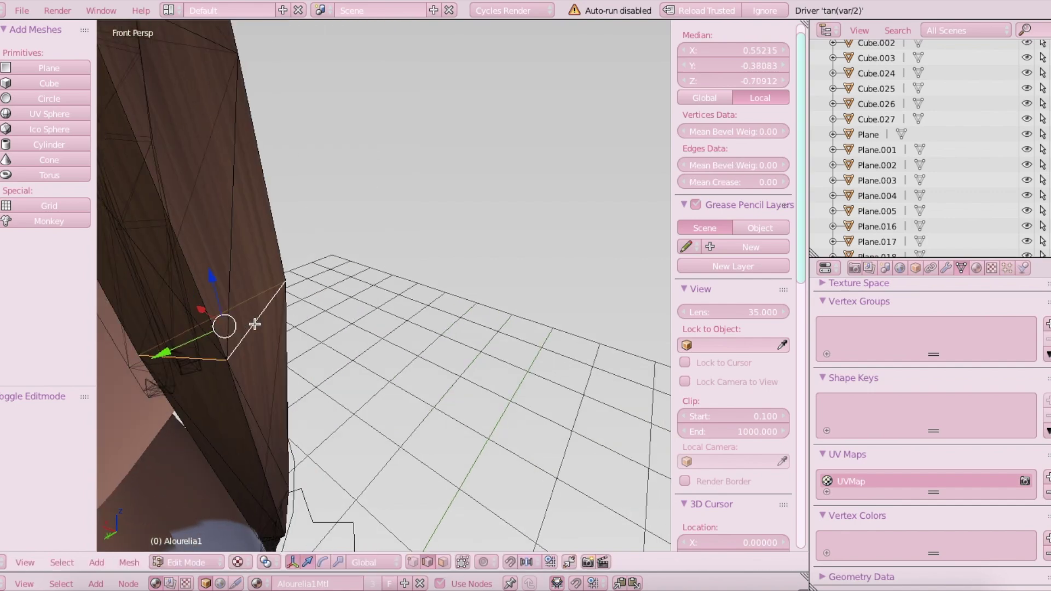
- Move the selected strand edges about 0.027 along the X axis and return to Object Mode
key(shift+f)
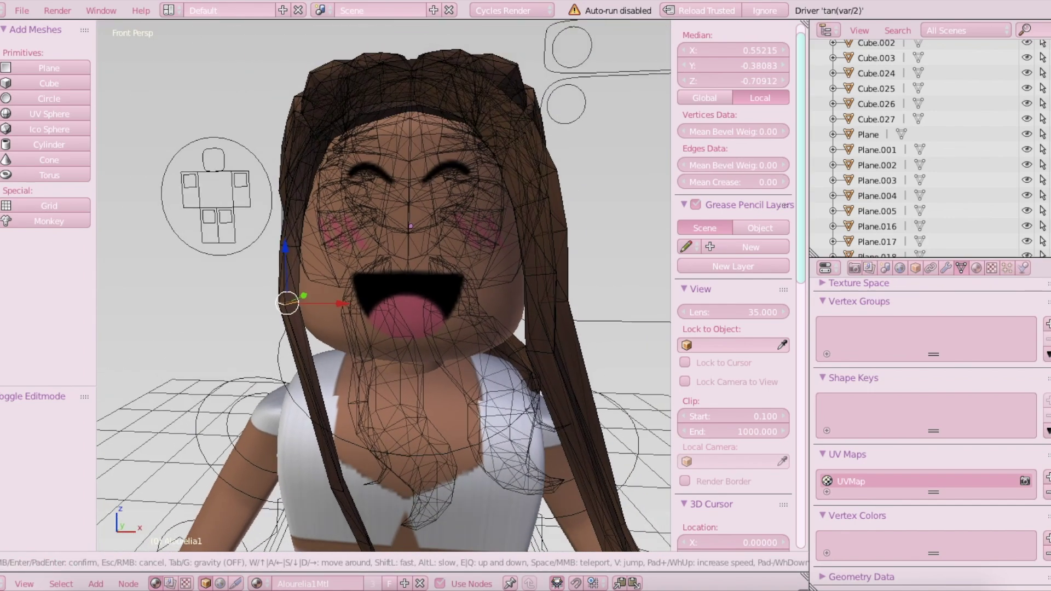
click(367, 309)
key(g)
key(x)
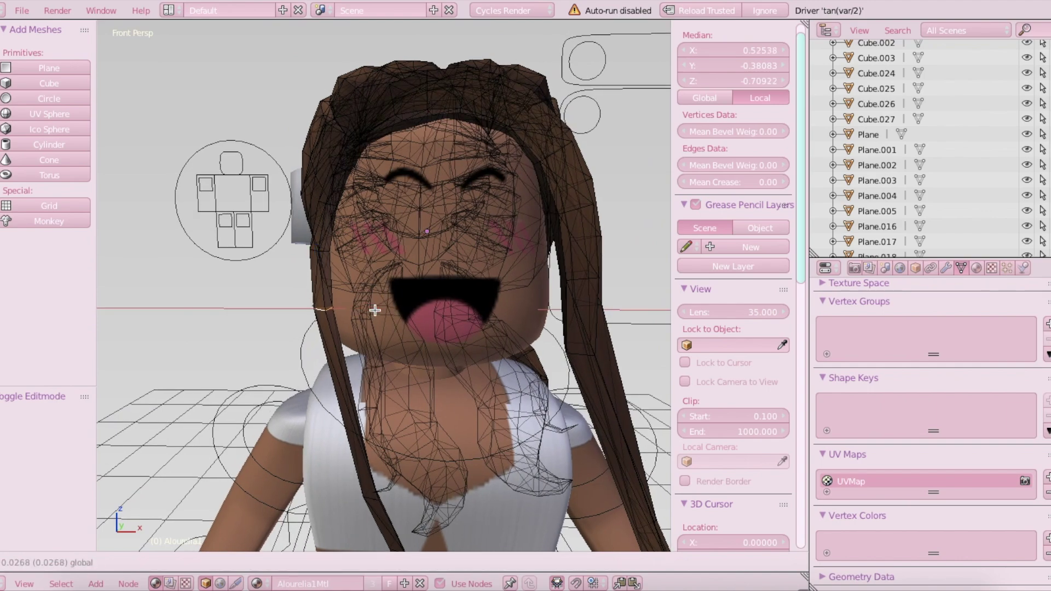
click(372, 309)
click(183, 562)
click(186, 544)
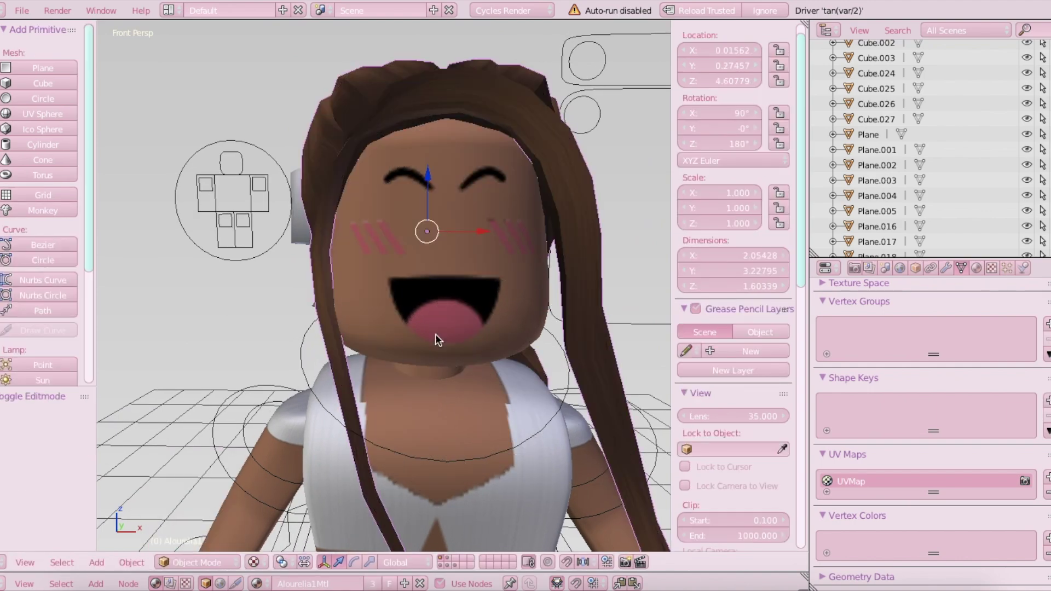
- Select the rig's right lower-leg bone and rotate it 45.5° about the X axis
key(shift+f)
key(s)
key(s)
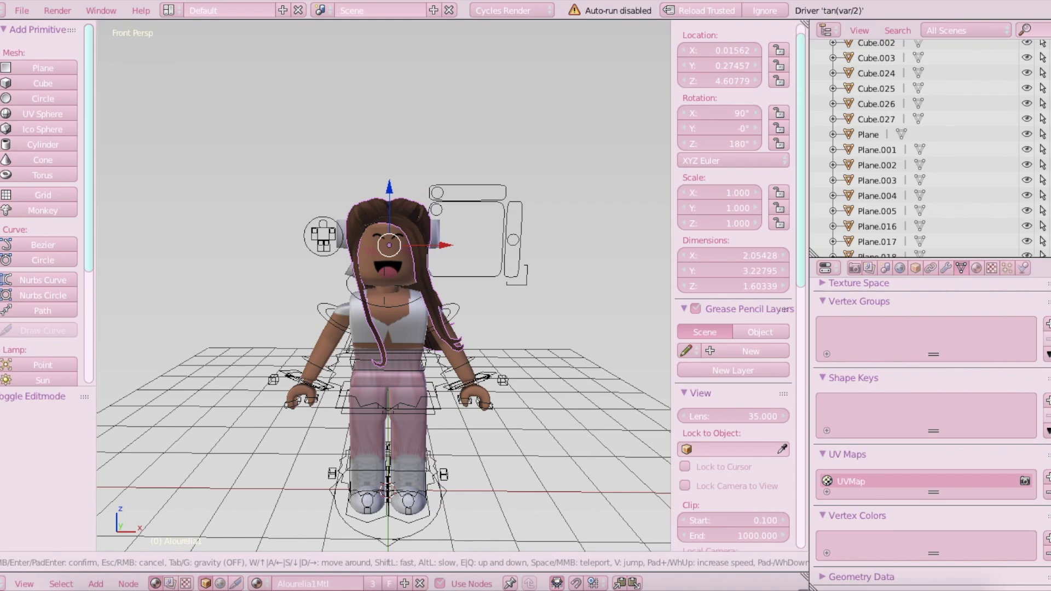
key(d)
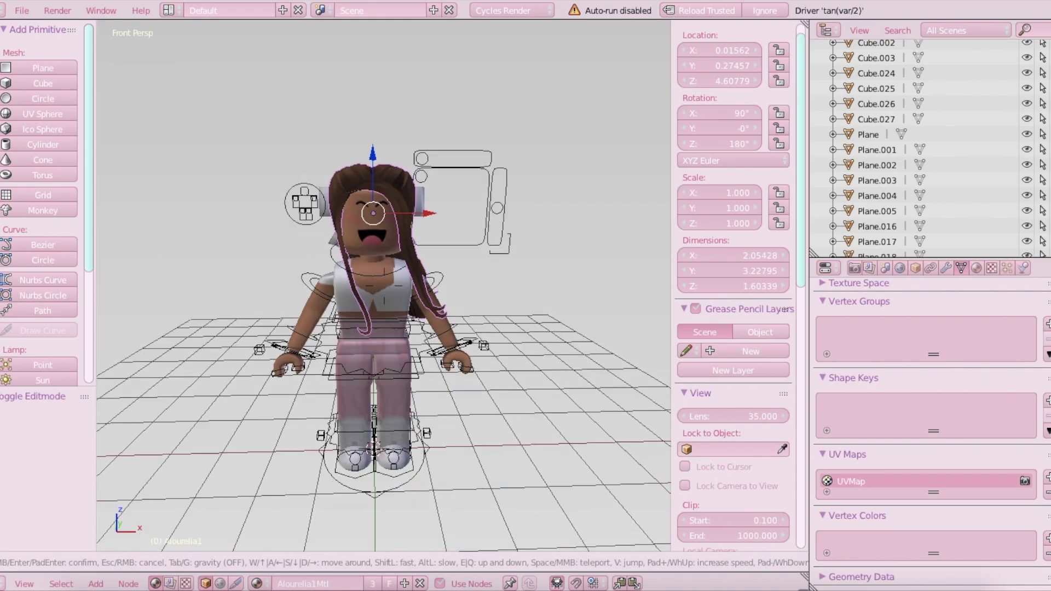
key(w)
click(247, 451)
right_click(247, 451)
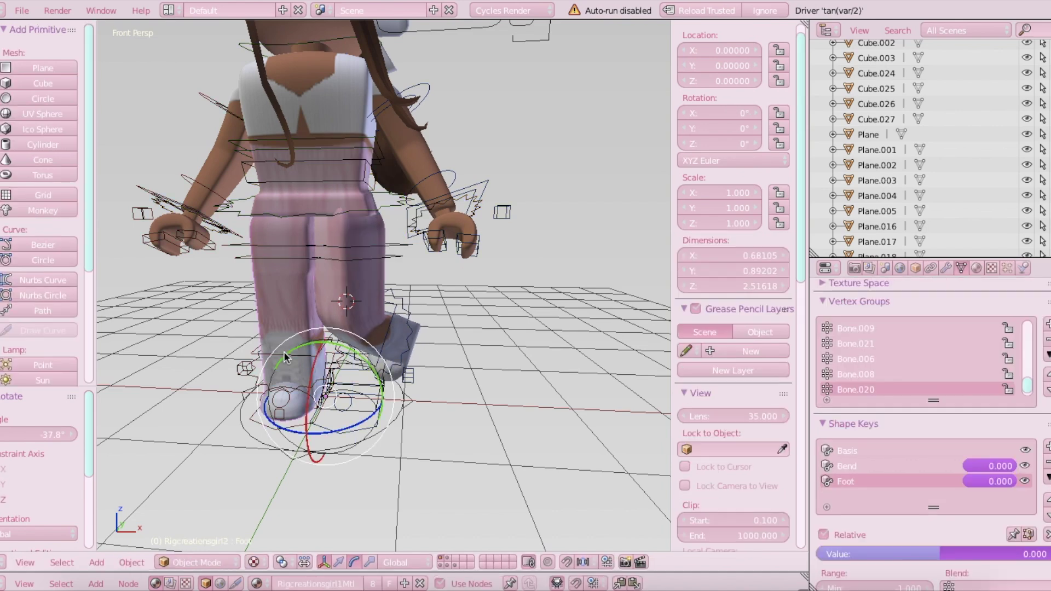
right_click(284, 352)
key(r)
key(x)
click(281, 263)
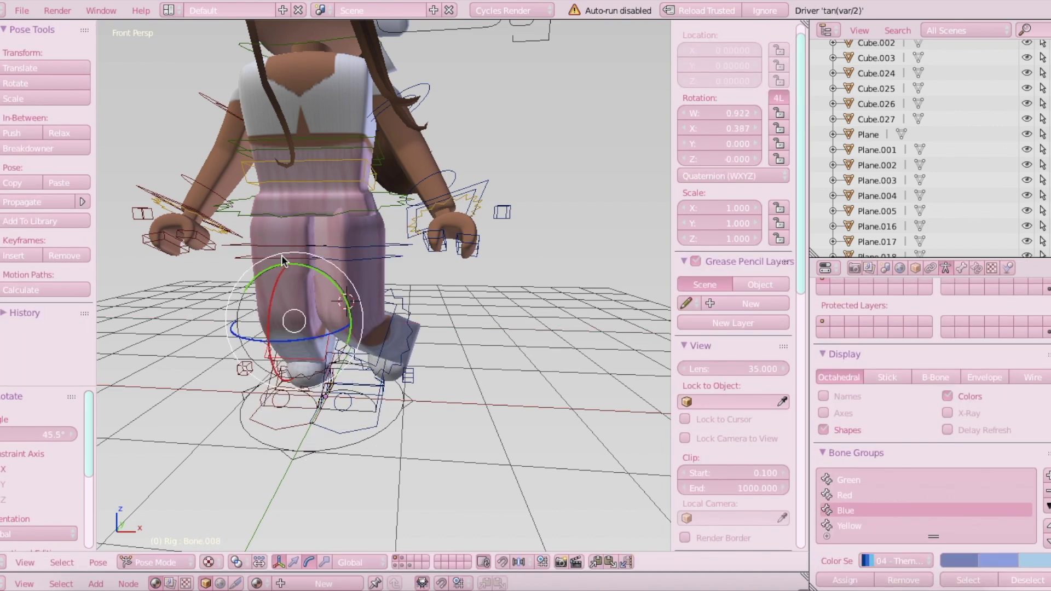
- Select the right thigh bone and swing the leg forward about the X axis, finishing with a 17.6° rotation
right_click(281, 255)
key(r)
key(x)
click(308, 133)
key(r)
key(x)
right_click(261, 193)
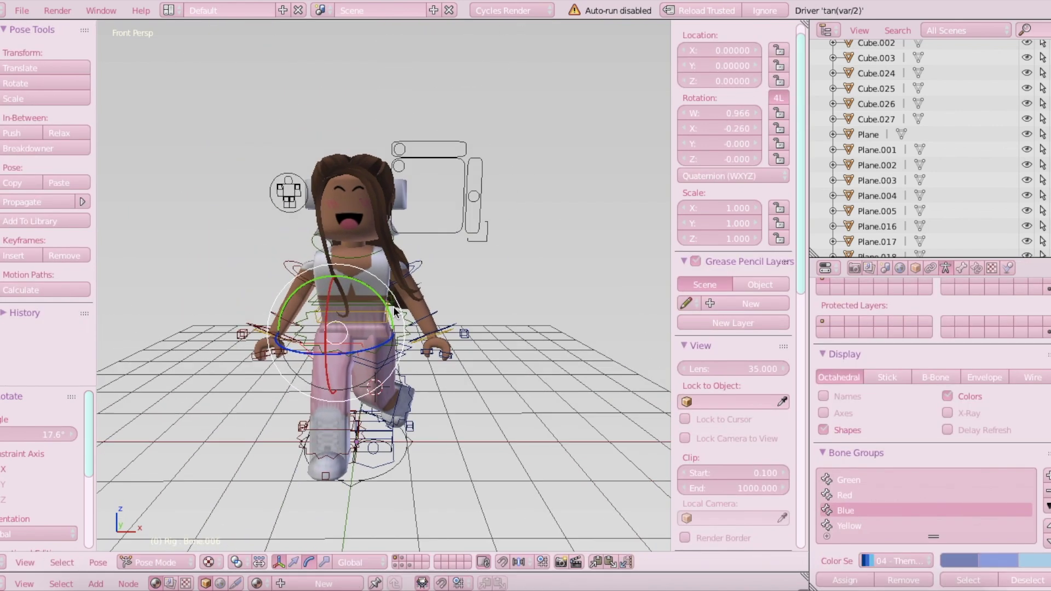
- Bend the left forearm -50.4° about the X axis and select the left upper-arm bone
key(r)
click(288, 226)
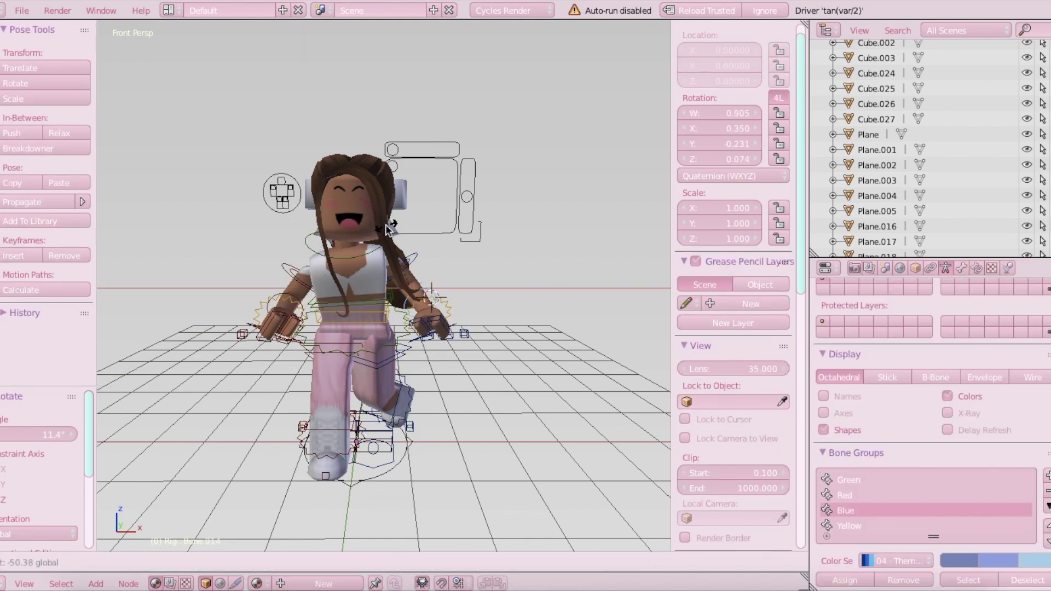
drag(387, 230, 384, 227)
right_click(408, 265)
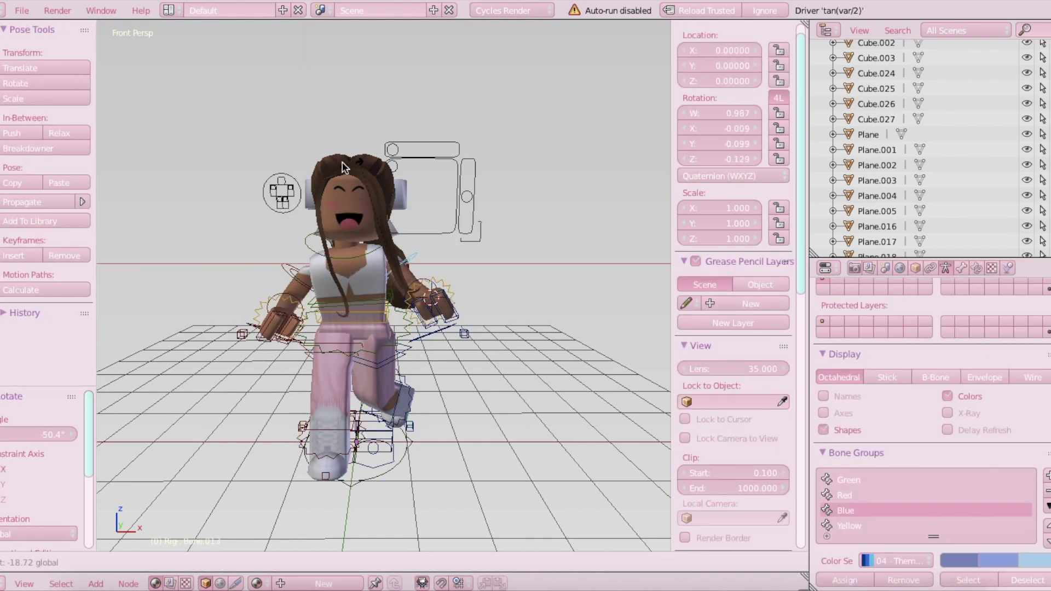
- Select the hair and head pieces, tilt them to 5.32° on Y, and move them -0.212 along the X axis
right_click(378, 187)
mouse_move(398, 162)
mouse_down()
mouse_move(380, 148)
mouse_move(395, 158)
mouse_up()
click(339, 562)
drag(406, 207, 395, 209)
key(shift+f)
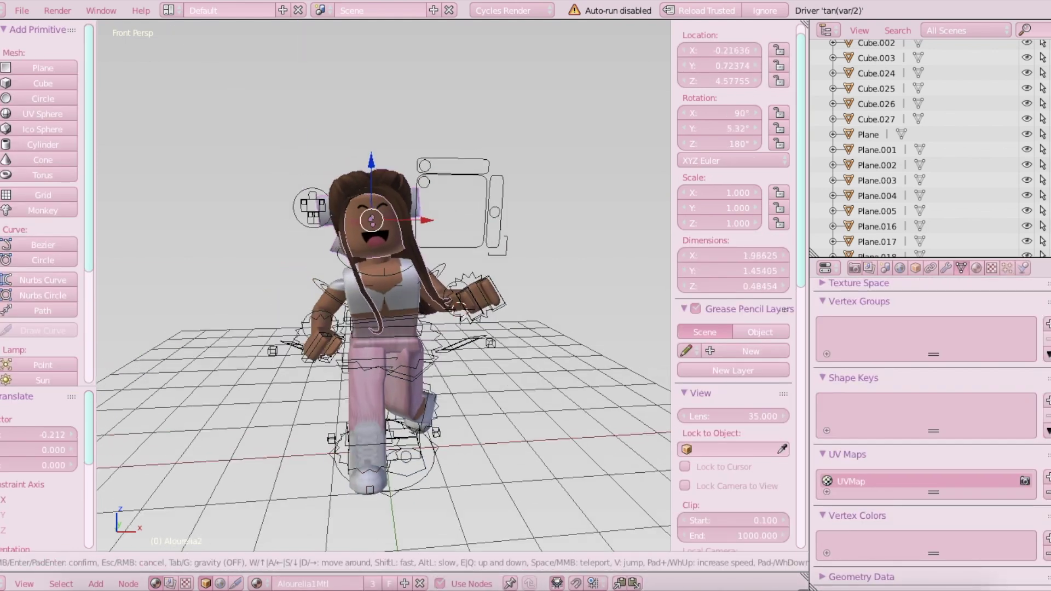
key(s)
click(384, 286)
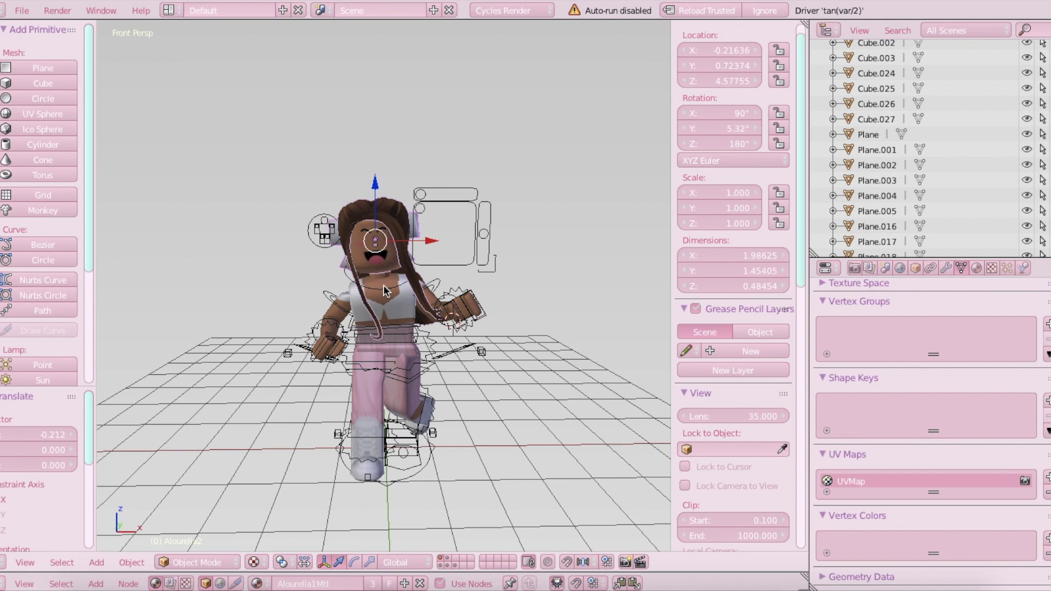
- Add a mesh plane to the scene and move it -1.410 along the X axis
key(shift+a)
mouse_move(385, 289)
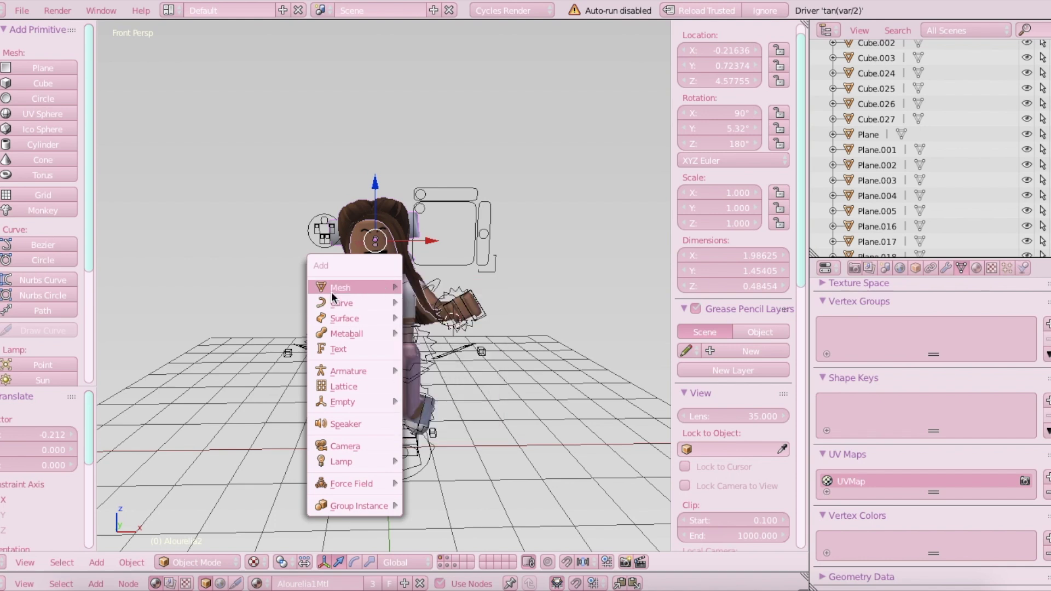
click(425, 288)
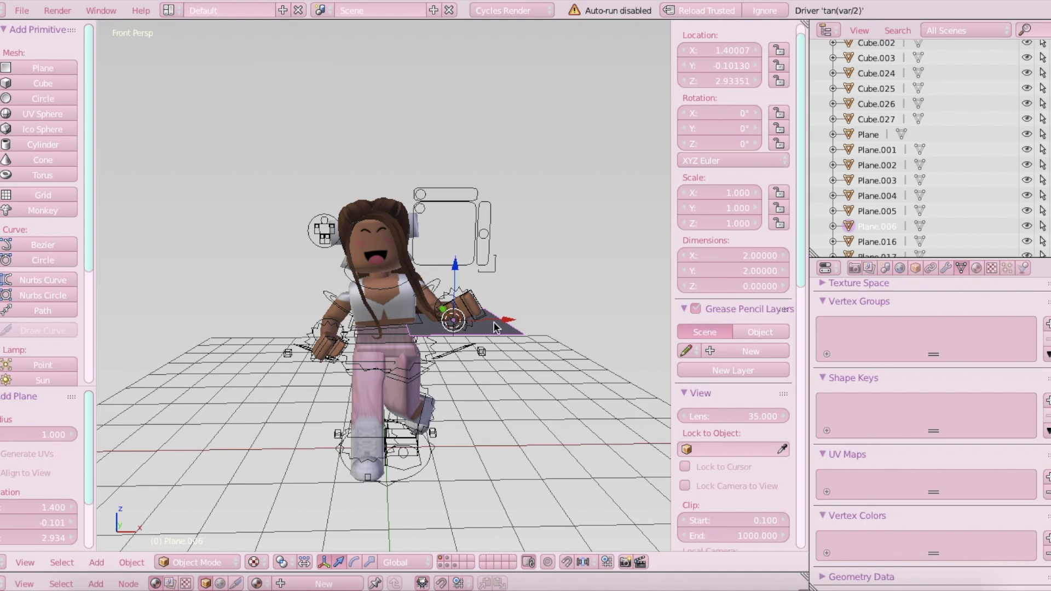
drag(503, 324, 434, 330)
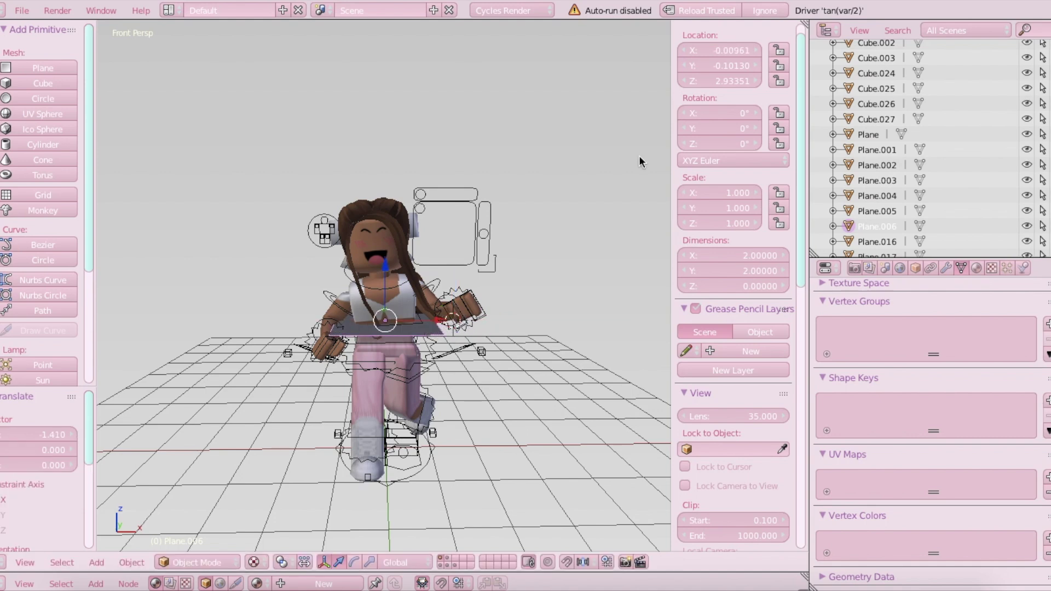
- Set the plane's X, Y and Z location to 0
click(728, 54)
text(0)
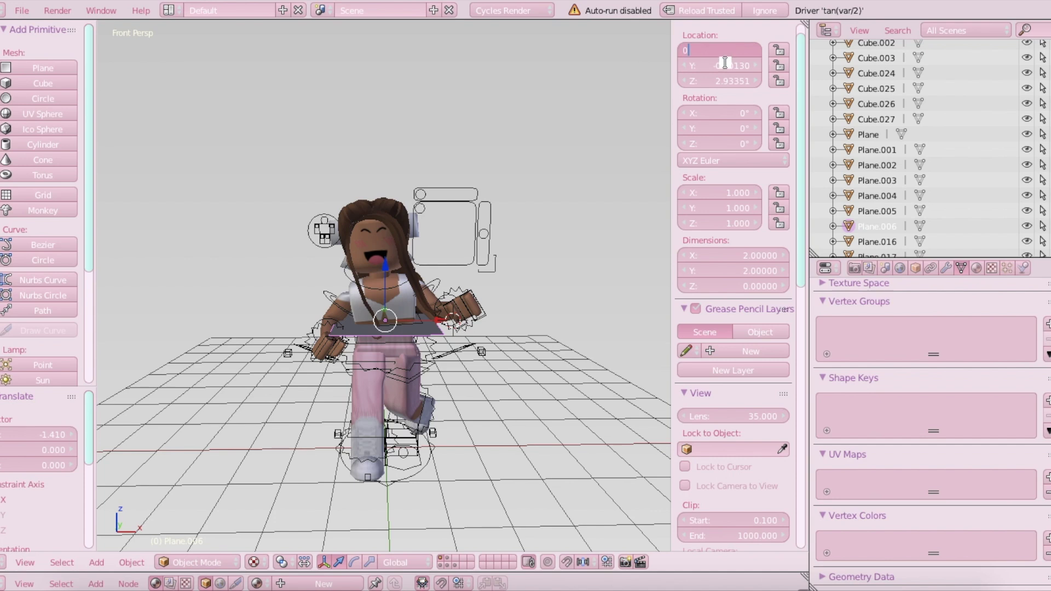
key(Tab)
text(0)
key(Return)
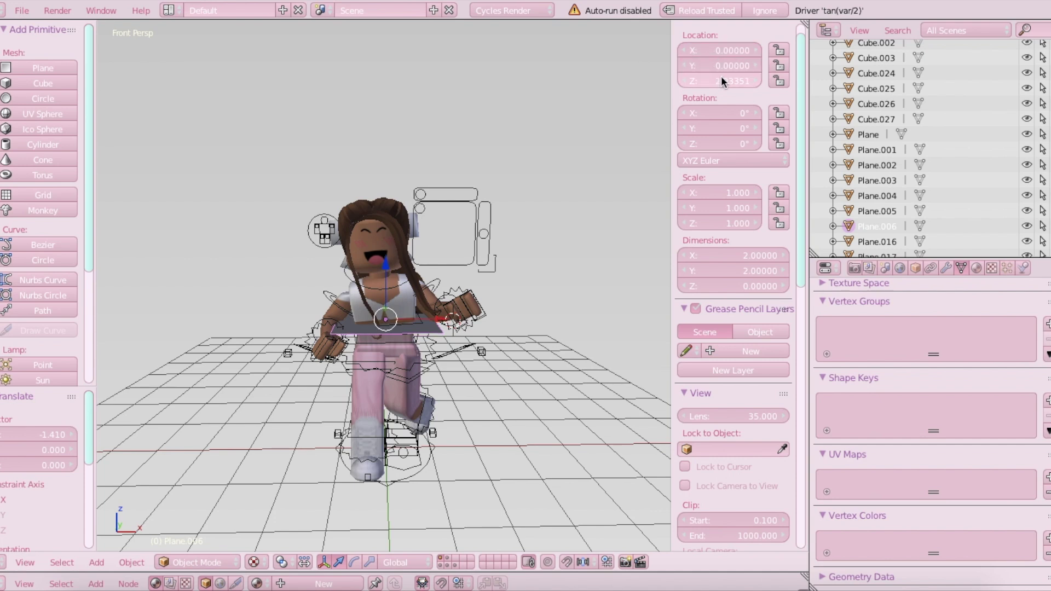
click(721, 81)
text(0)
key(Return)
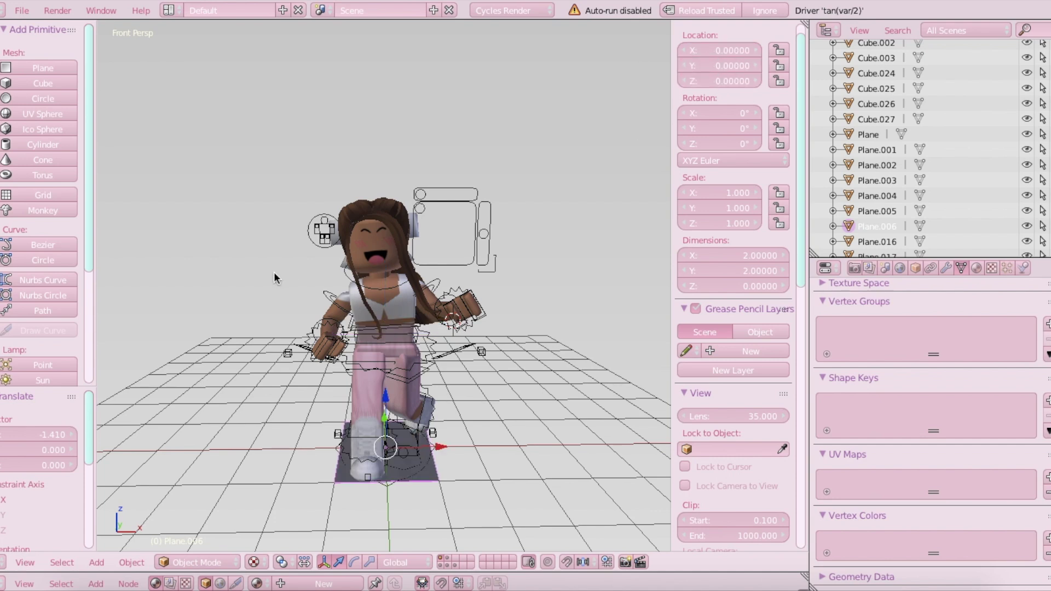
- Add an Ocean modifier to the plane
click(945, 269)
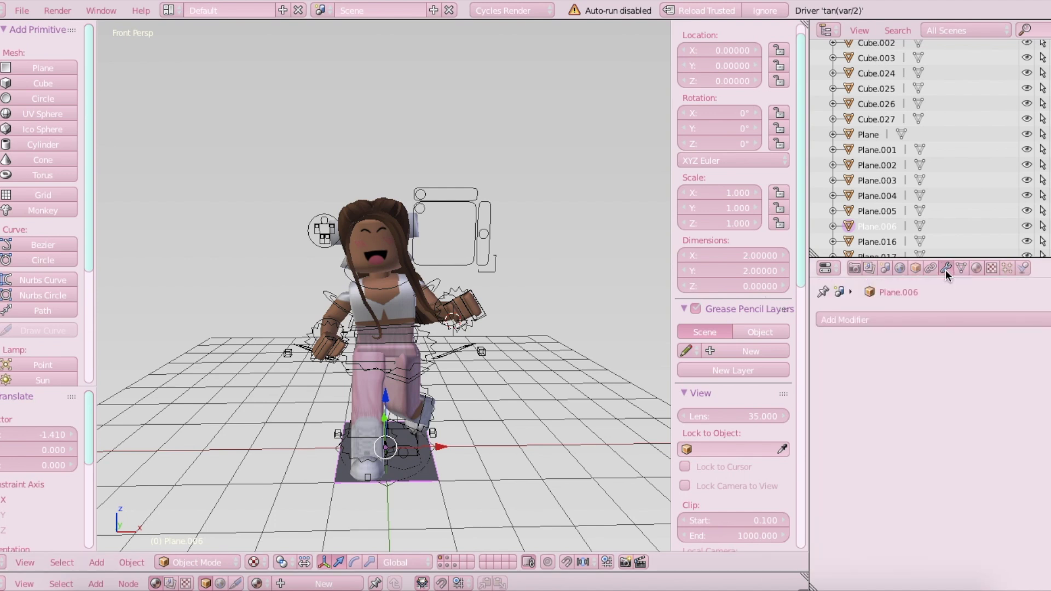
click(843, 321)
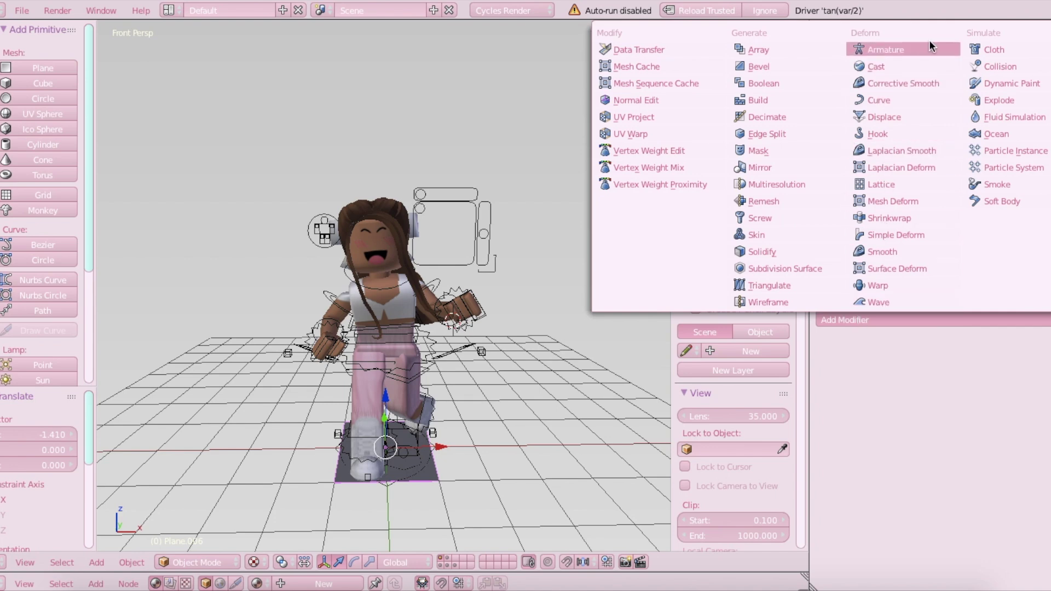
click(1001, 133)
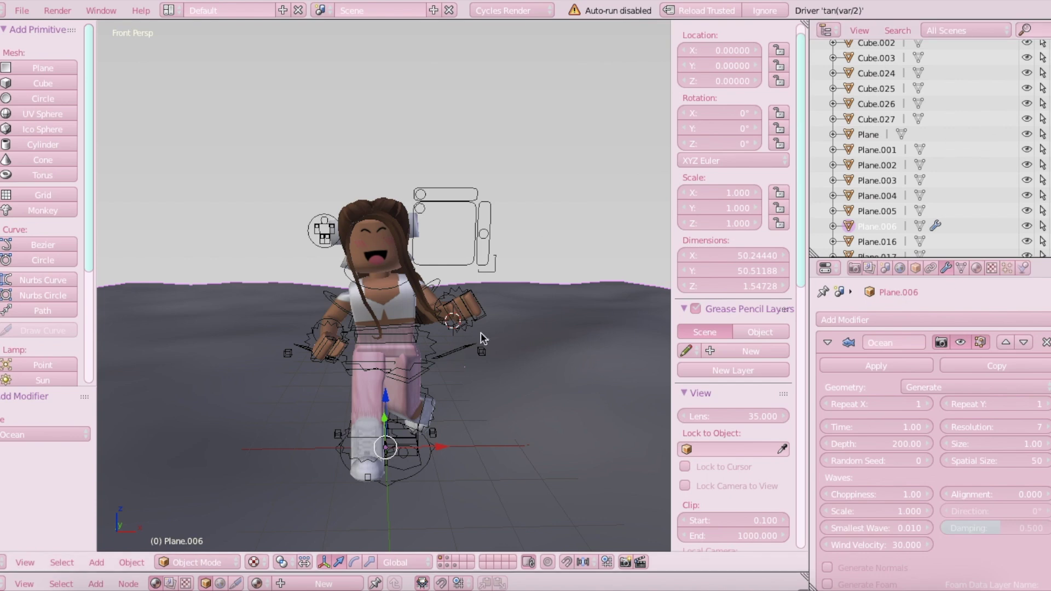
- Try scaling the ocean plane down uniformly to about 0.695 and undo the change
key(shift+f)
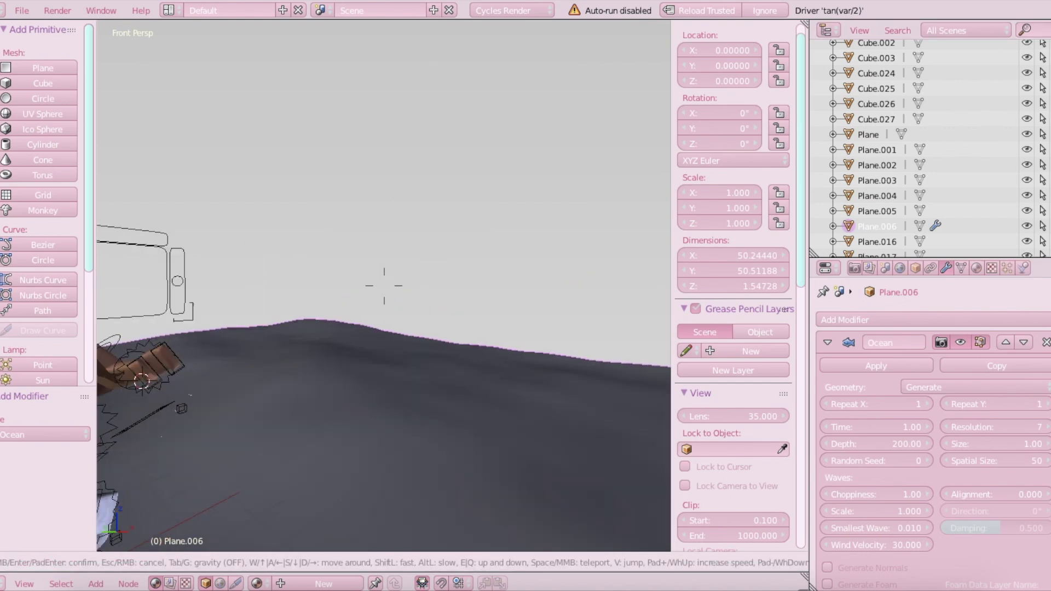
key(s)
click(384, 286)
key(s)
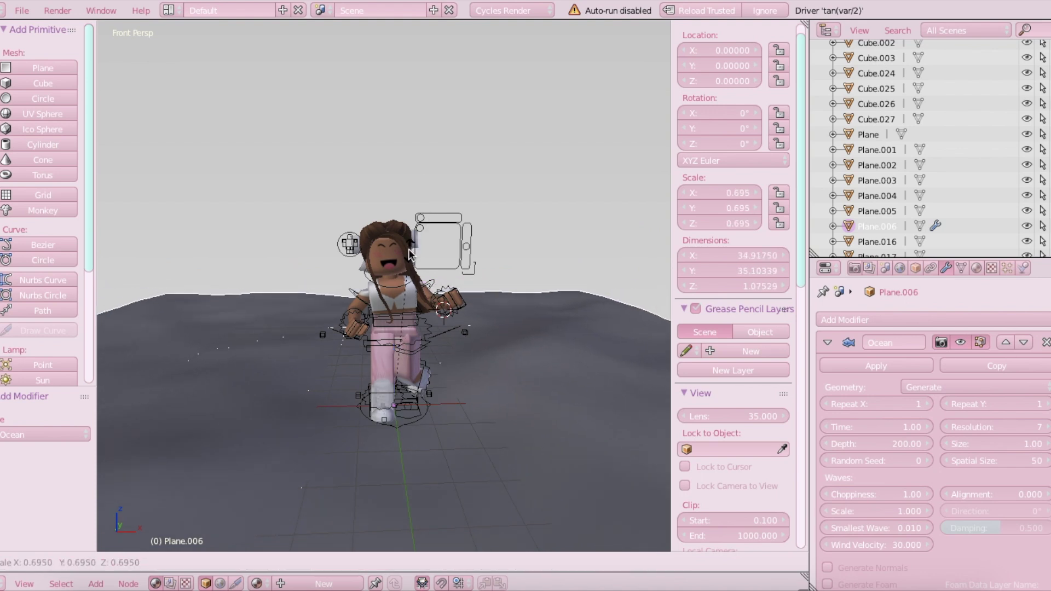
click(411, 267)
key(ctrl+z)
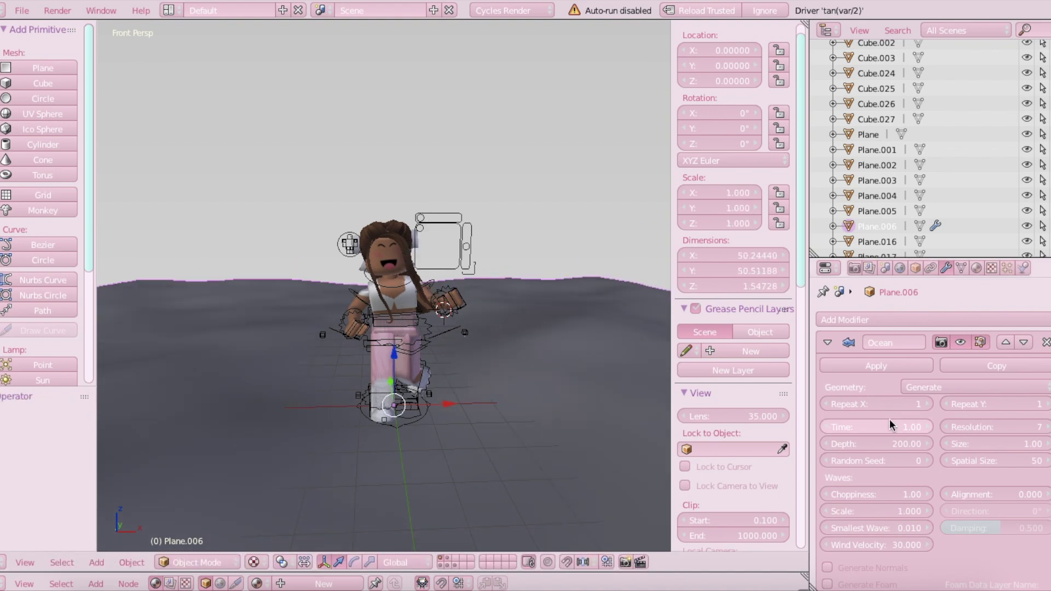
- Raise the ocean plane along the Z axis to about 1.769 so it covers the character's lower legs
scroll(909, 550, down, 5)
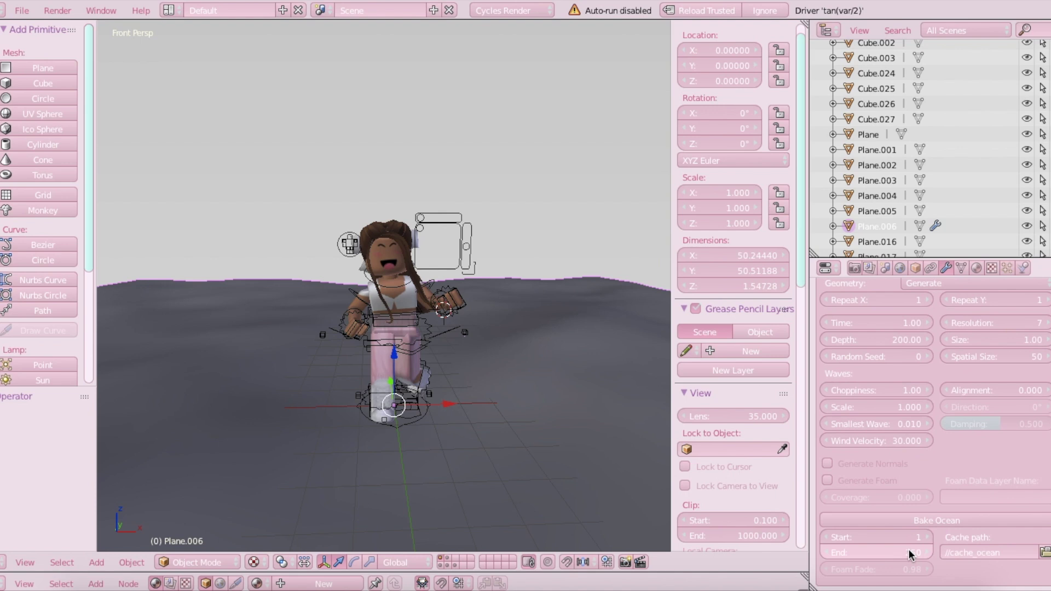
drag(398, 357, 396, 295)
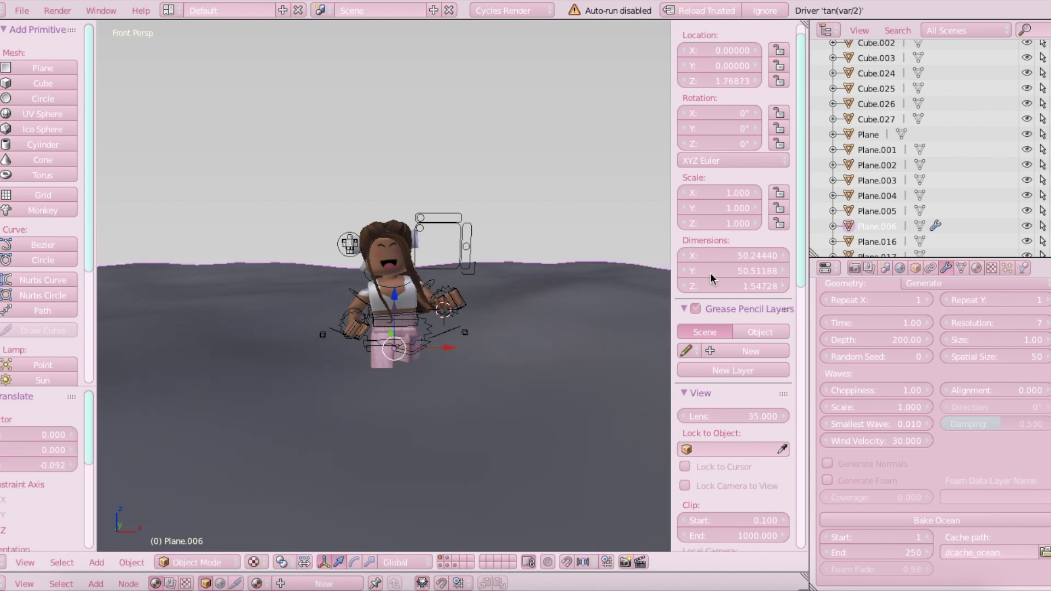
- Give the ocean plane a new material with a Glossy BSDF surface and a roughness of 0.001
click(978, 269)
click(886, 365)
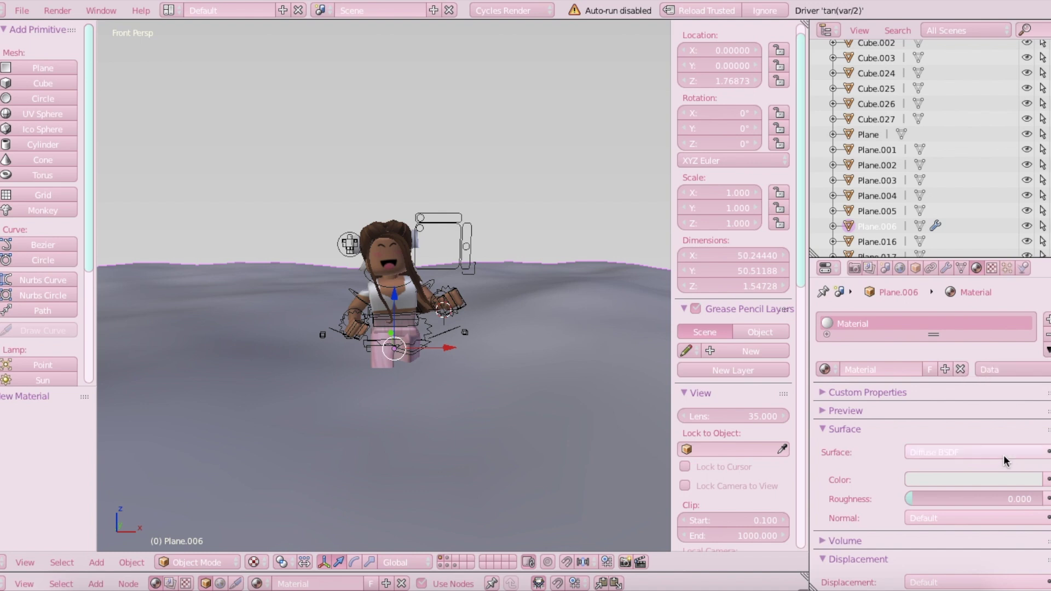
click(938, 452)
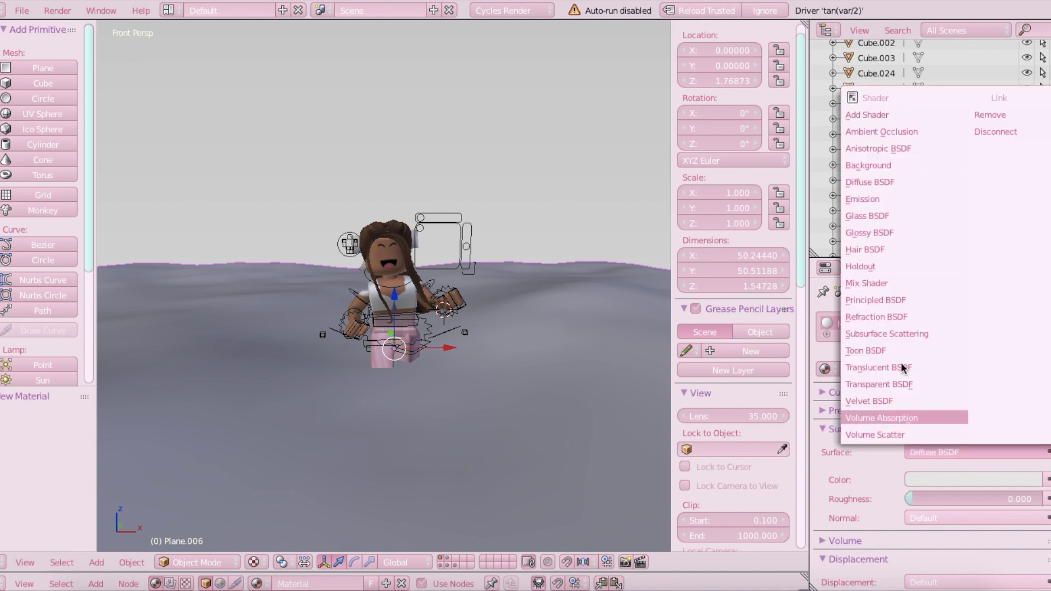
click(870, 233)
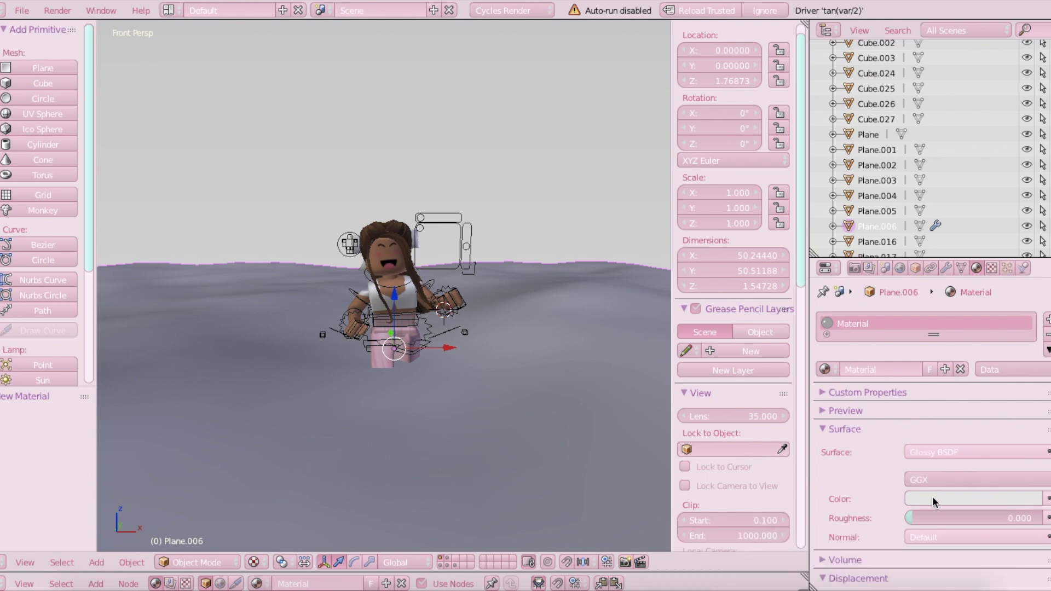
click(927, 518)
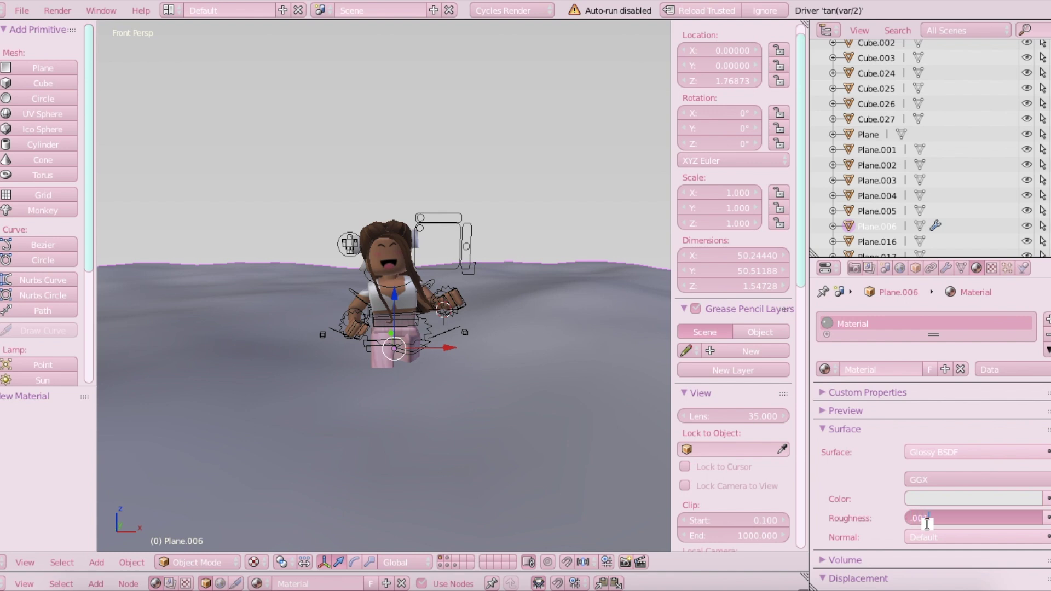
text(.001)
key(Return)
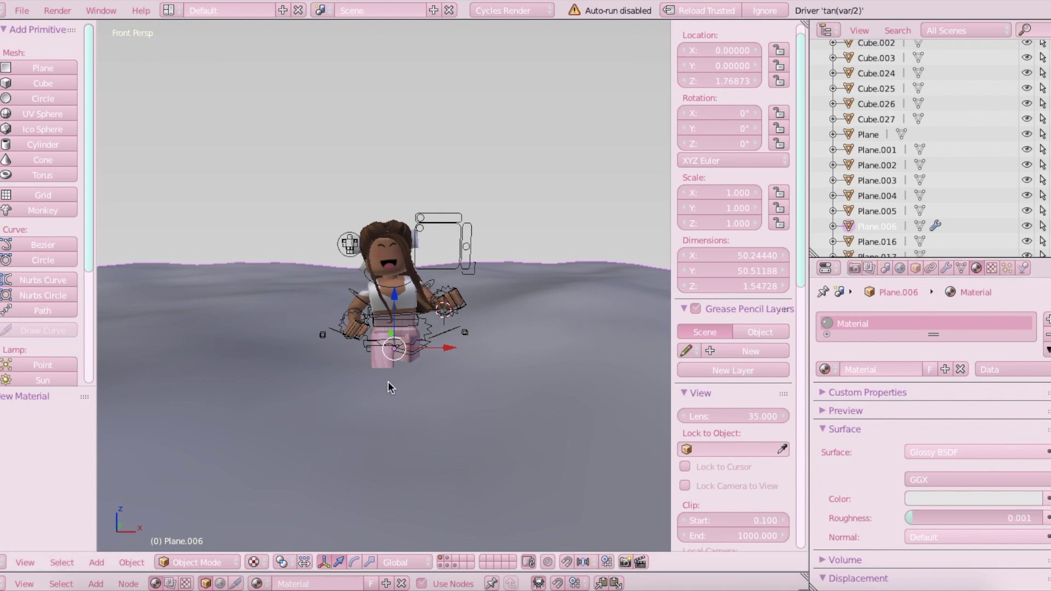
- Import the white bucket hat model into the scene
key(shift+f)
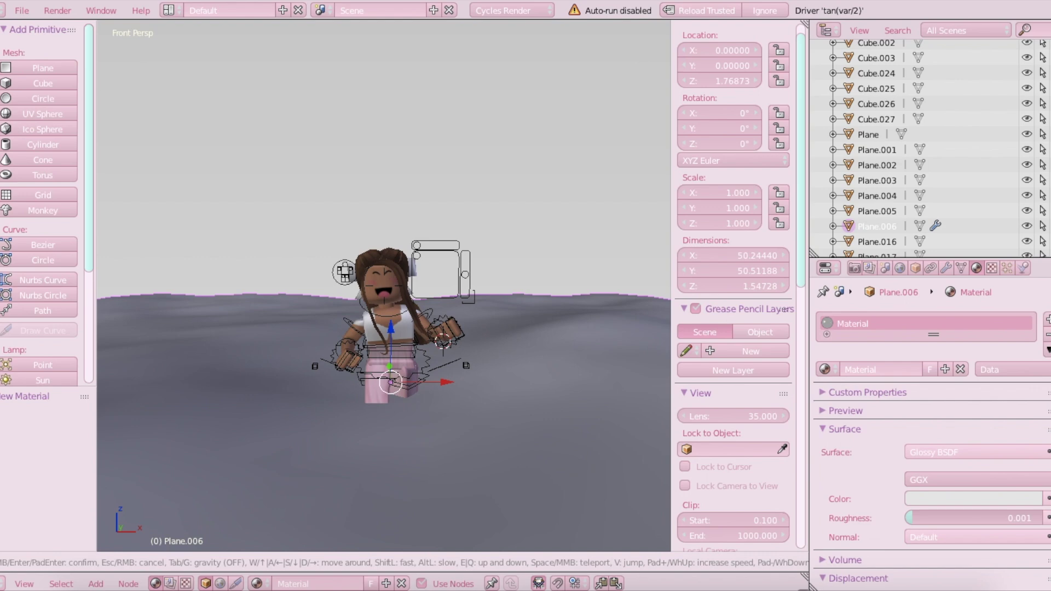
key(w)
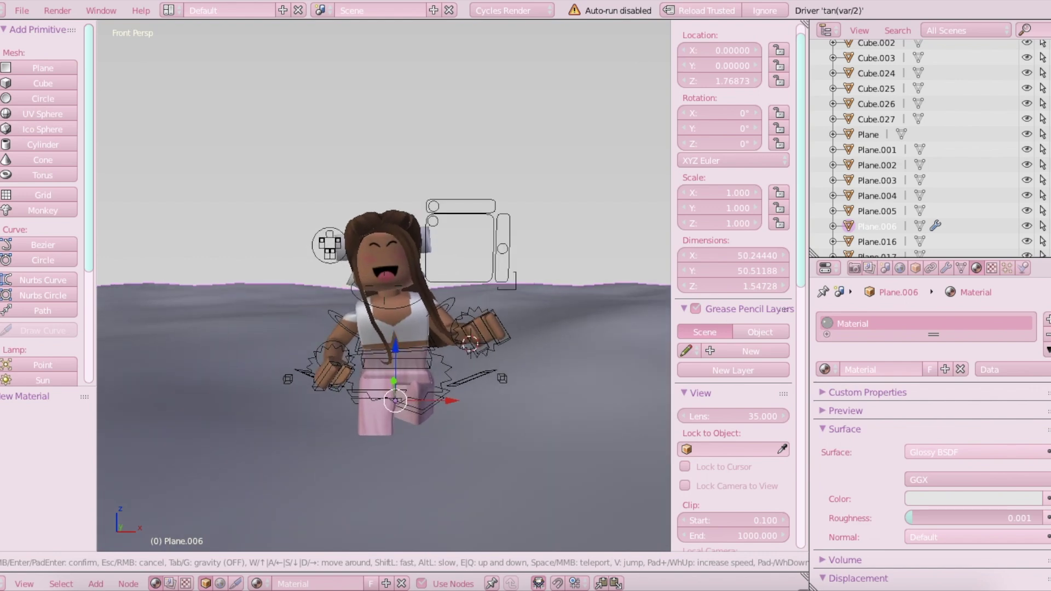
key(s)
click(384, 286)
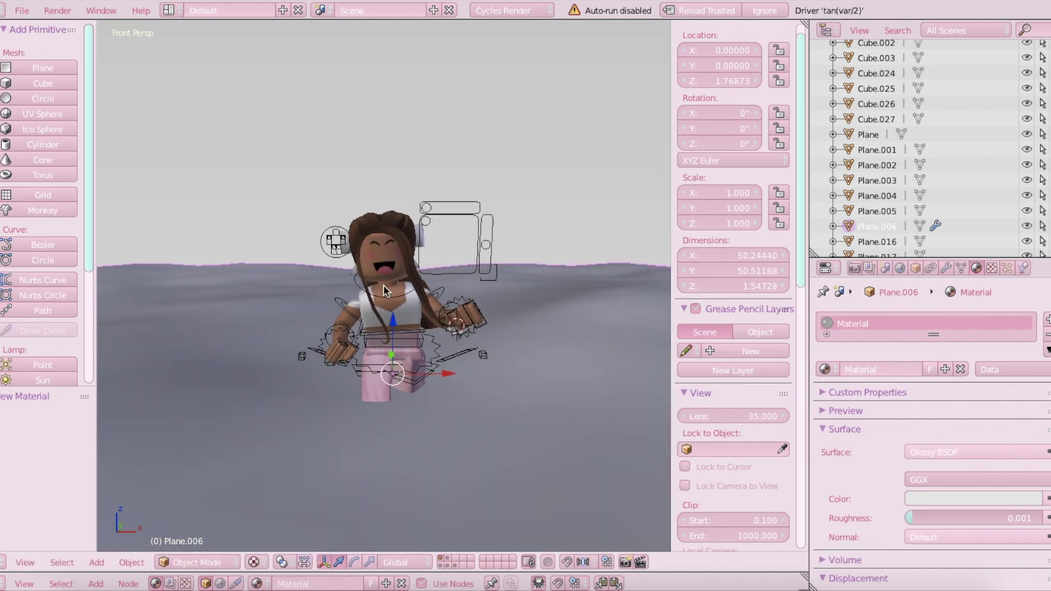
click(384, 286)
click(22, 10)
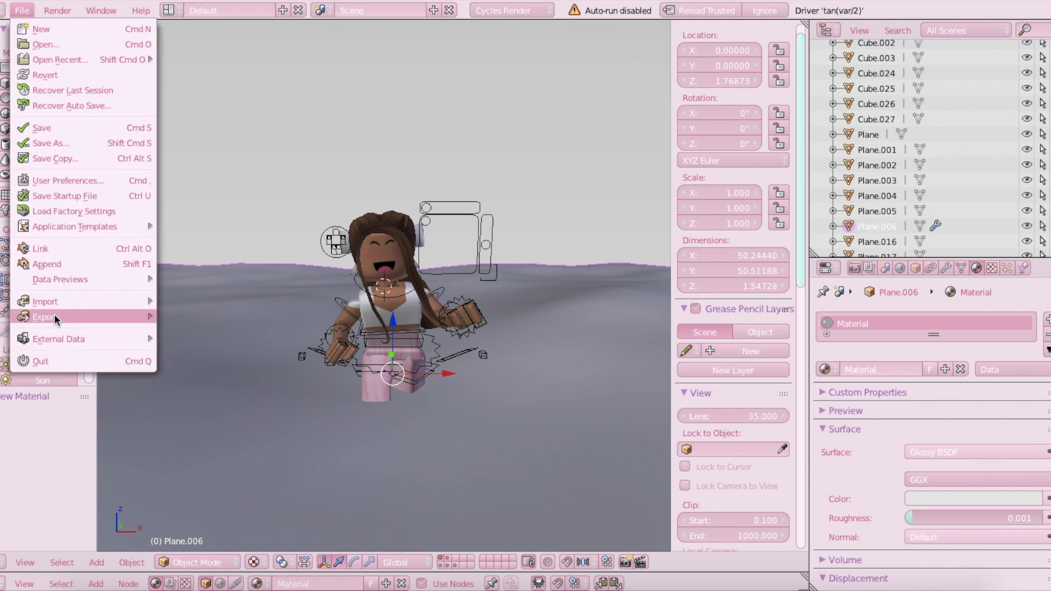
mouse_move(53, 301)
click(195, 393)
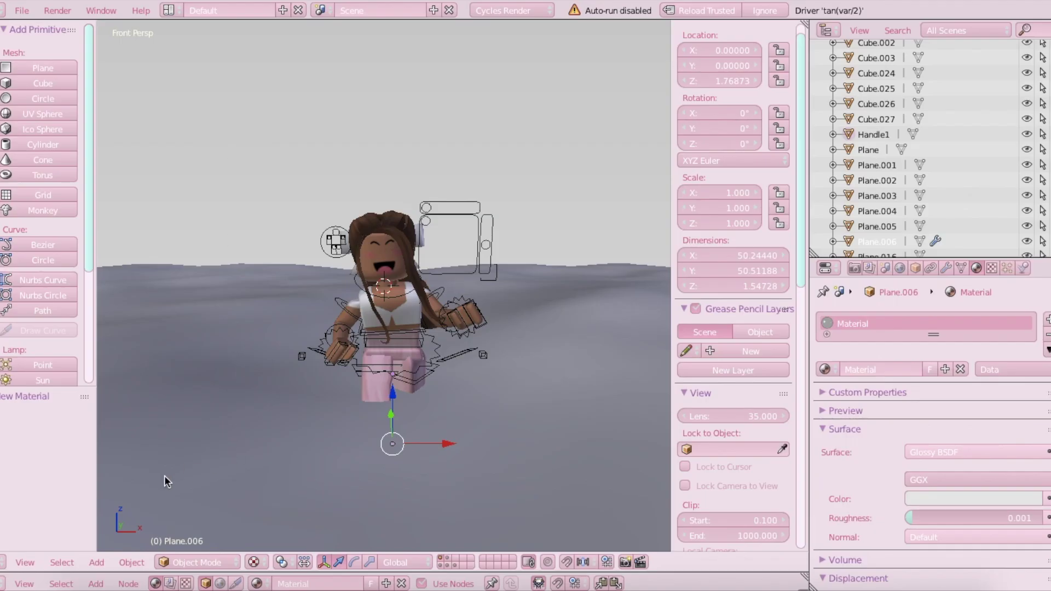
- Apply Geometry to Origin to the hat and raise it 5.316 along the Z axis to the character's head
click(131, 563)
mouse_move(167, 491)
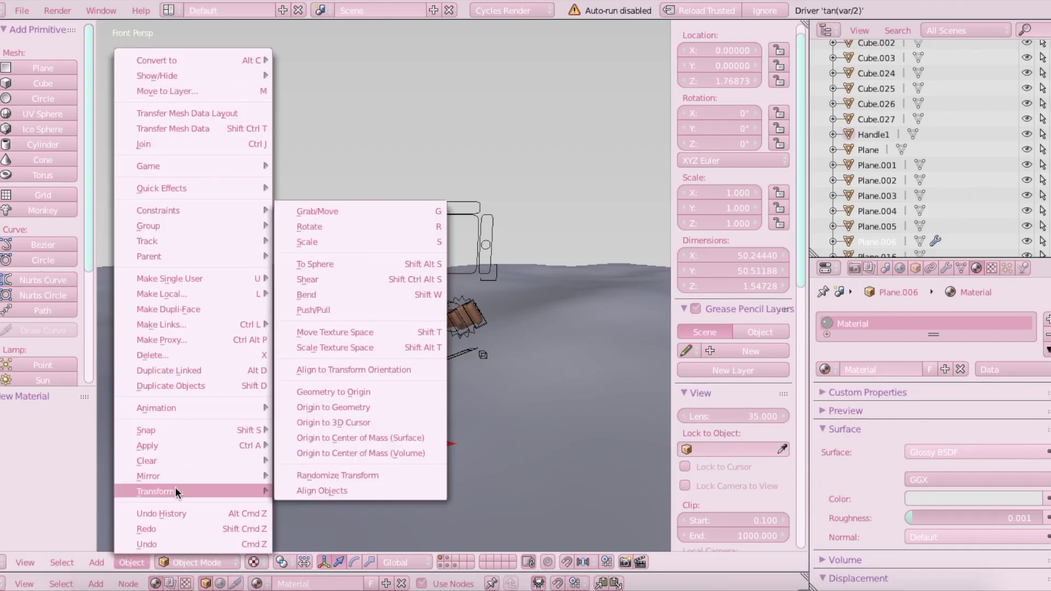
click(323, 392)
click(383, 397)
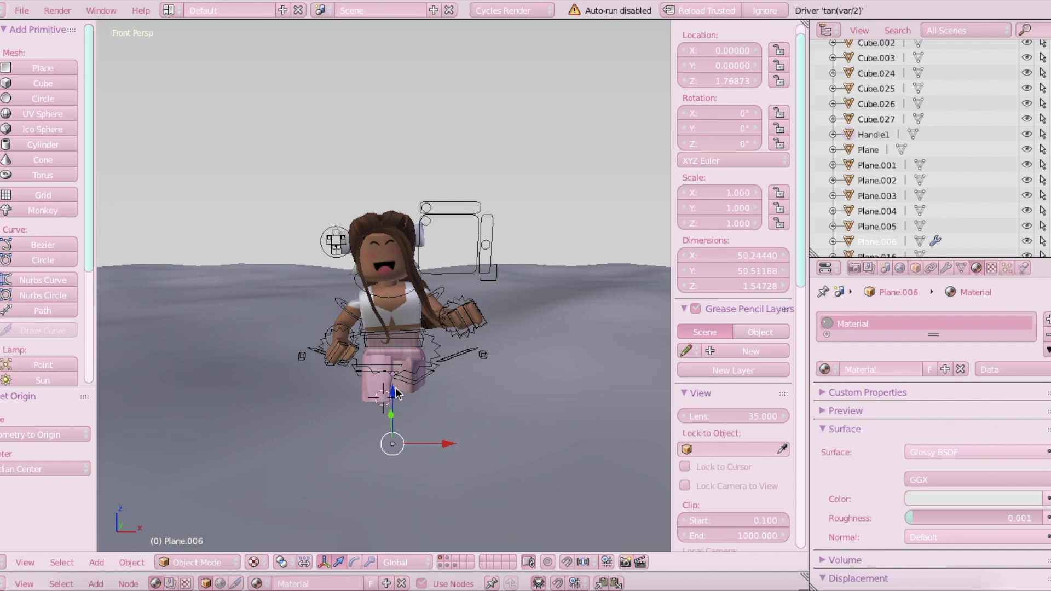
drag(397, 393, 399, 160)
- Tilt the hat about the Y axis and scale it up uniformly by 1.124
key(shift+f)
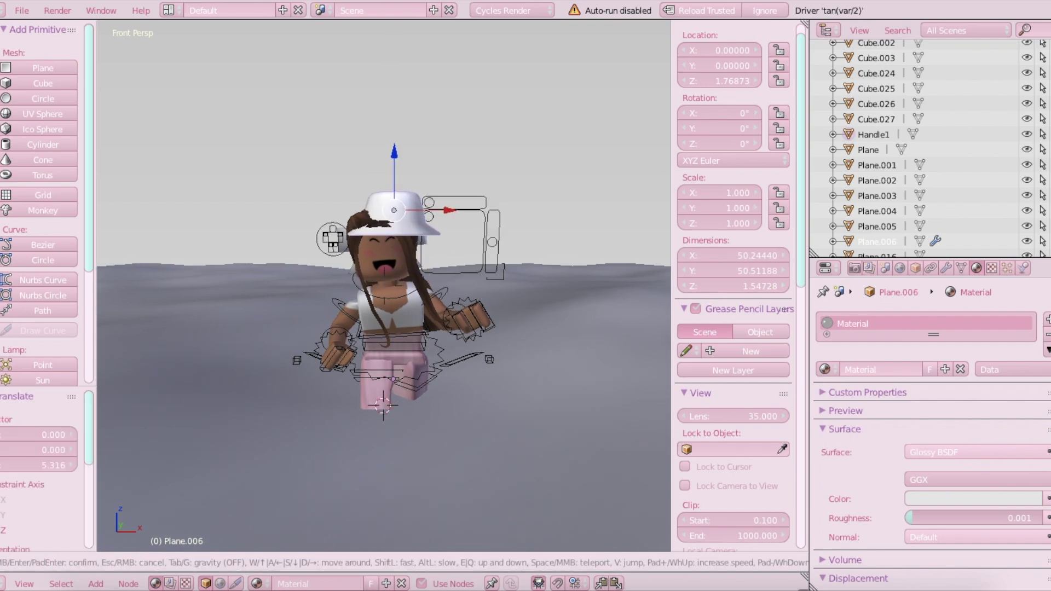
key(e)
key(w)
click(383, 464)
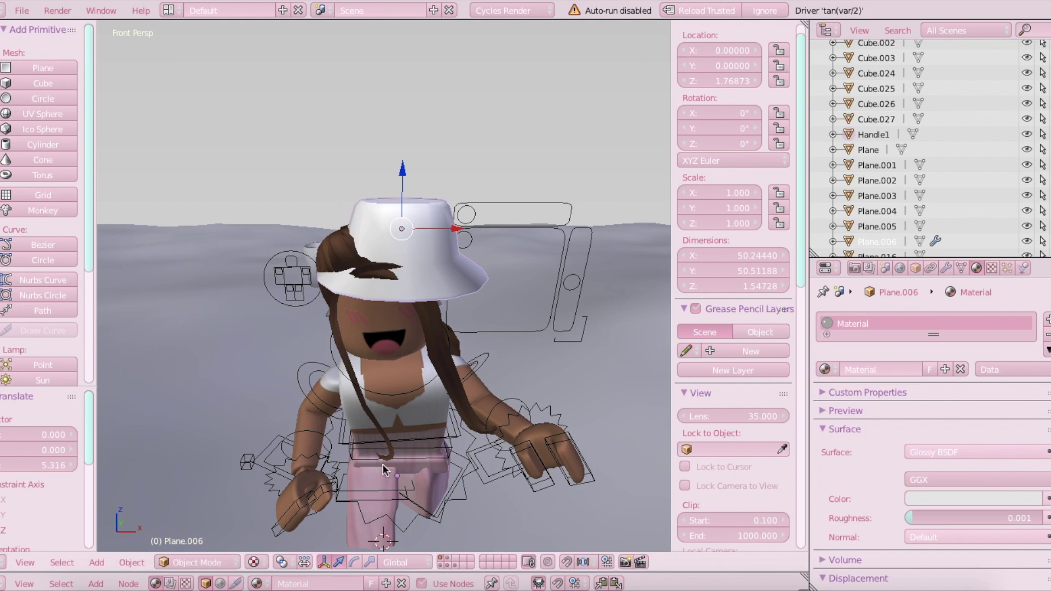
click(354, 562)
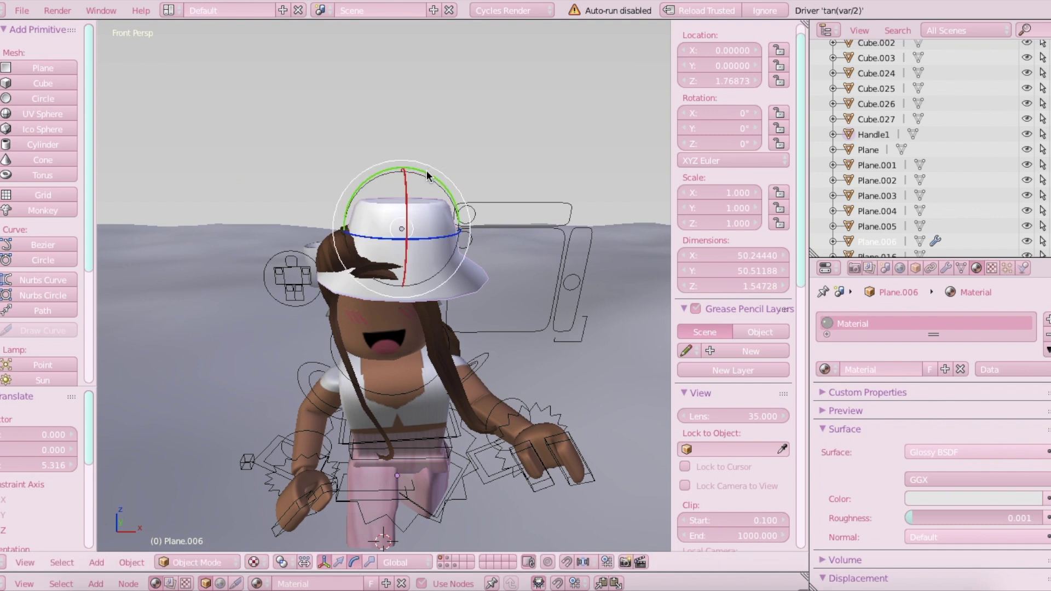
drag(426, 171, 404, 179)
click(370, 563)
key(s)
click(412, 173)
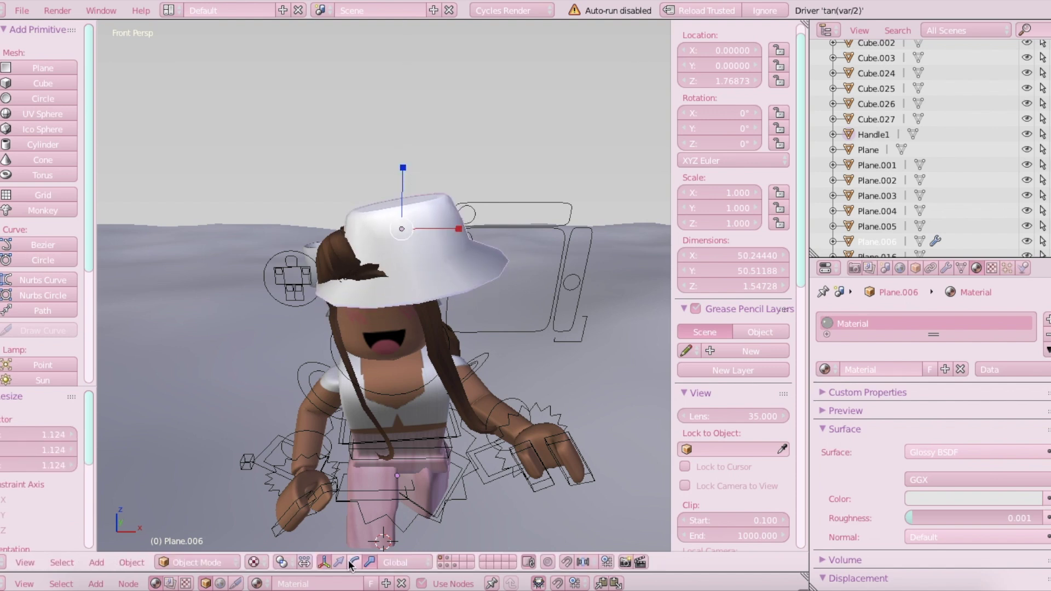
- Move the hat -0.306 along the X axis and enlarge it uniformly by 1.351
drag(459, 227, 430, 226)
key(shift+f)
key(w)
key(q)
key(a)
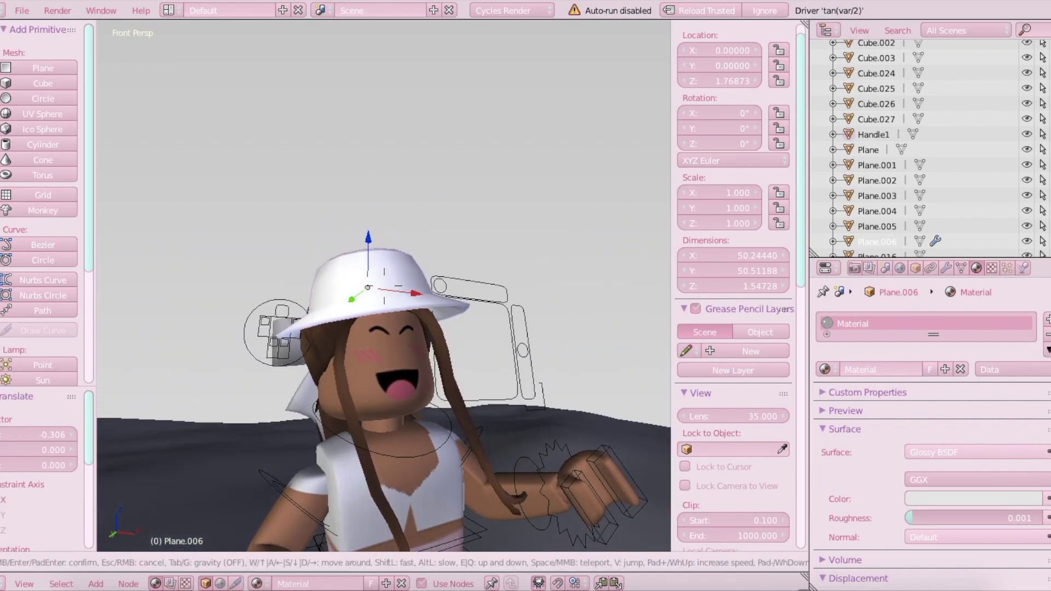
click(384, 286)
key(s)
click(386, 268)
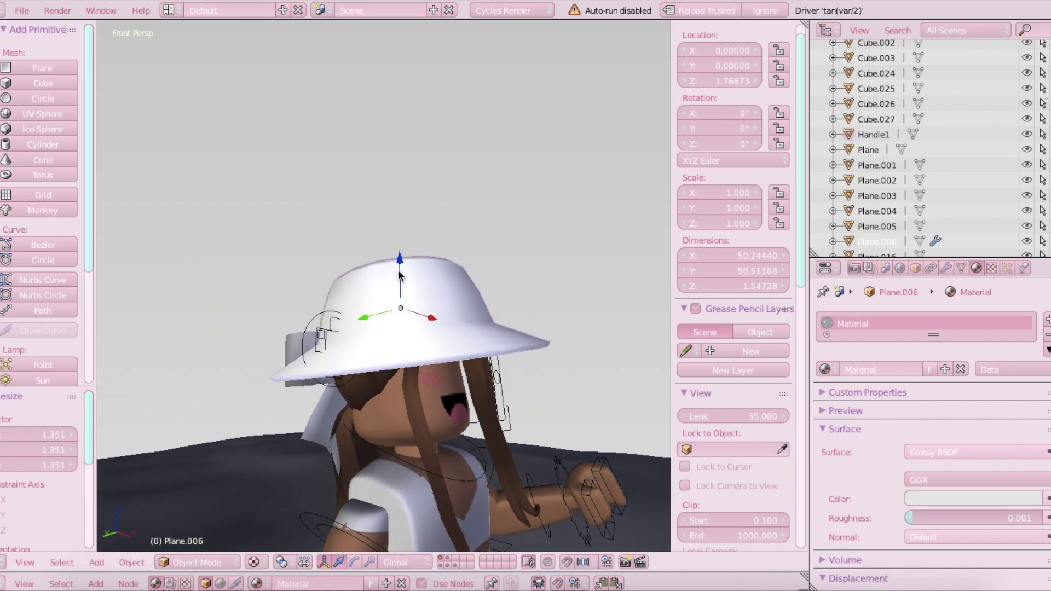
- Scale the hat down uniformly by about 0.92 and move it 0.151 along the Y axis
key(shift+f)
key(w)
key(q)
click(384, 286)
key(s)
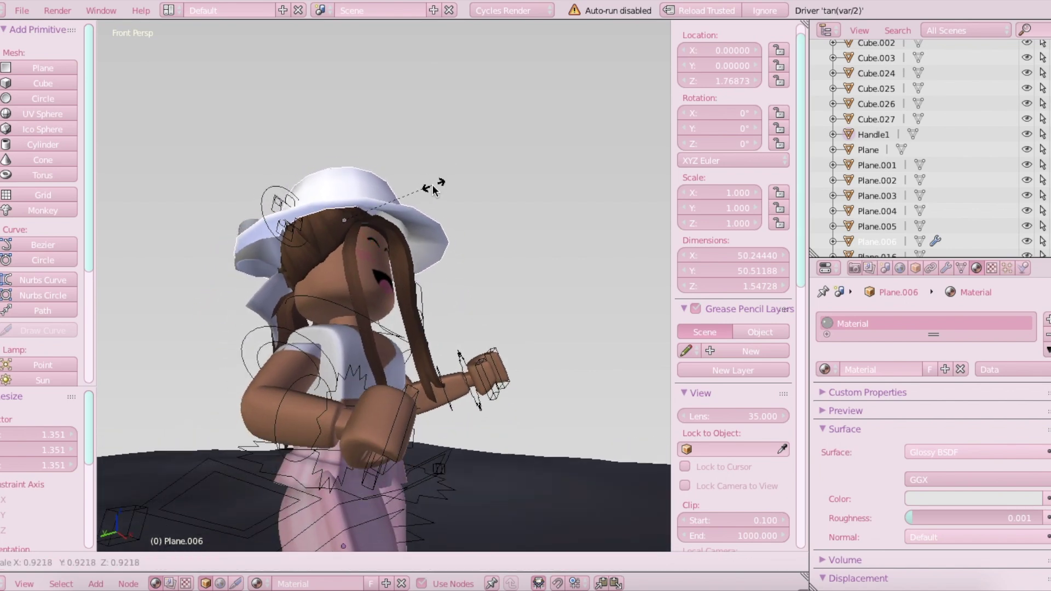
click(427, 190)
drag(314, 230, 304, 233)
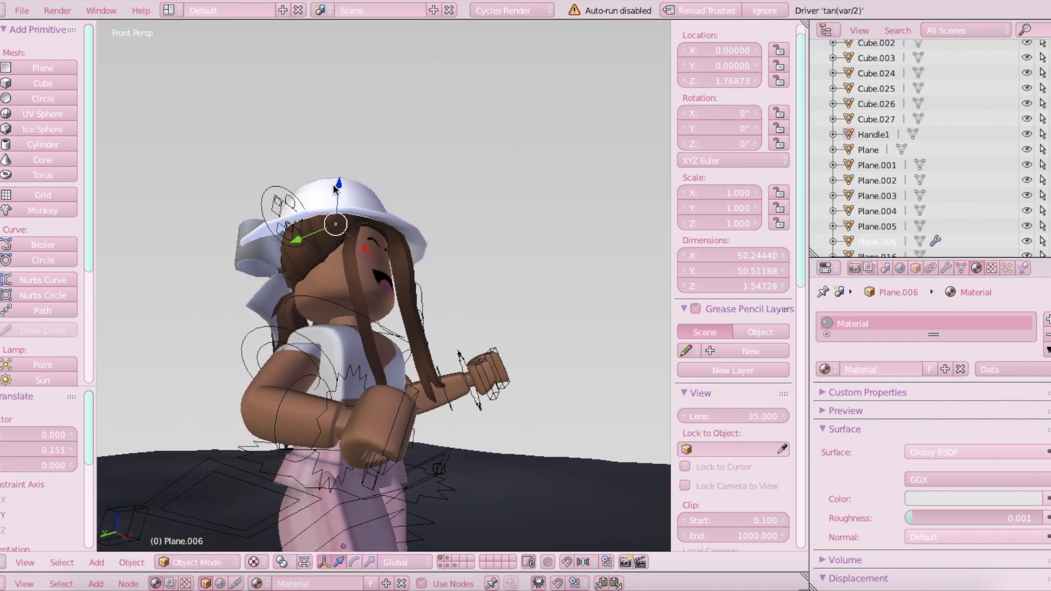
- Lower the hat along the Z axis and shift it -0.122 along the Y axis to fit the head
key(shift+f)
key(d)
drag(336, 187, 358, 199)
click(384, 285)
key(shift+f)
key(a)
click(384, 285)
drag(325, 284, 335, 284)
- Rotate the hat about the X axis and move it -0.240 along the Z axis
click(355, 562)
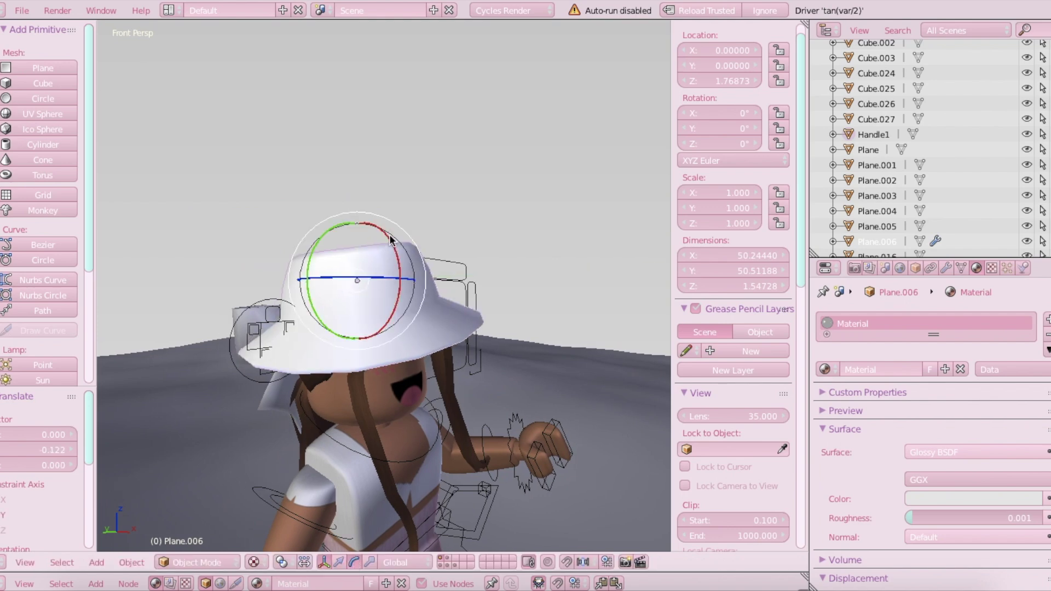
drag(392, 240, 381, 233)
key(shift+f)
click(384, 285)
click(339, 563)
drag(346, 187, 348, 204)
- Shift the hat -0.013 along the X axis and adjust its tilt slightly about the Y axis
key(shift+f)
key(s)
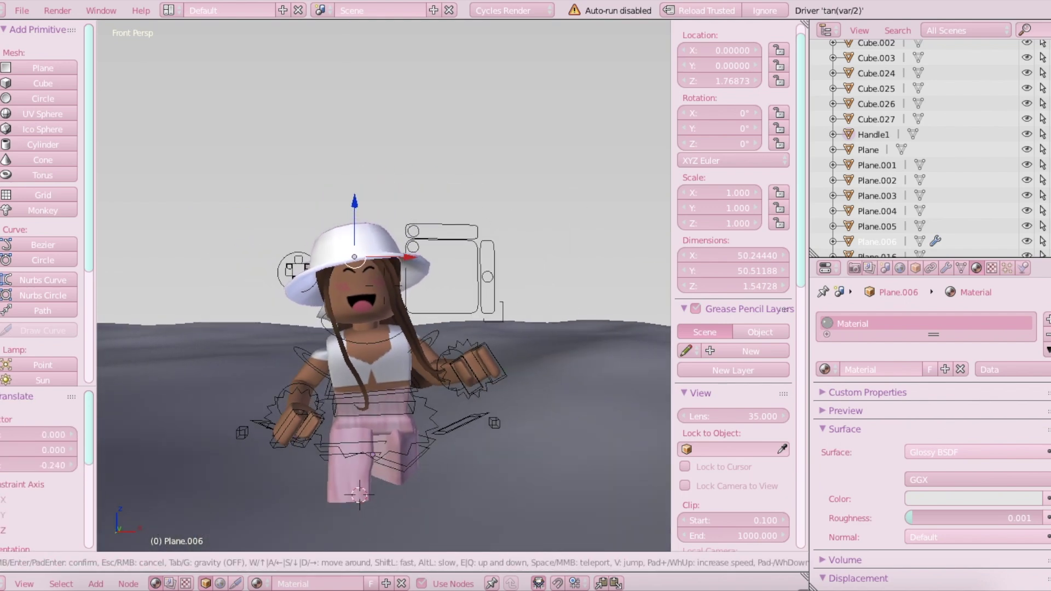
click(385, 285)
drag(415, 254, 420, 254)
key(shift+f)
key(s)
click(384, 285)
click(355, 563)
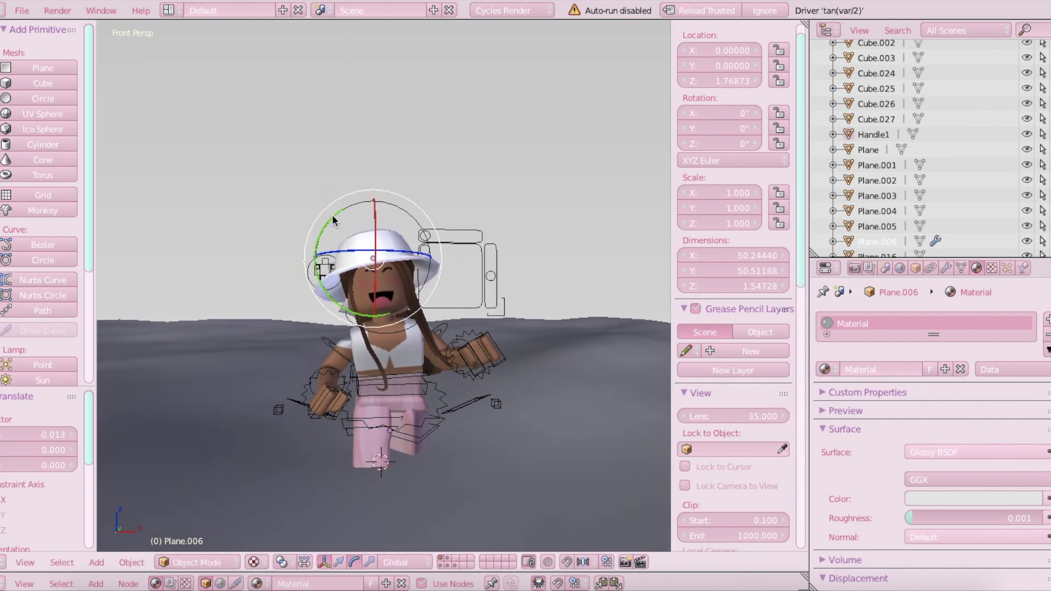
drag(333, 214, 330, 218)
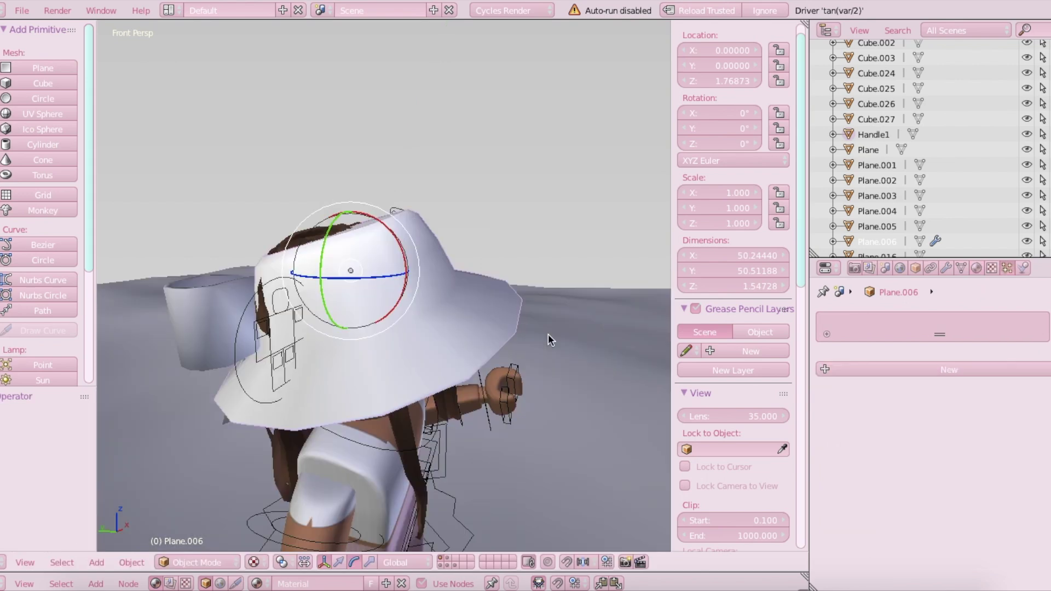
- Select the hat and add a particle system of type Hair to it
key(shift+f)
key(d)
key(q)
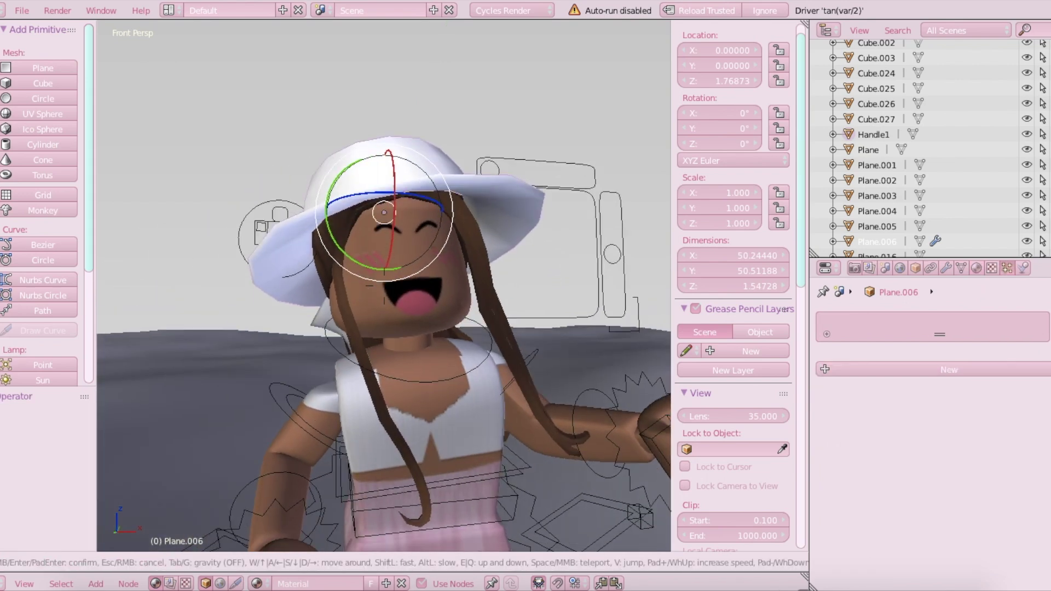
key(w)
key(e)
click(385, 301)
right_click(407, 279)
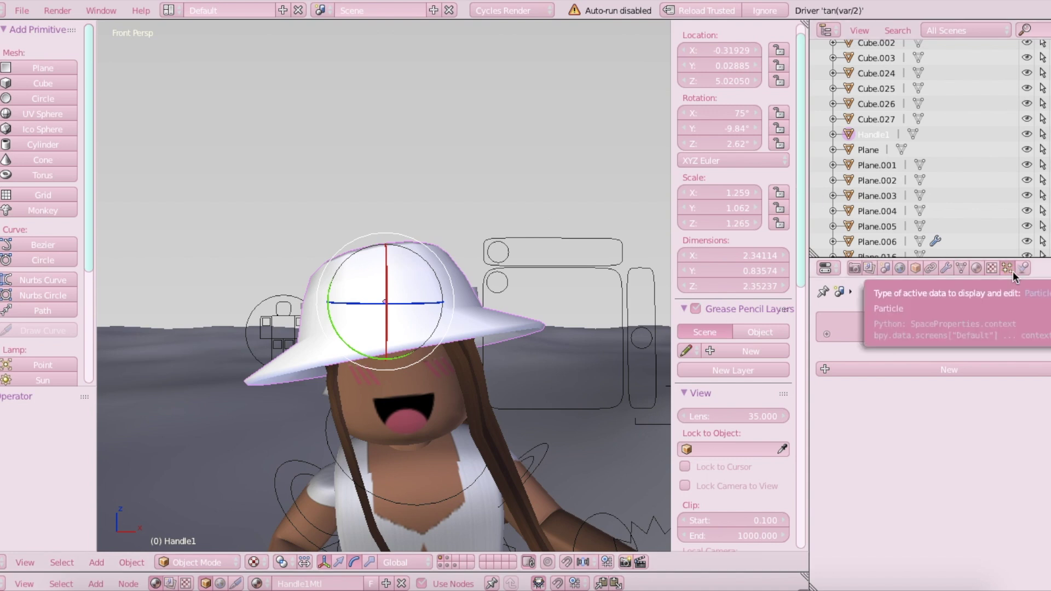
click(942, 371)
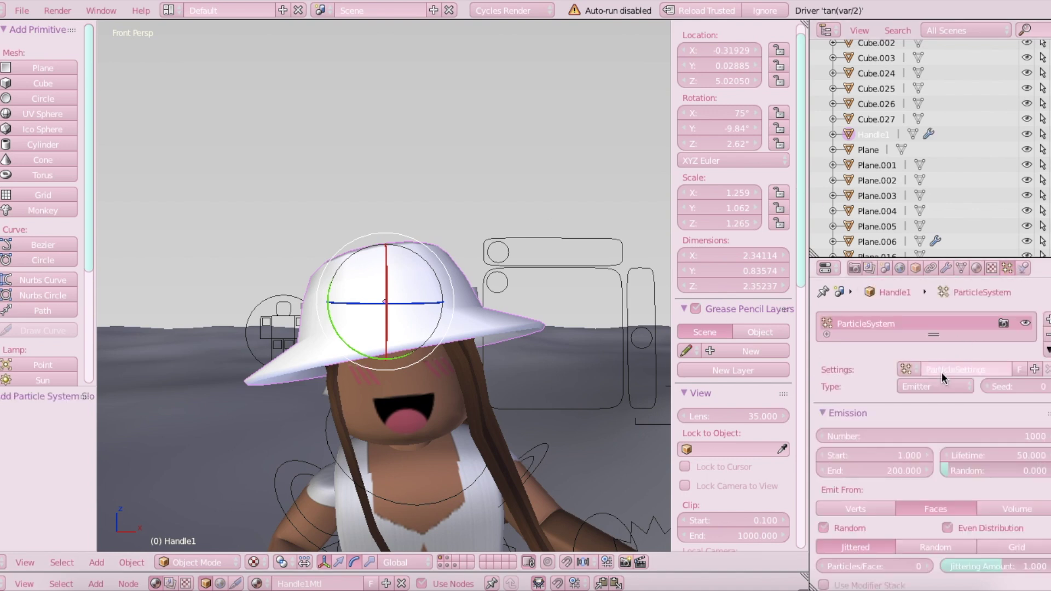
click(923, 388)
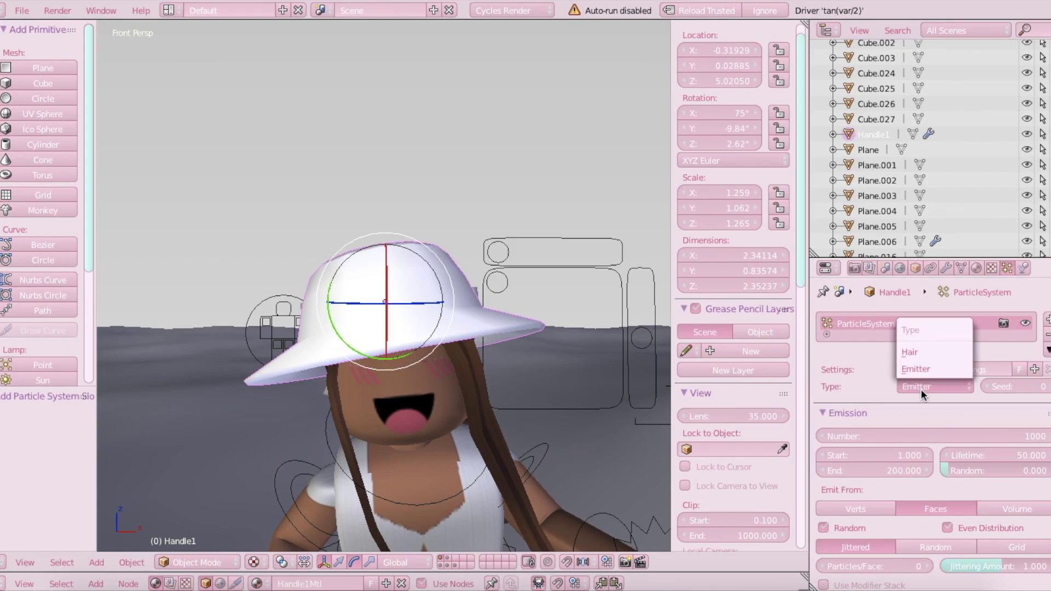
click(923, 355)
key(shift+f)
key(s)
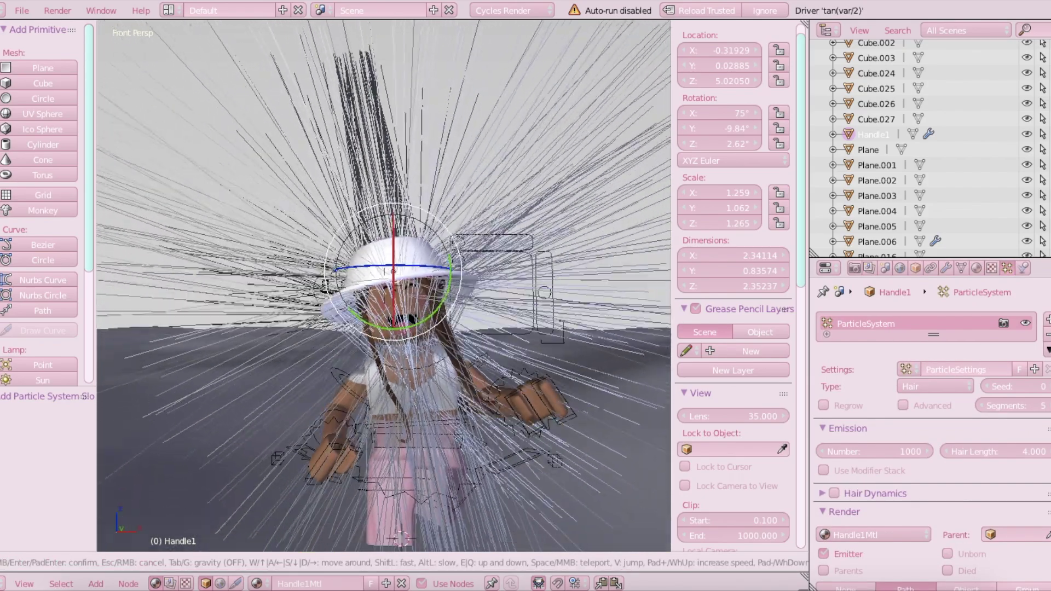
key(w)
click(384, 286)
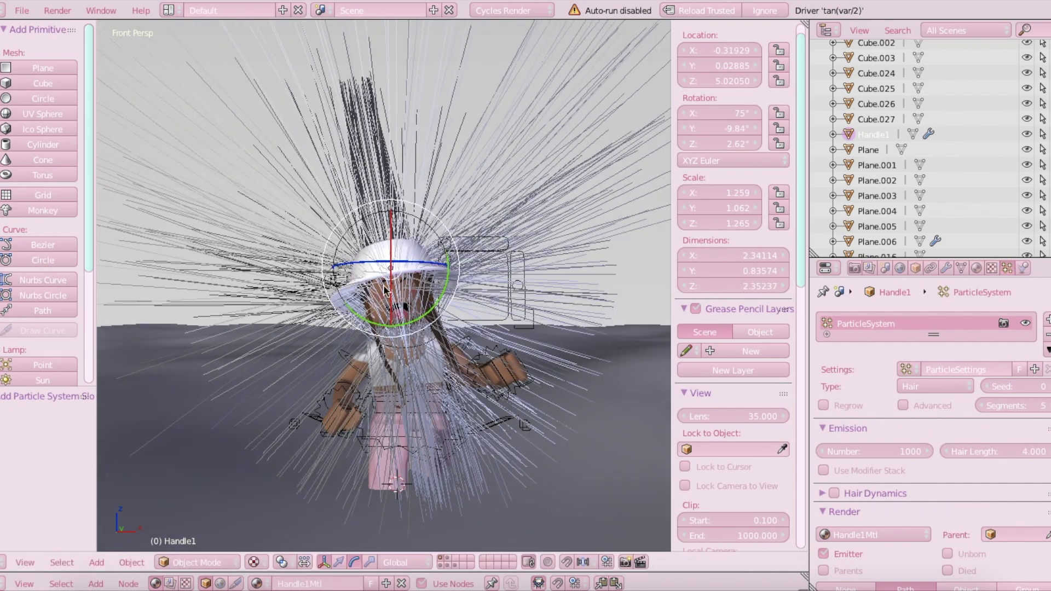
- Enable the hat hair's advanced settings, then set the emission number to 2500 and the hair length to 0.250
click(912, 406)
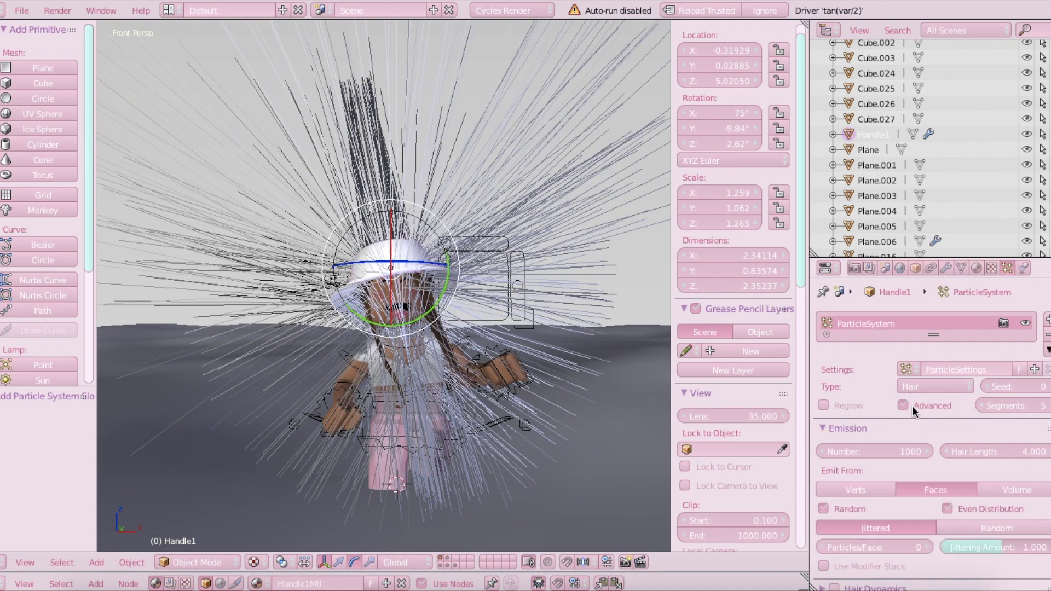
click(875, 450)
text(2)
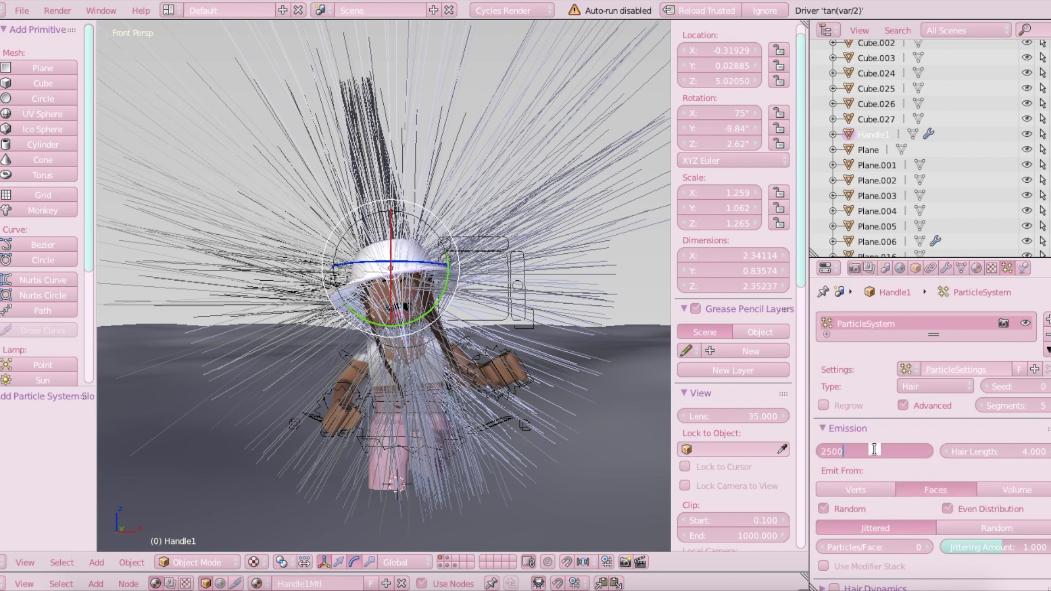
text(500)
key(Return)
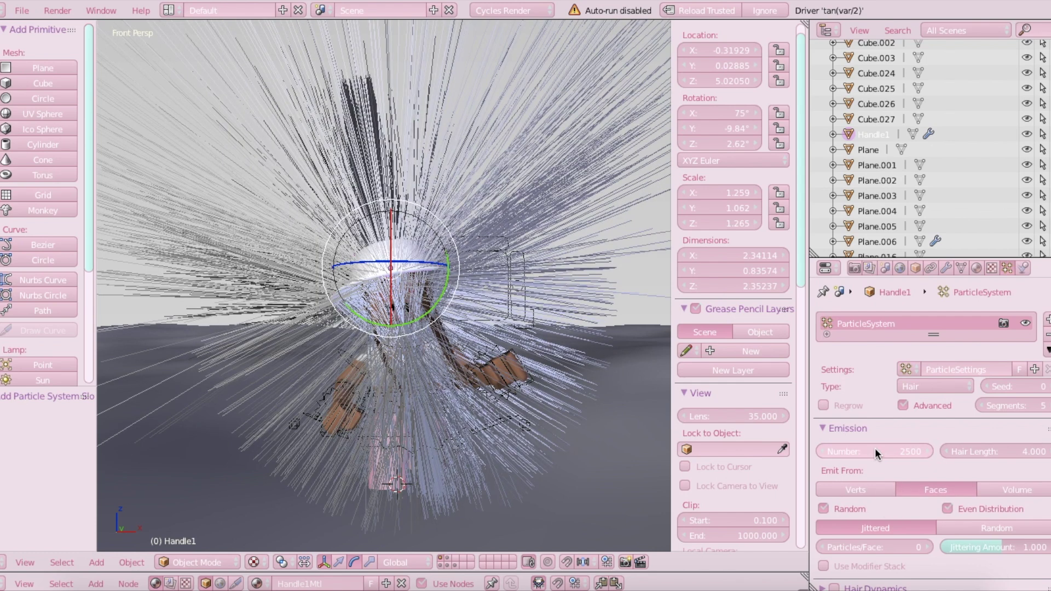
click(990, 448)
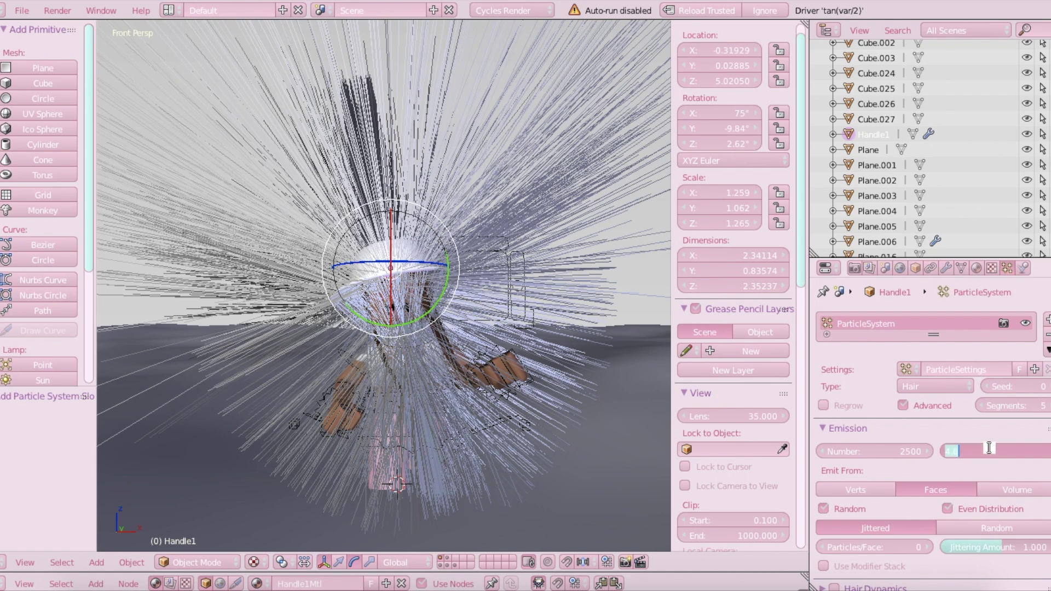
text(0)
key(Return)
scroll(941, 435, down, 1)
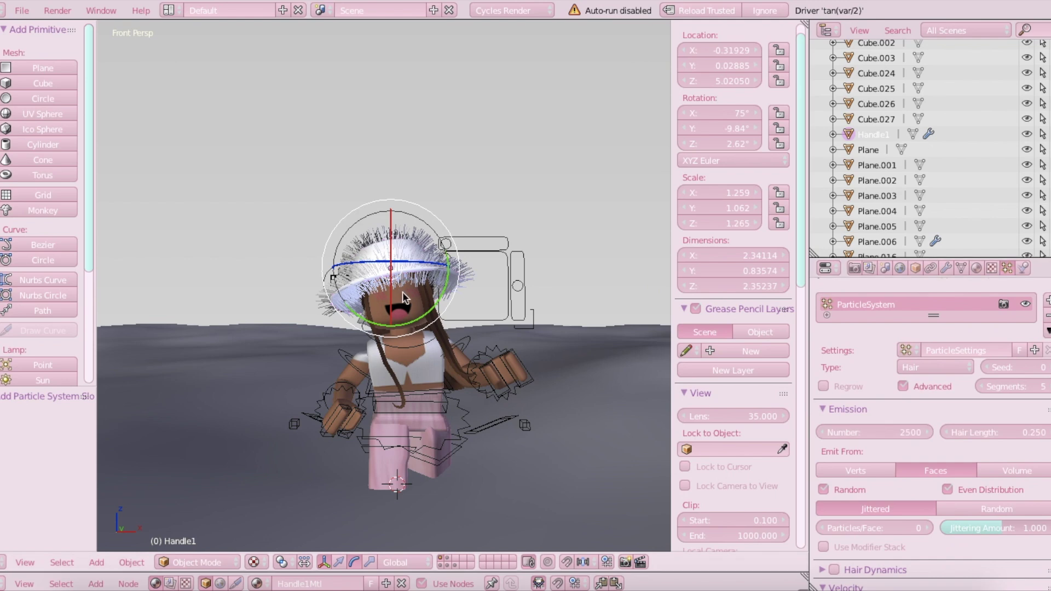
scroll(403, 296, up, 3)
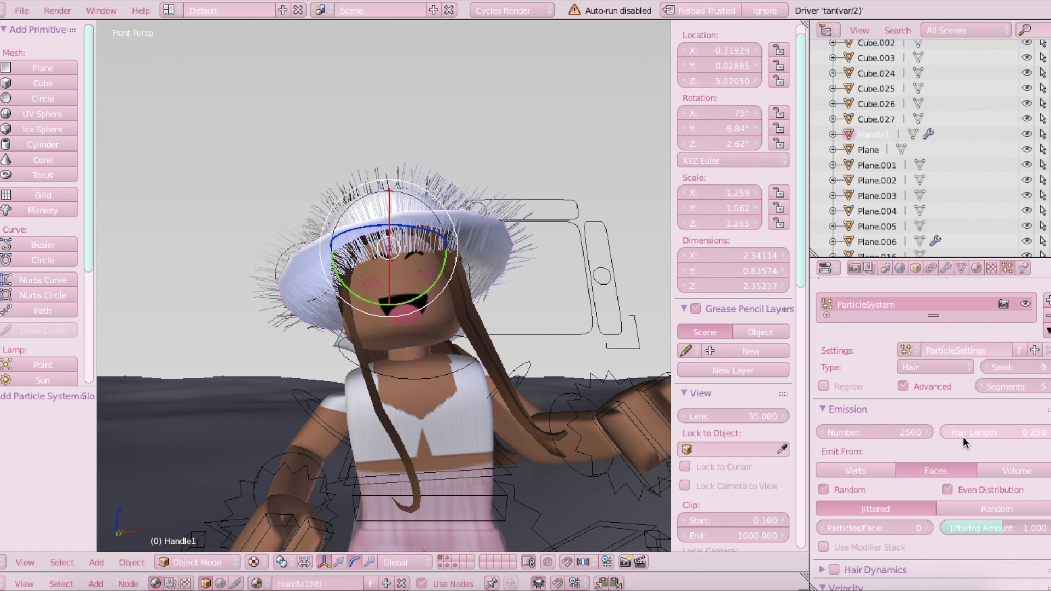
- Compare Simple and Interpolated children for the hat's hair and set the children type to Interpolated
scroll(964, 436, down, 10)
scroll(964, 436, up, 1)
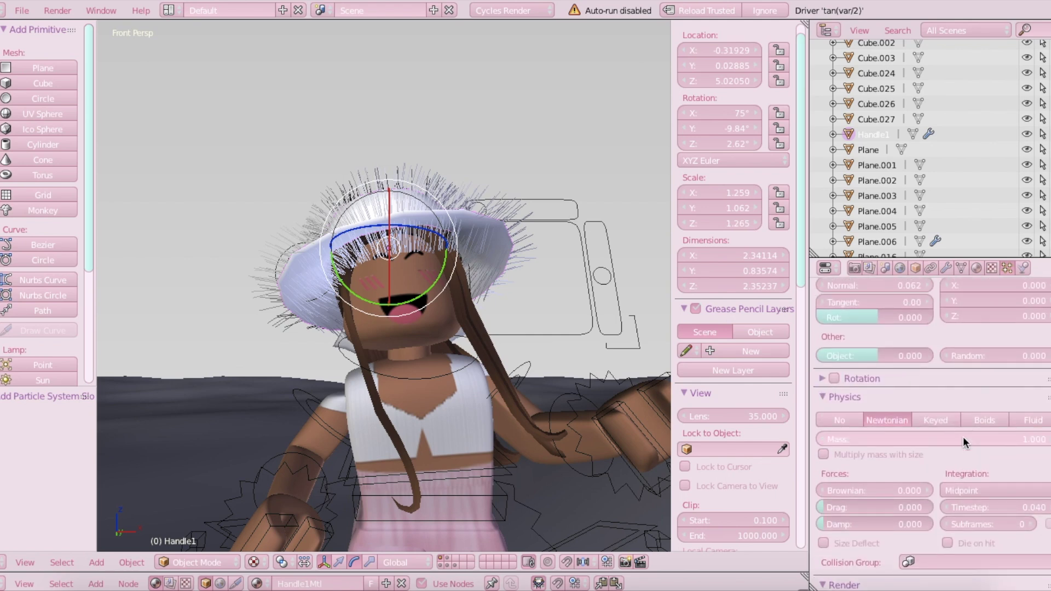
scroll(964, 436, up, 3)
scroll(964, 435, down, 7)
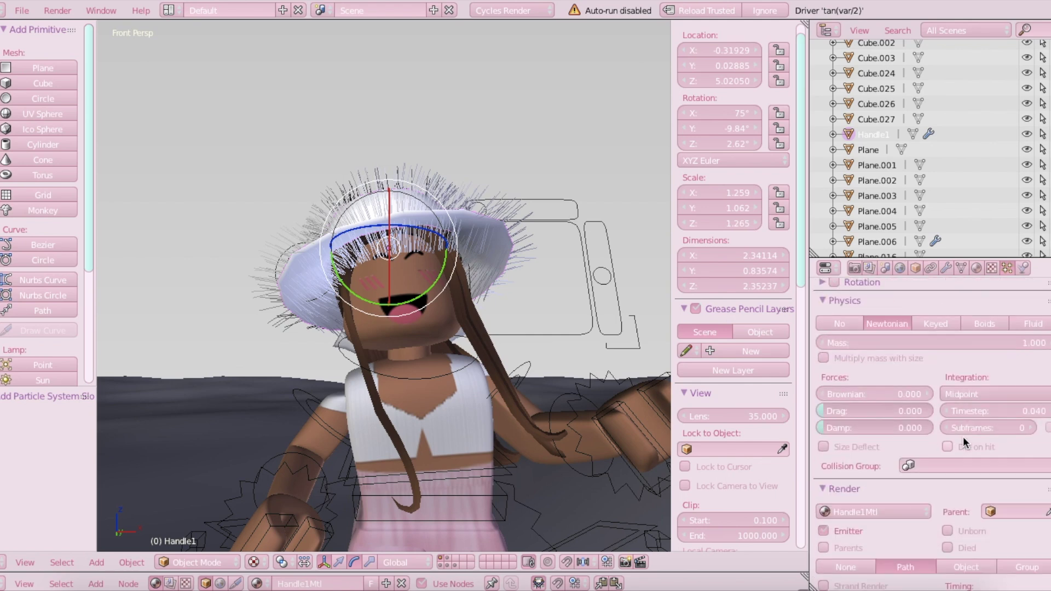
scroll(964, 436, down, 2)
scroll(847, 530, down, 8)
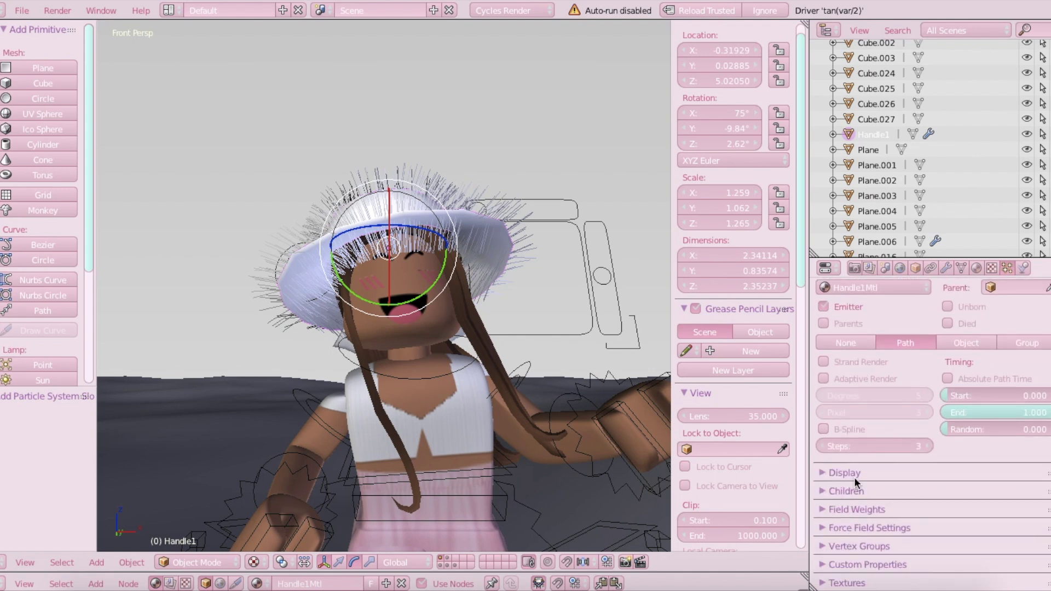
click(826, 490)
scroll(868, 494, down, 1)
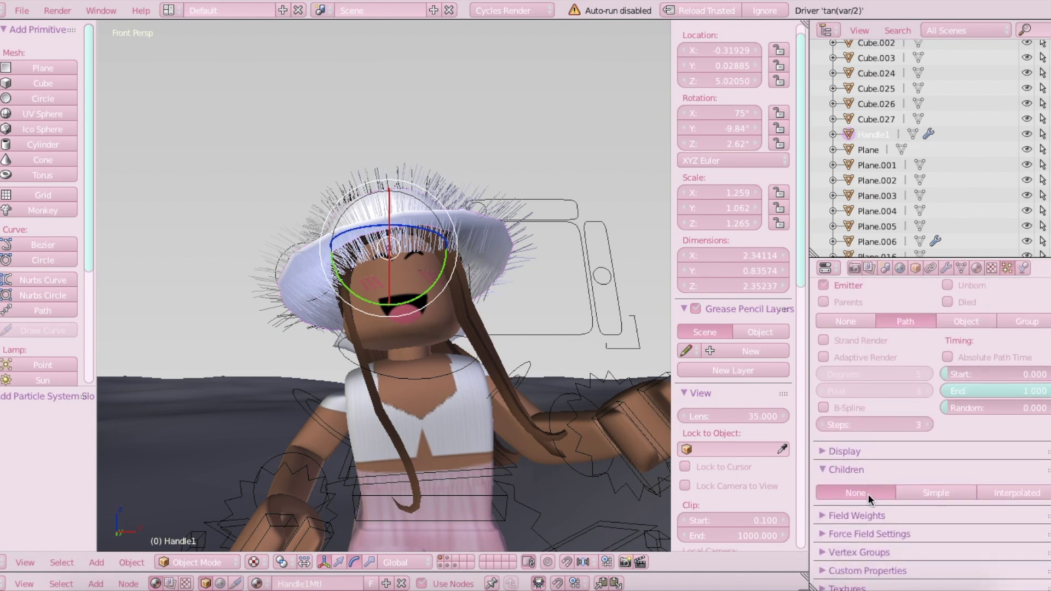
click(1007, 487)
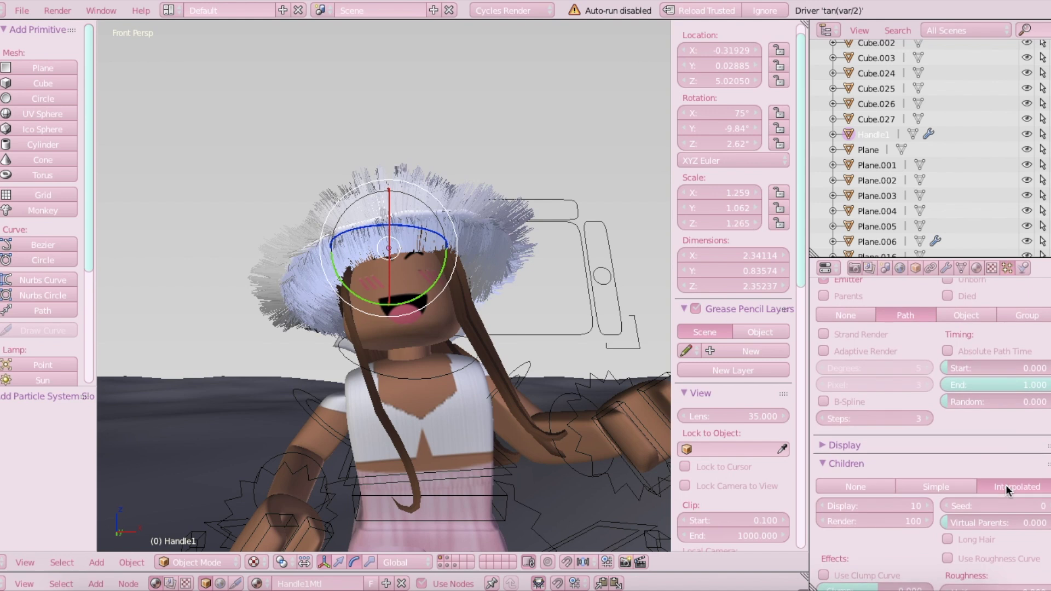
scroll(1006, 485, down, 1)
click(958, 453)
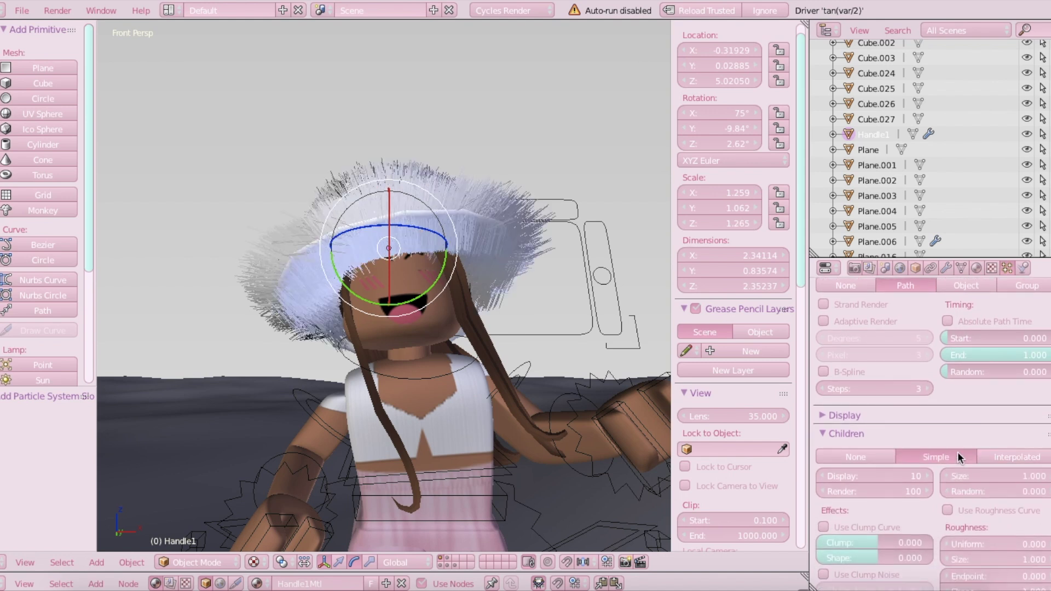
click(1011, 459)
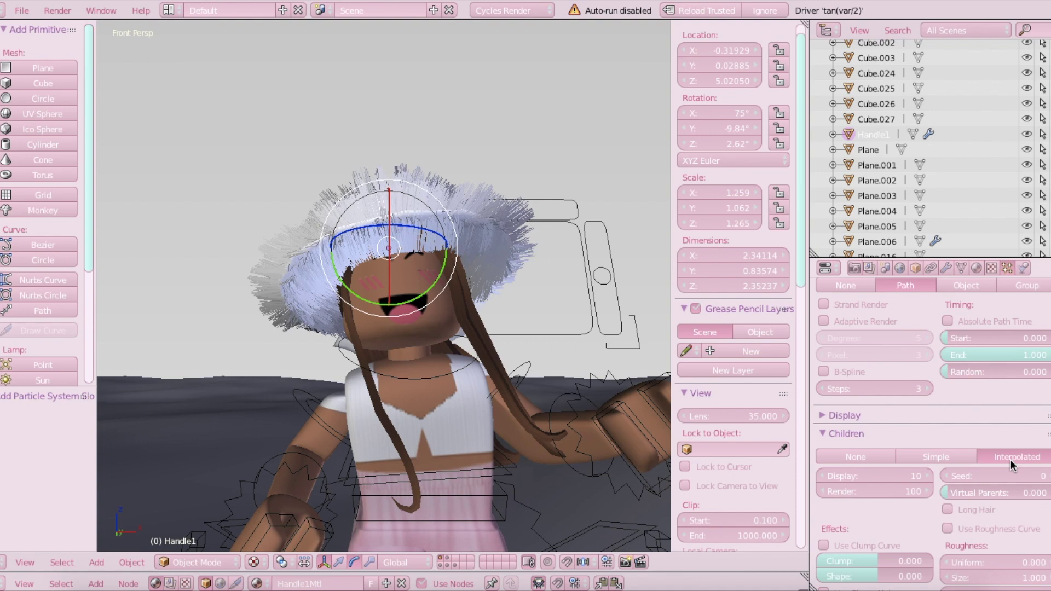
- Try the Curl, Radial, Wave, Braid and Spiral kink types on the hat's child hairs
scroll(1011, 459, down, 2)
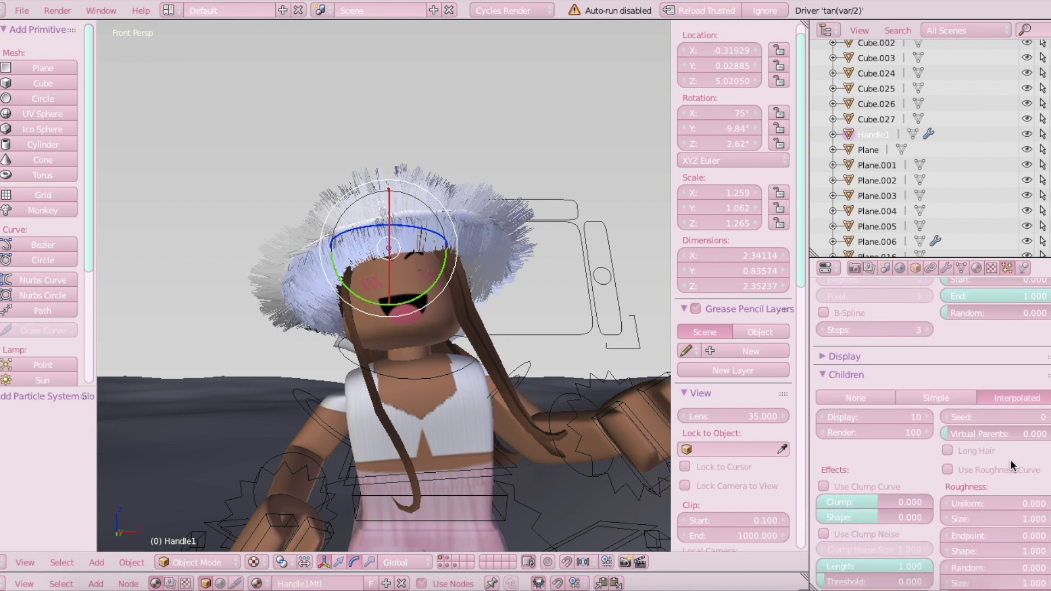
scroll(1010, 459, down, 4)
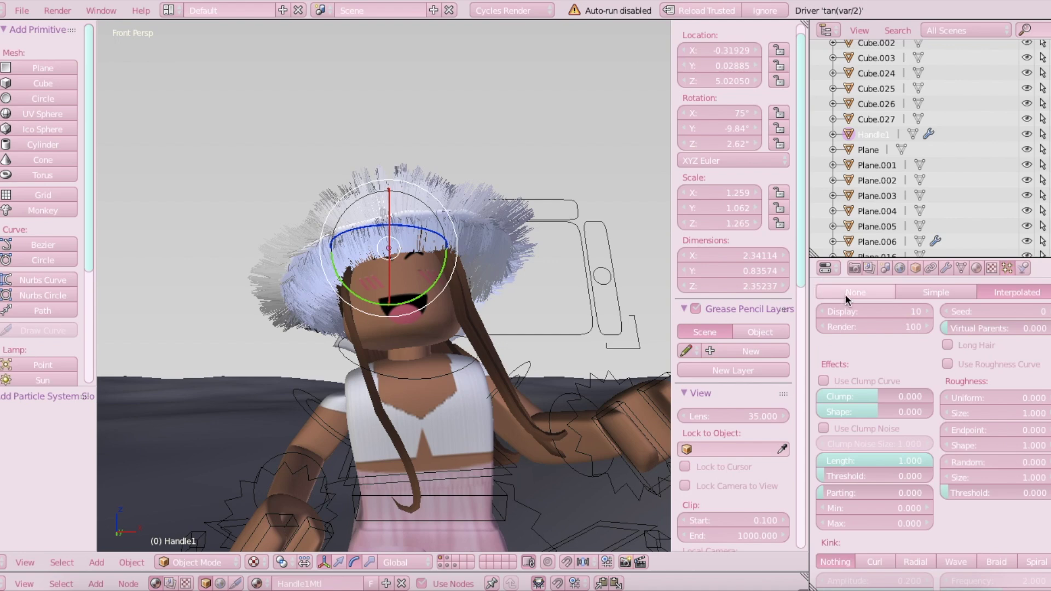
scroll(982, 321, down, 6)
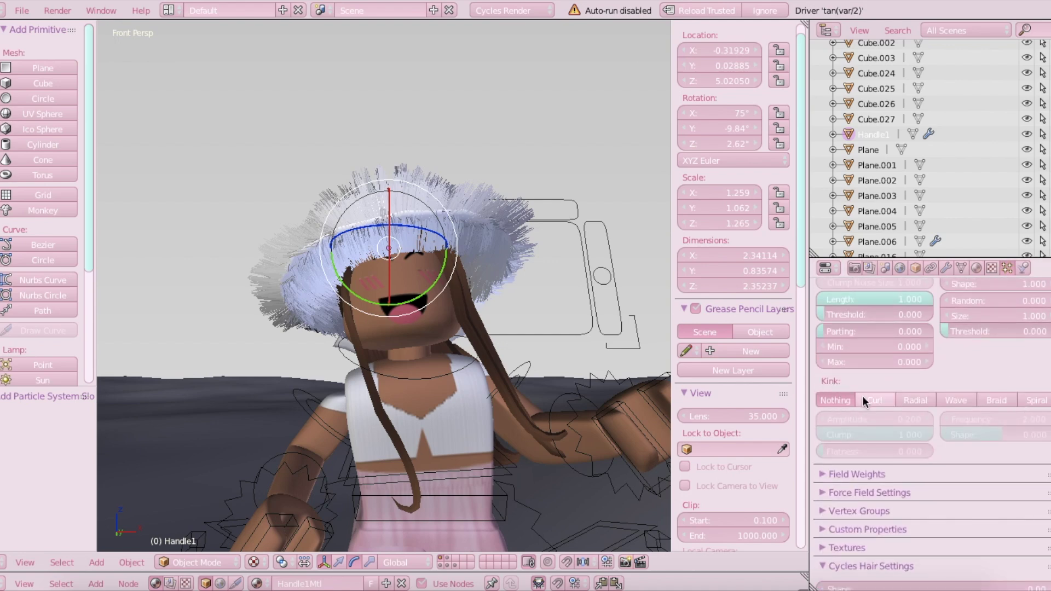
key(shift+f)
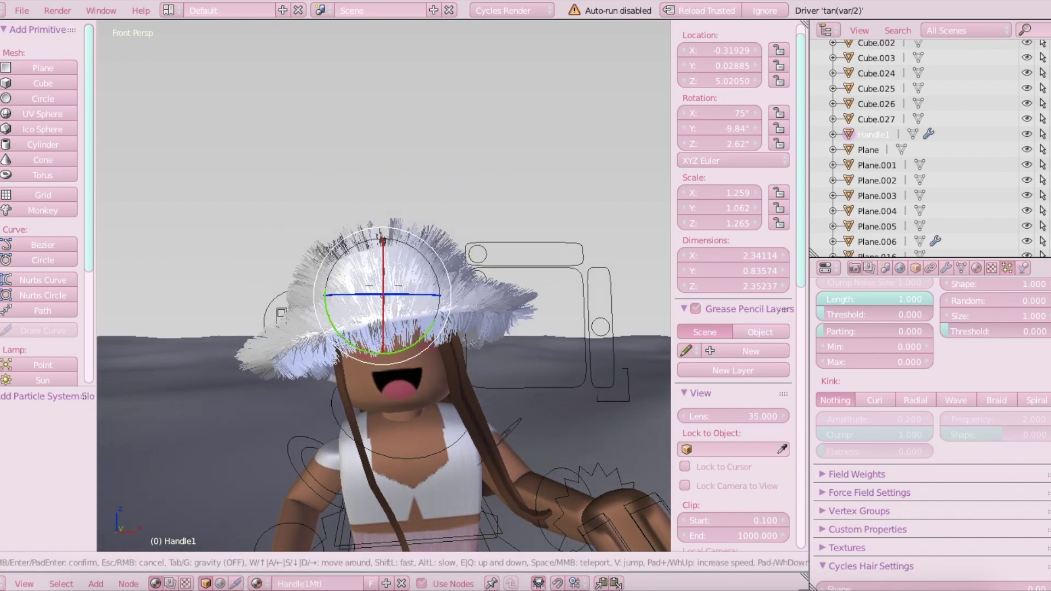
click(383, 285)
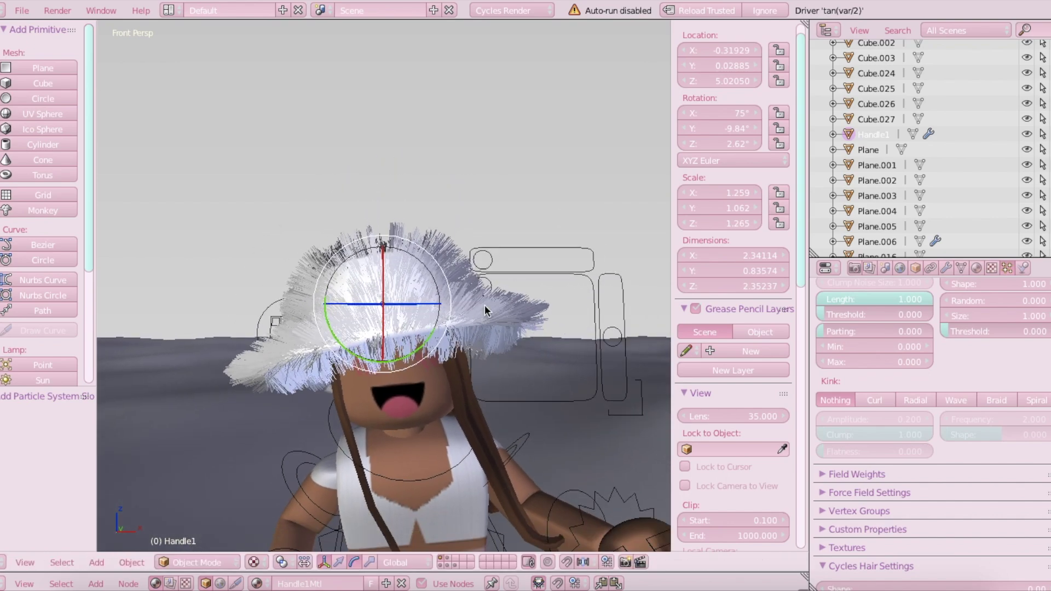
click(877, 405)
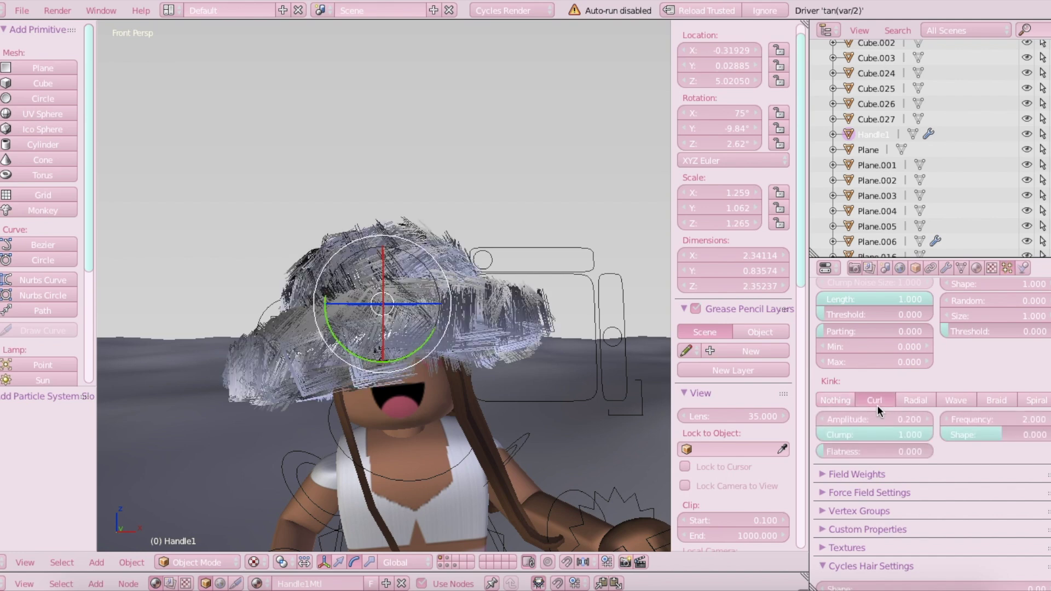
click(927, 406)
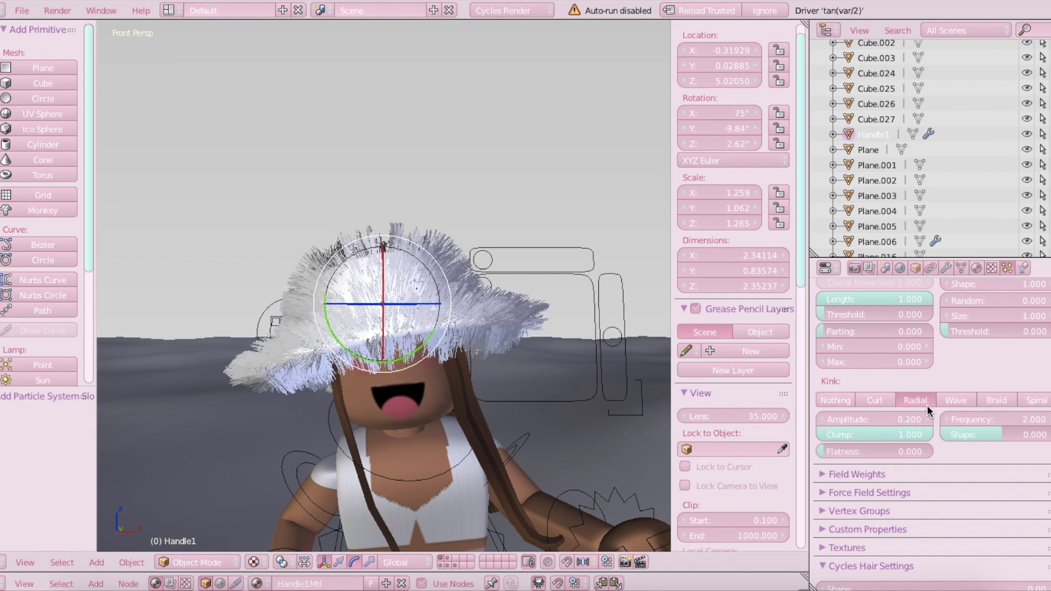
click(965, 400)
click(997, 399)
click(1034, 402)
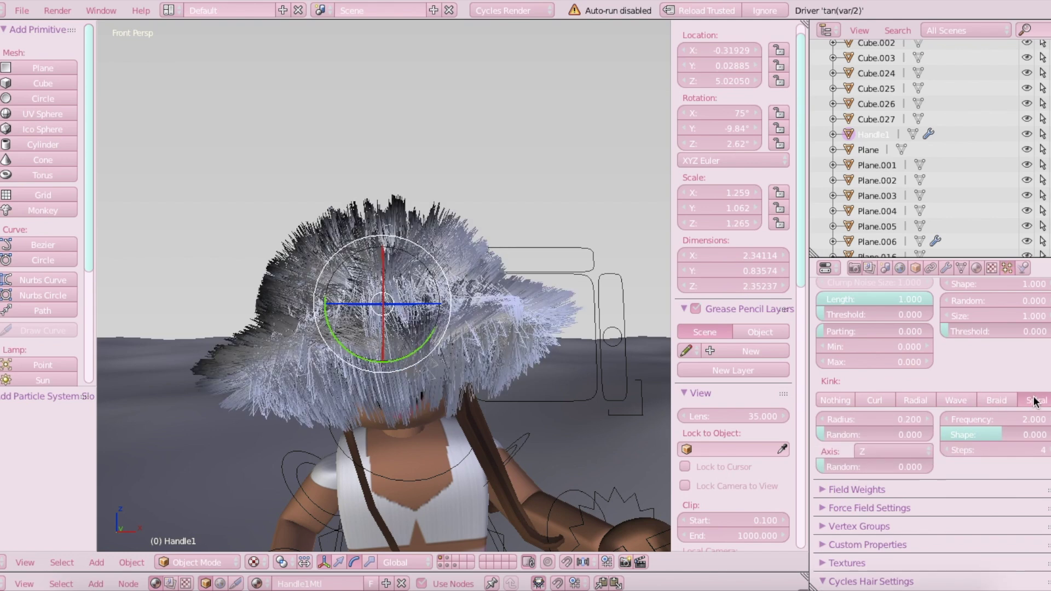
key(shift+f)
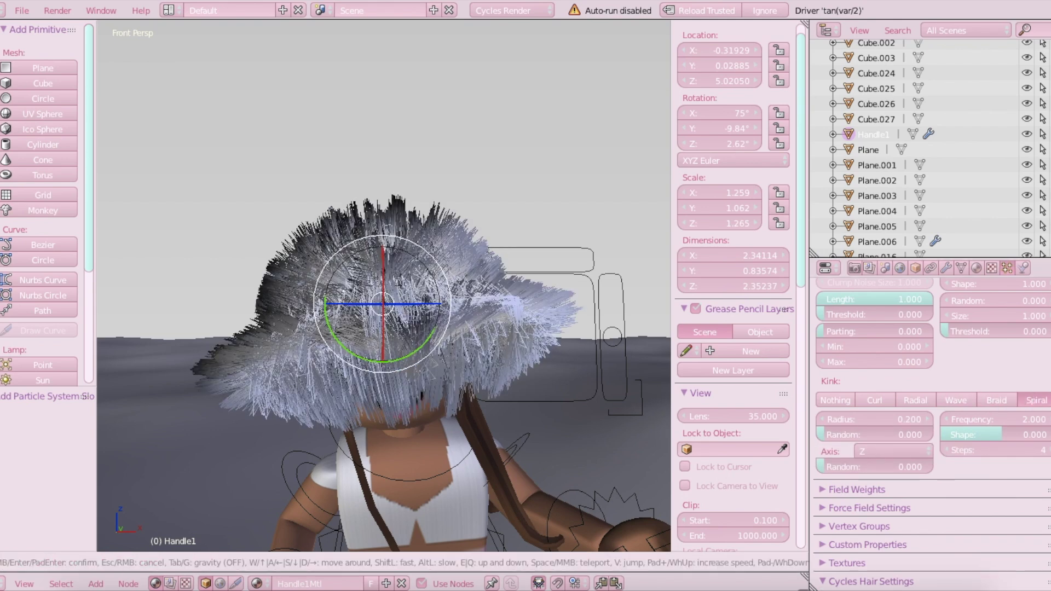
key(q)
click(572, 343)
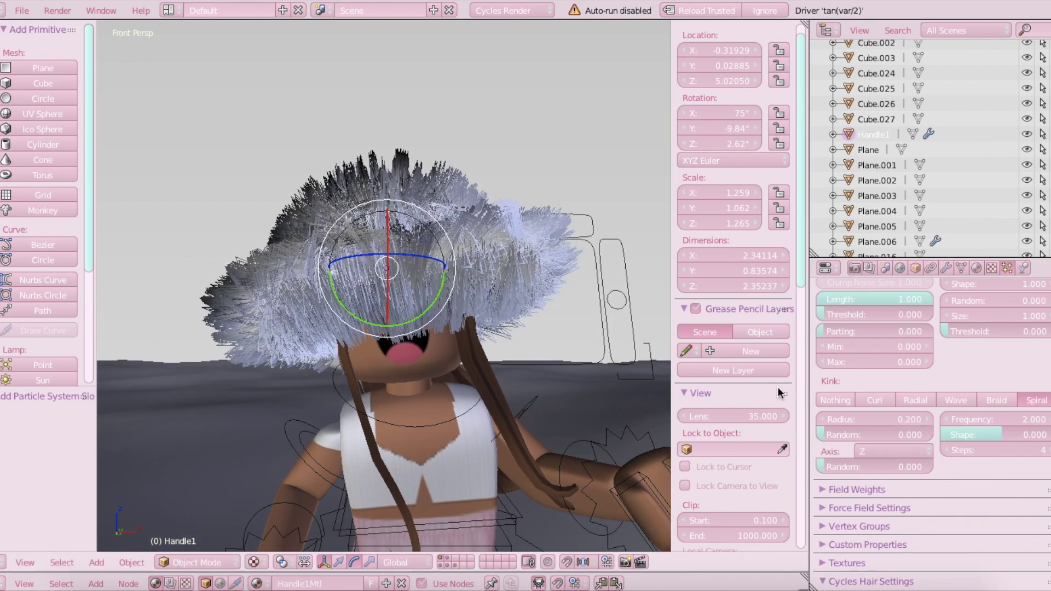
- Try the Wave kink on the hat's hair and inspect it from above and the side
click(882, 401)
click(953, 400)
key(shift+f)
key(e)
key(a)
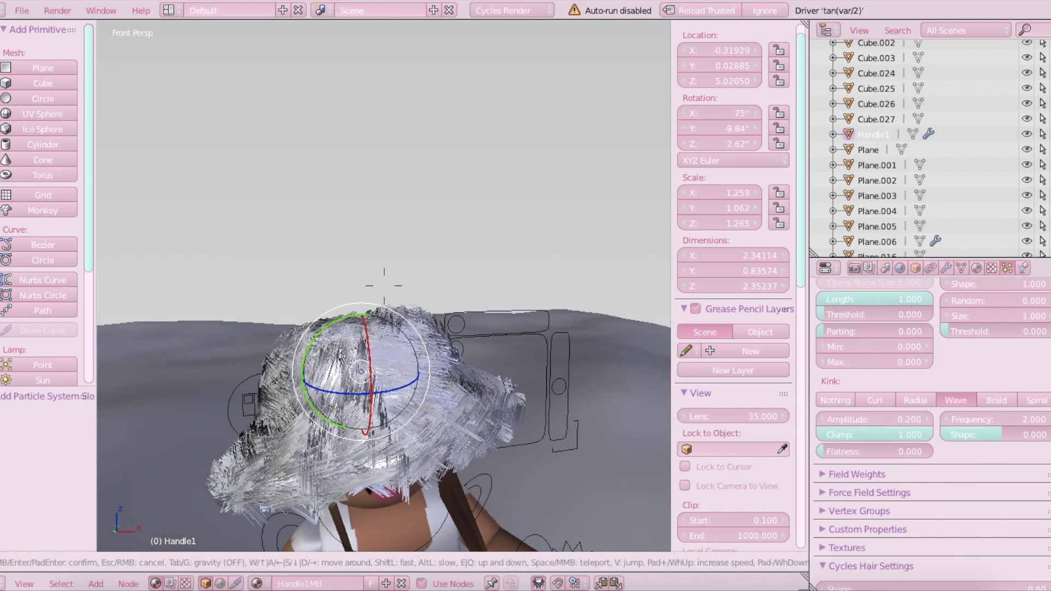
click(384, 286)
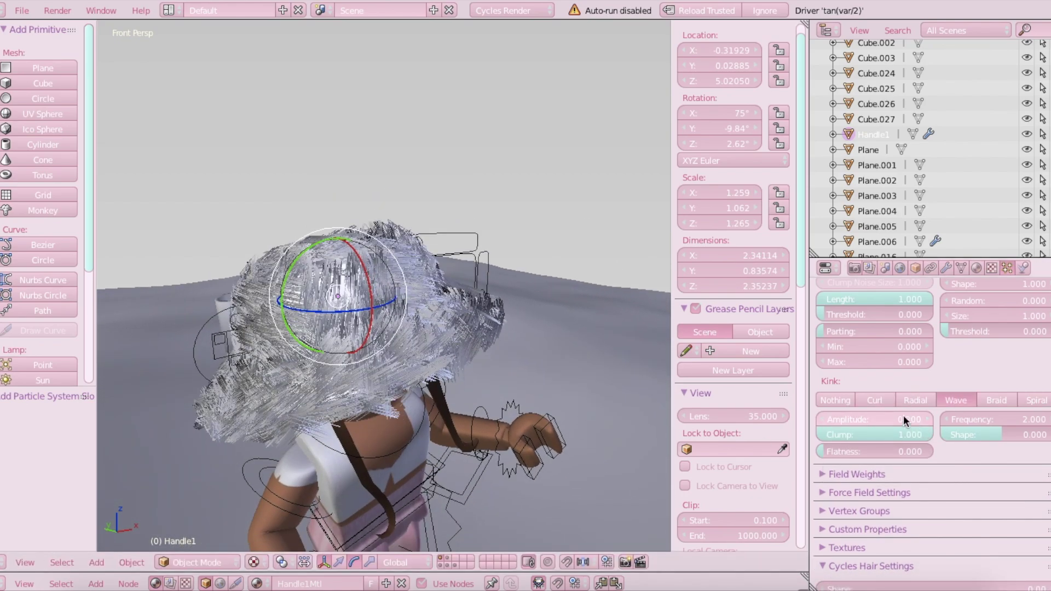
- Set the kink of the hat's child hairs to Curl with a flatness of 0.292
click(881, 399)
key(shift+f)
key(q)
key(d)
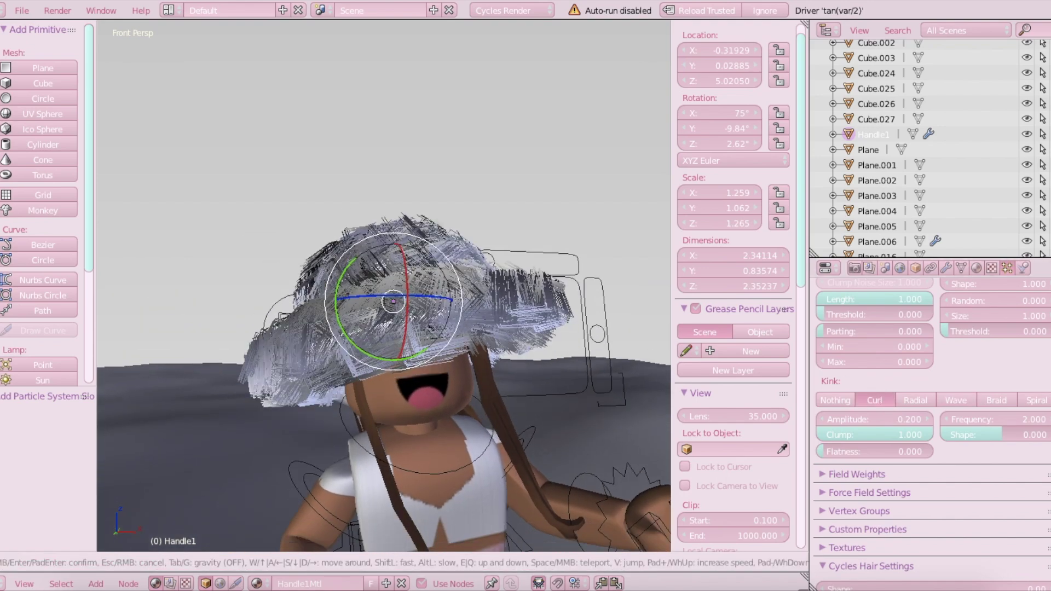
key(s)
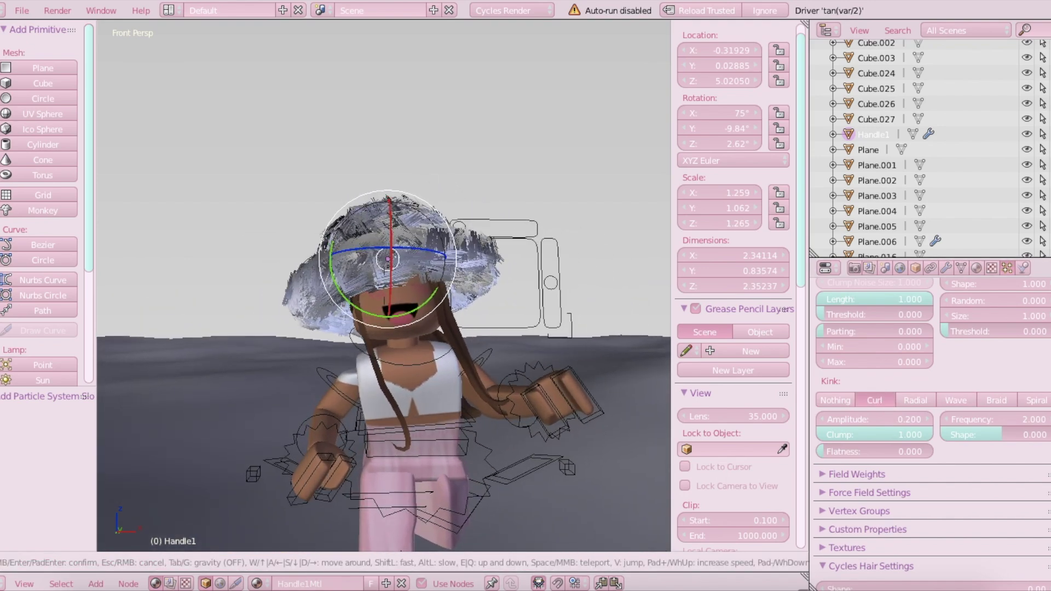
key(Return)
drag(833, 452, 855, 449)
scroll(997, 389, up, 3)
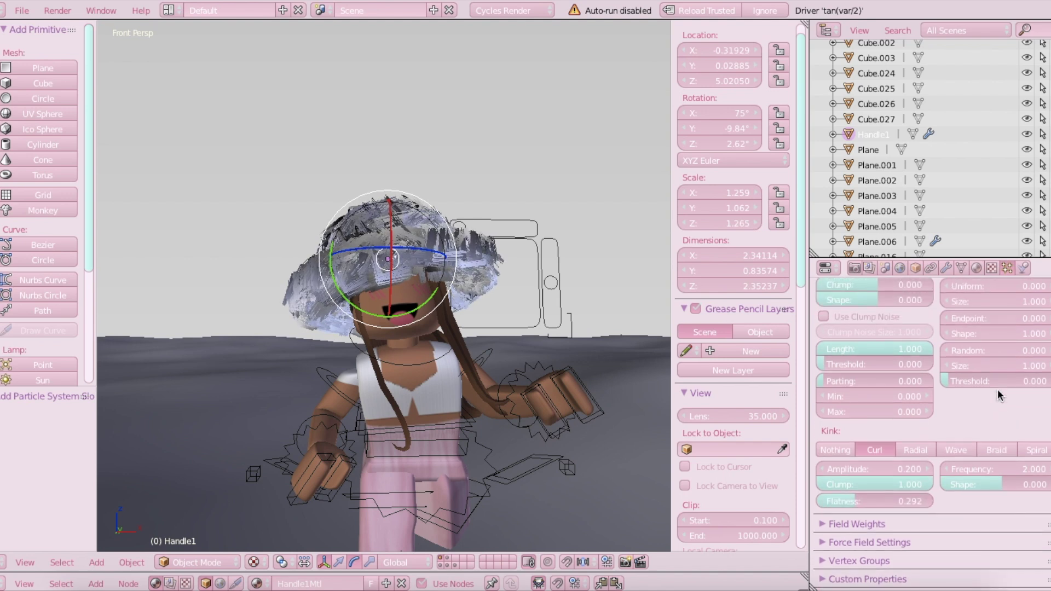
mouse_move(899, 346)
mouse_down()
mouse_move(858, 347)
mouse_move(901, 347)
mouse_up()
- Shorten the hat's hair length to 0.090 in the emission settings
scroll(1000, 349, up, 15)
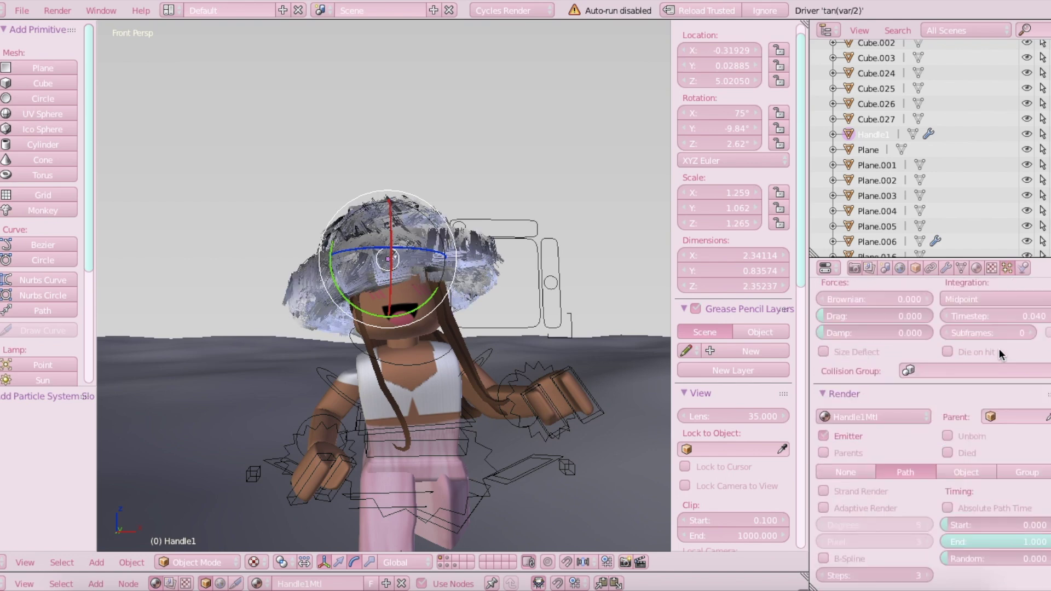
scroll(1006, 380, down, 1)
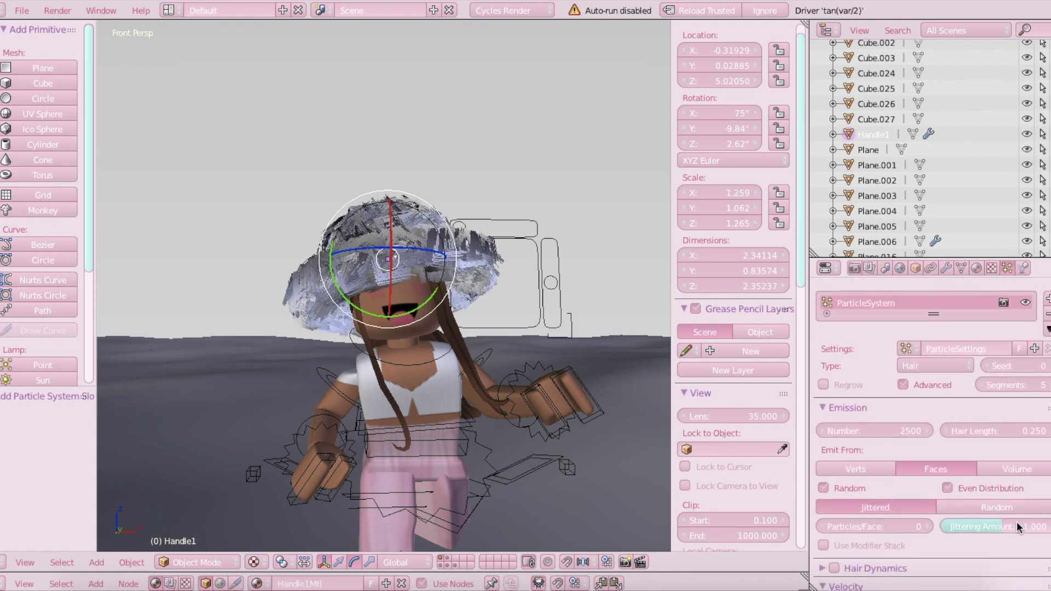
scroll(1005, 482, up, 1)
scroll(1004, 482, down, 1)
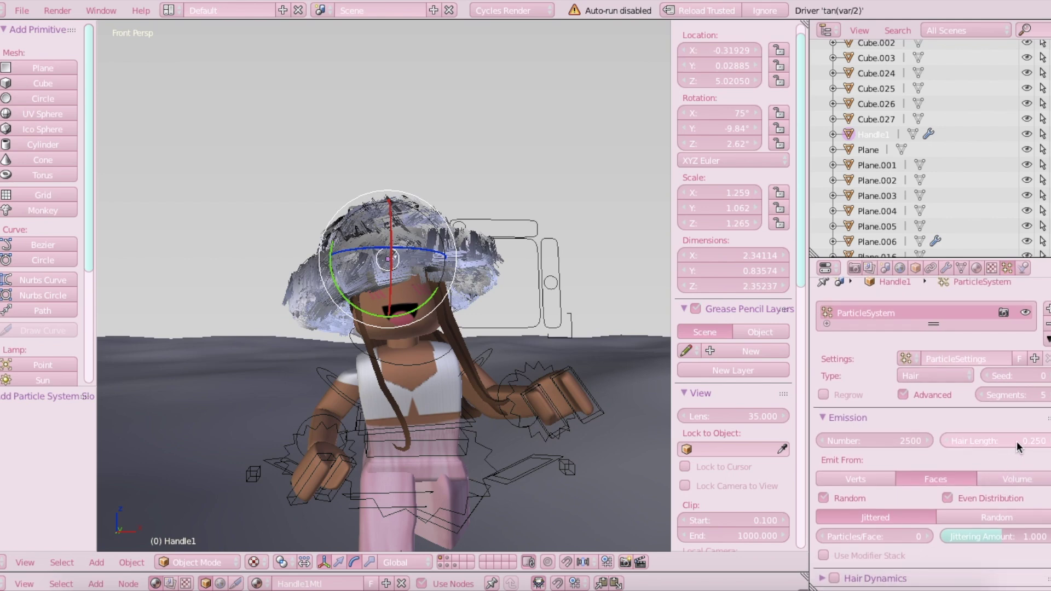
drag(1016, 441, 986, 441)
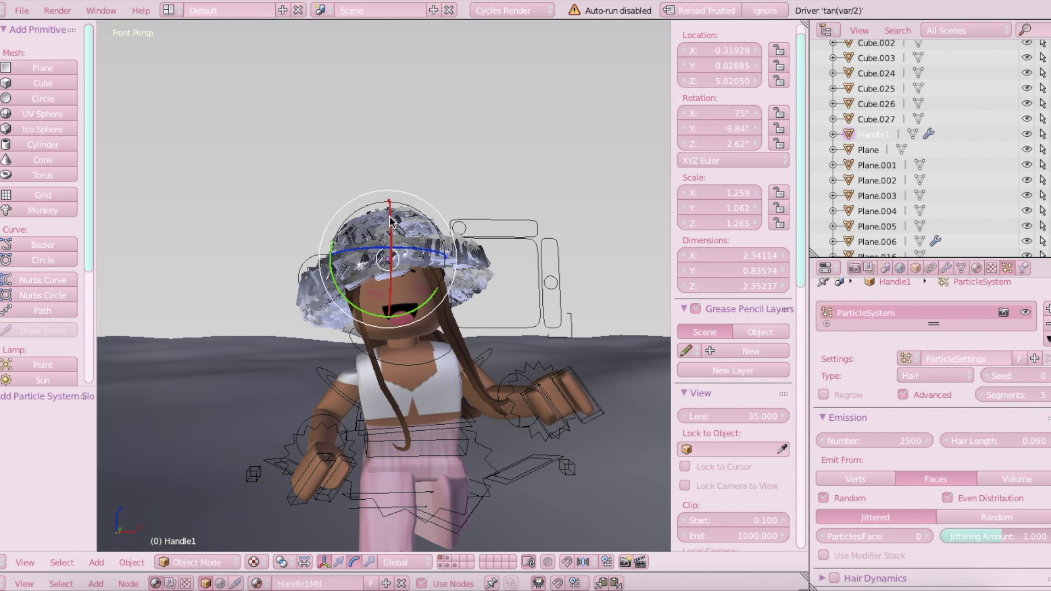
- Rotate the hat -7.98° about the X axis and switch to the translate manipulator
drag(392, 220, 383, 201)
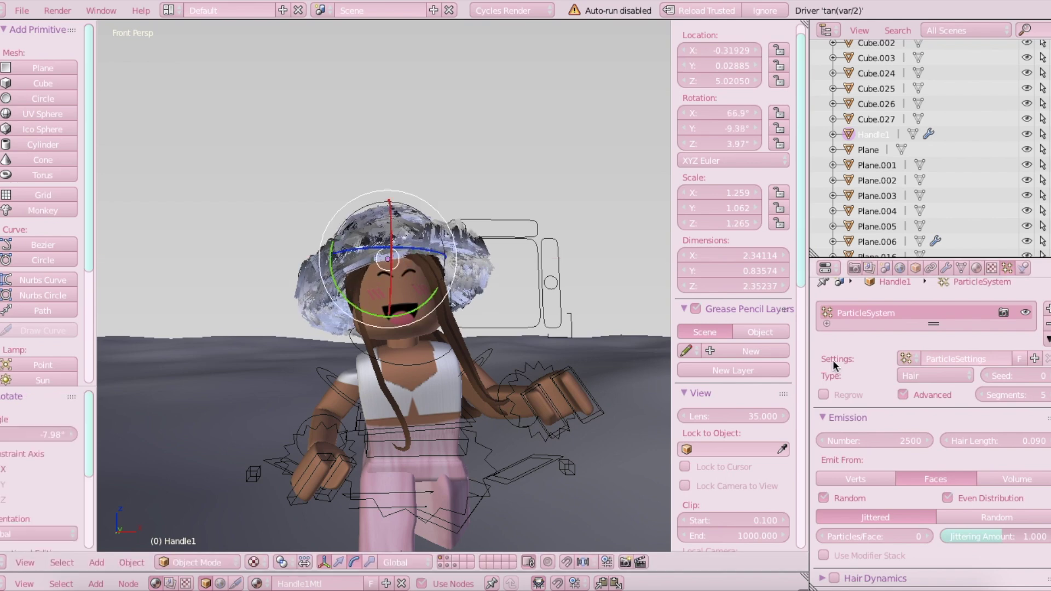
scroll(994, 333, down, 15)
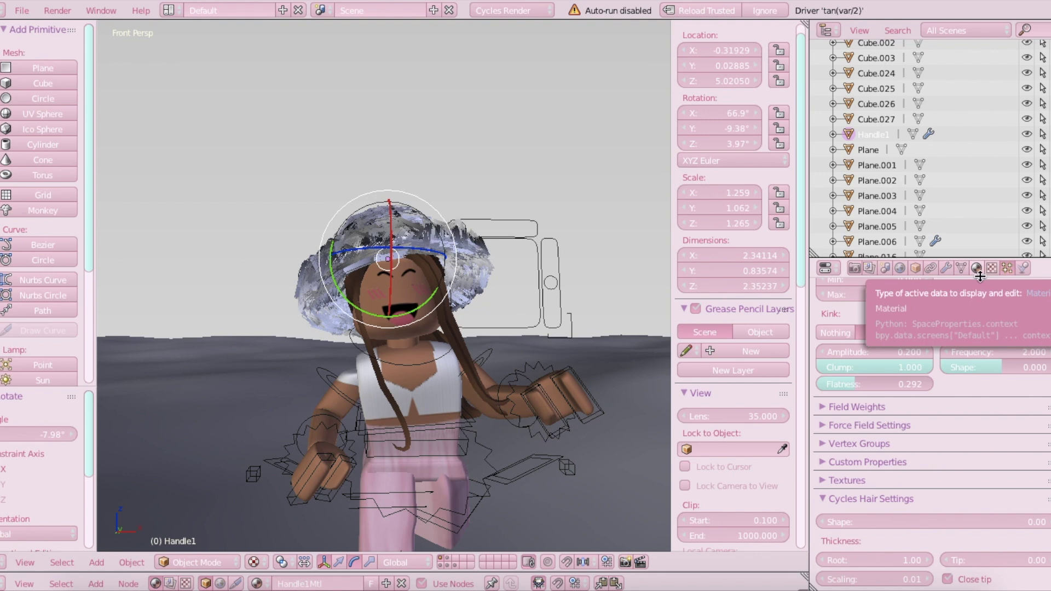
click(324, 562)
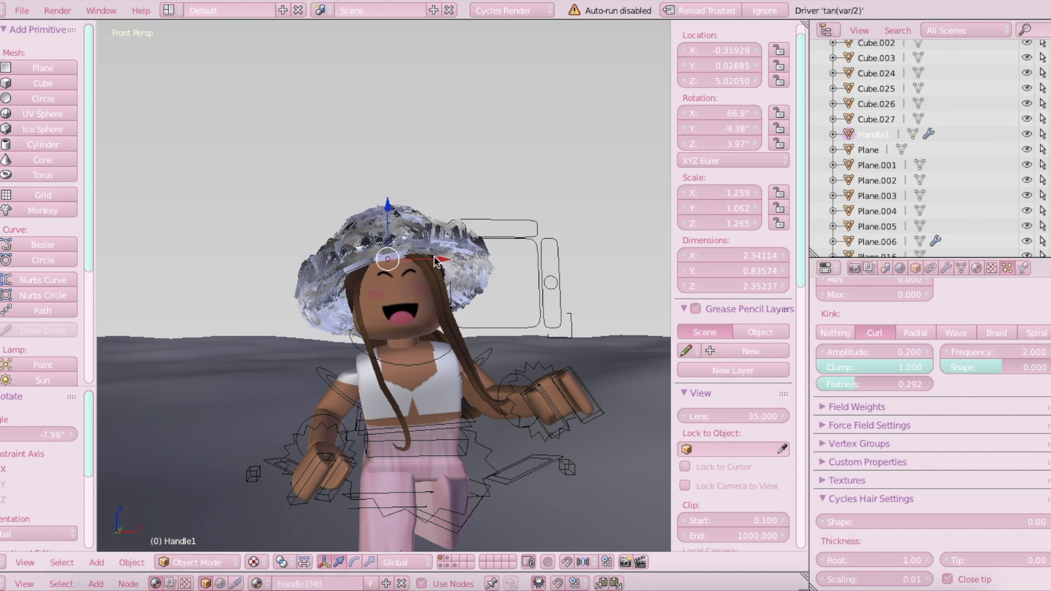
- Move the hat 0.022 along X and replace its material with a new light pink Diffuse BSDF material
drag(443, 258, 435, 257)
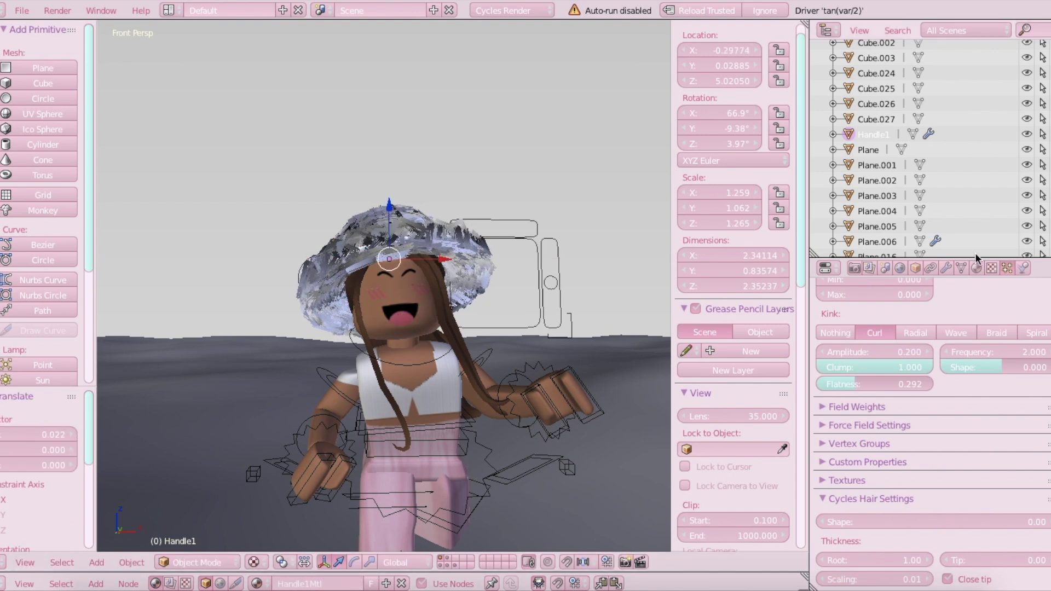
click(977, 267)
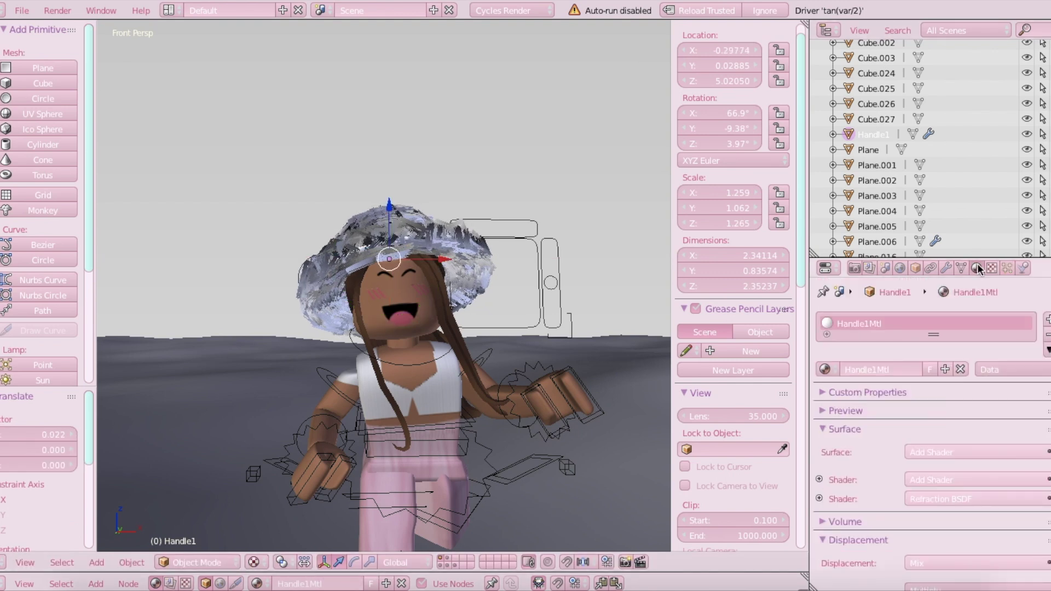
click(961, 368)
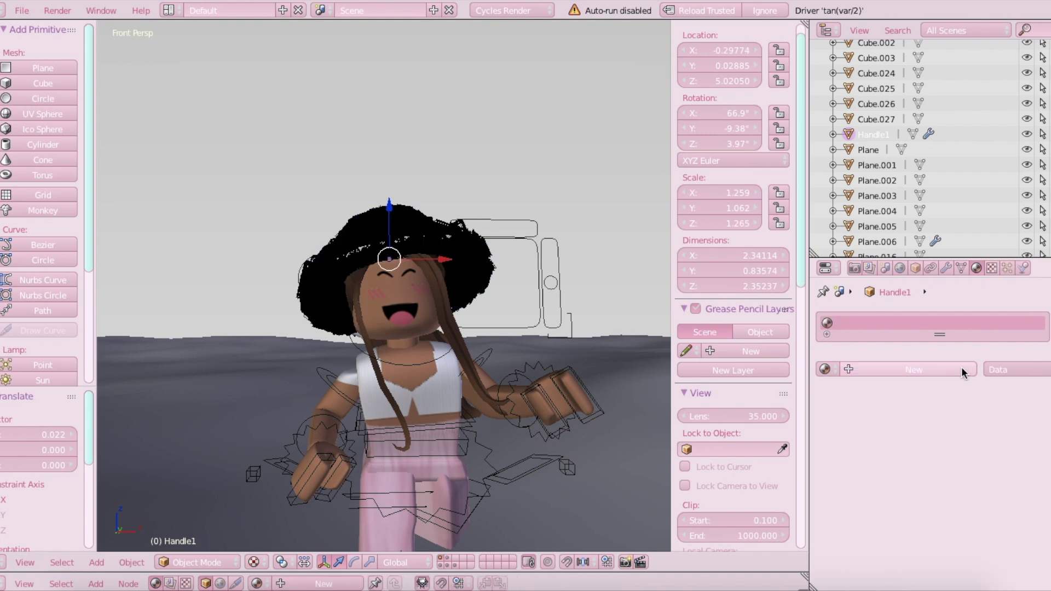
click(888, 364)
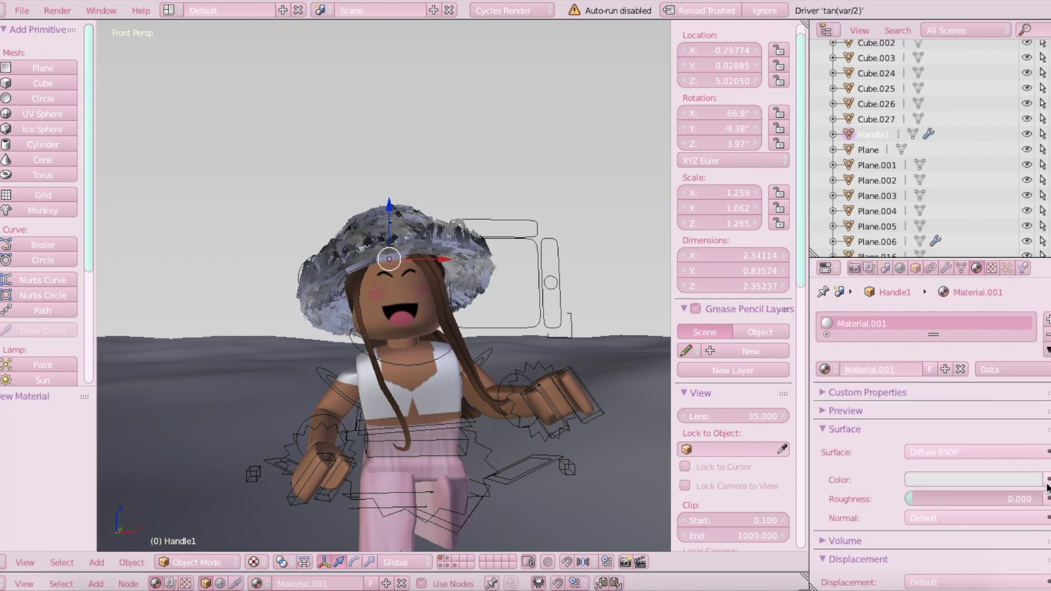
click(1015, 480)
scroll(981, 291, up, 3)
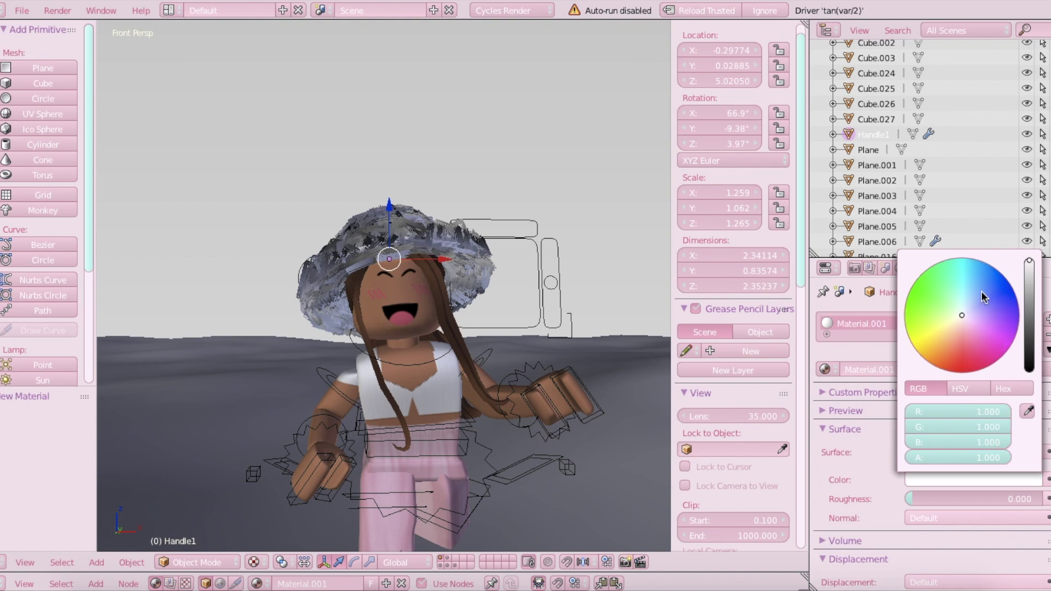
drag(962, 314, 969, 323)
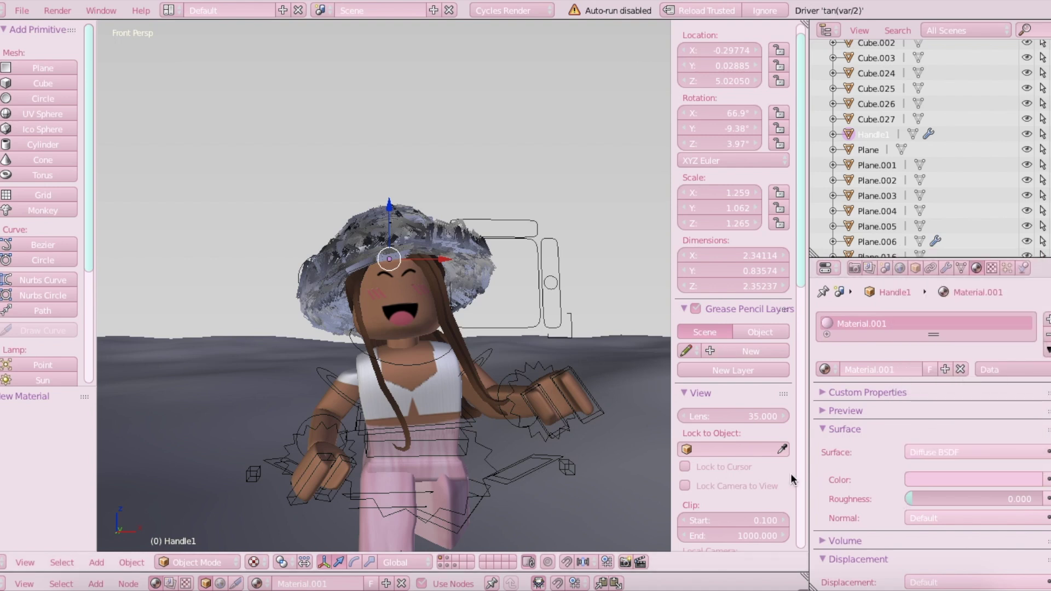
- Add a camera, look through it and fly it back and up until the whole character is in view
key(shift+a)
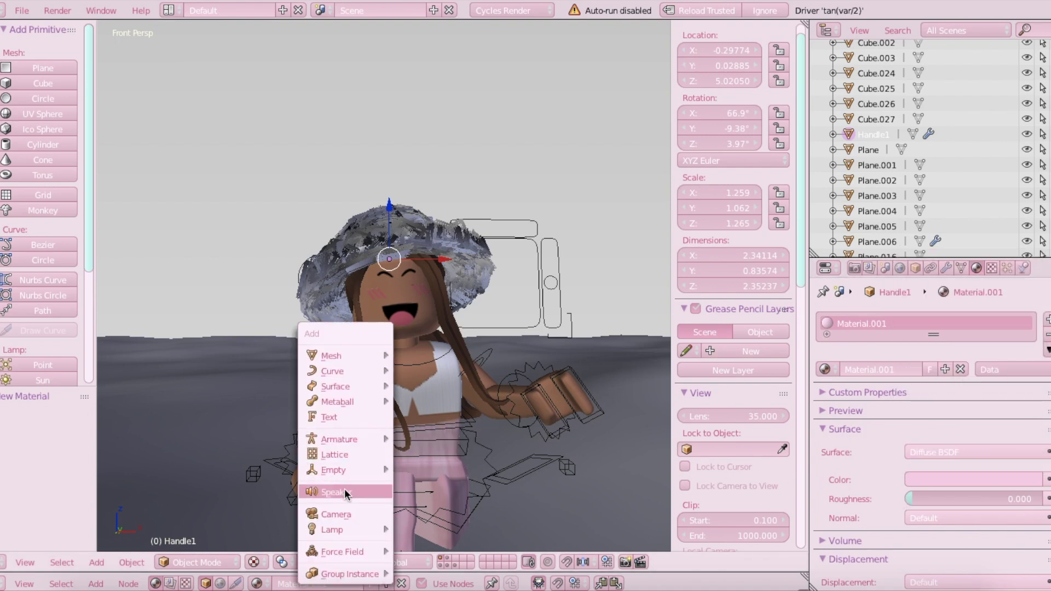
click(335, 513)
key(KP_0)
key(shift+f)
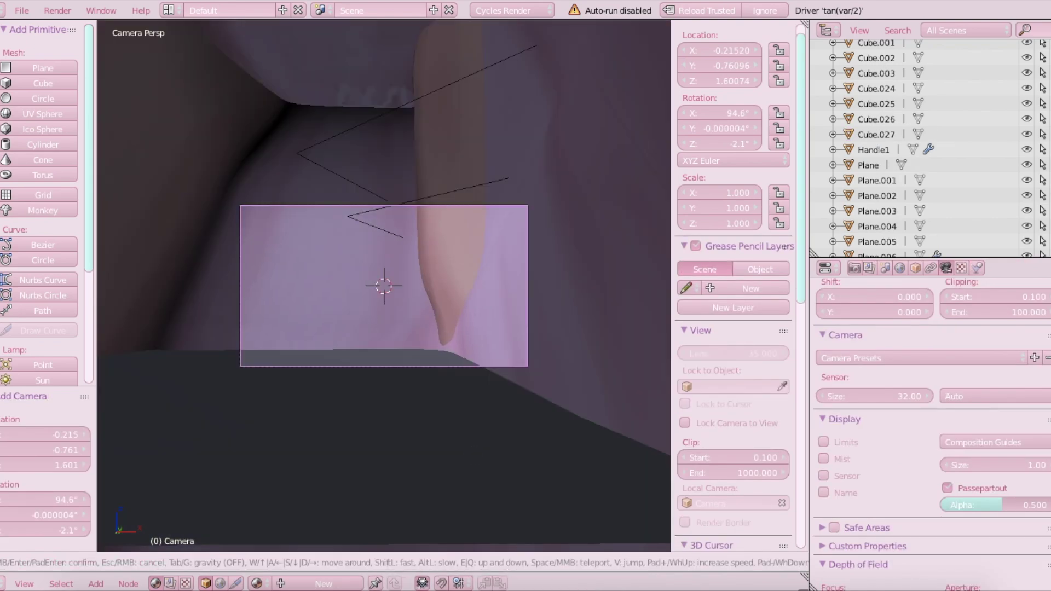
key(s)
key(e)
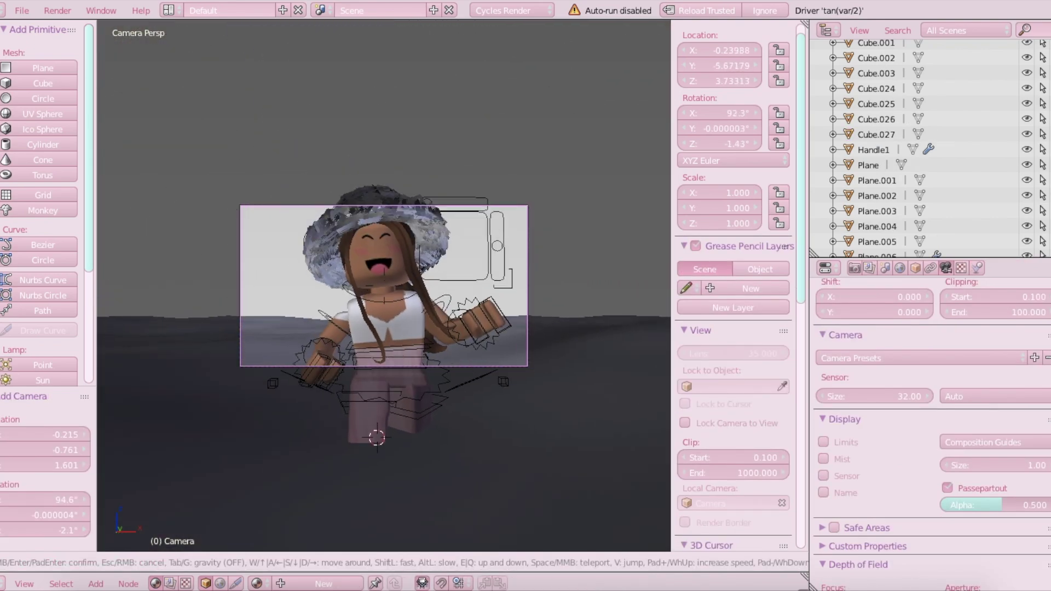
key(s)
key(e)
click(384, 286)
- Scale the bucket hat by a factor of 0.810 and move it -0.019 along X
right_click(385, 251)
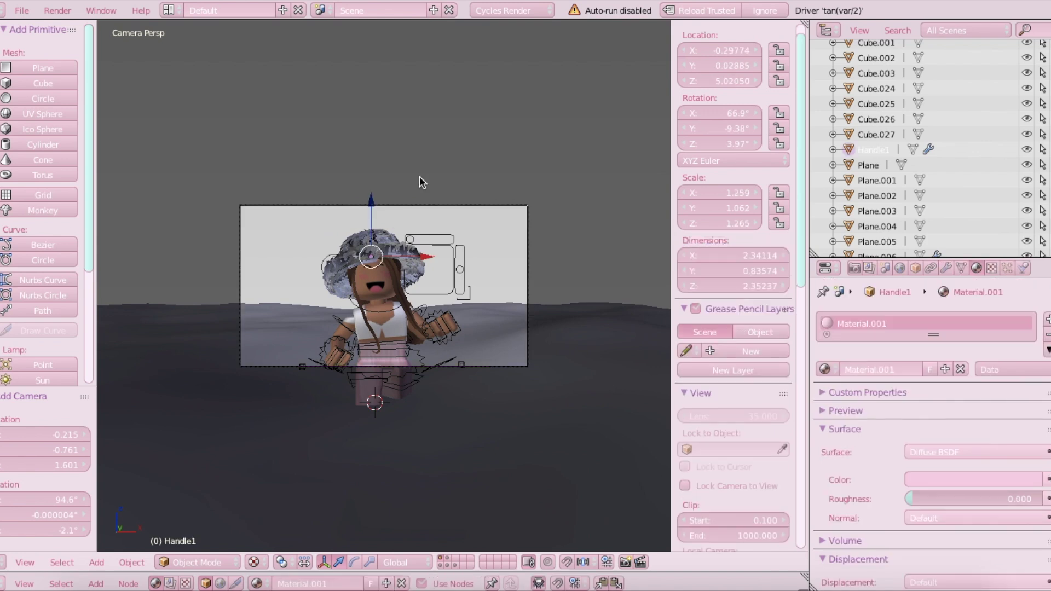
key(s)
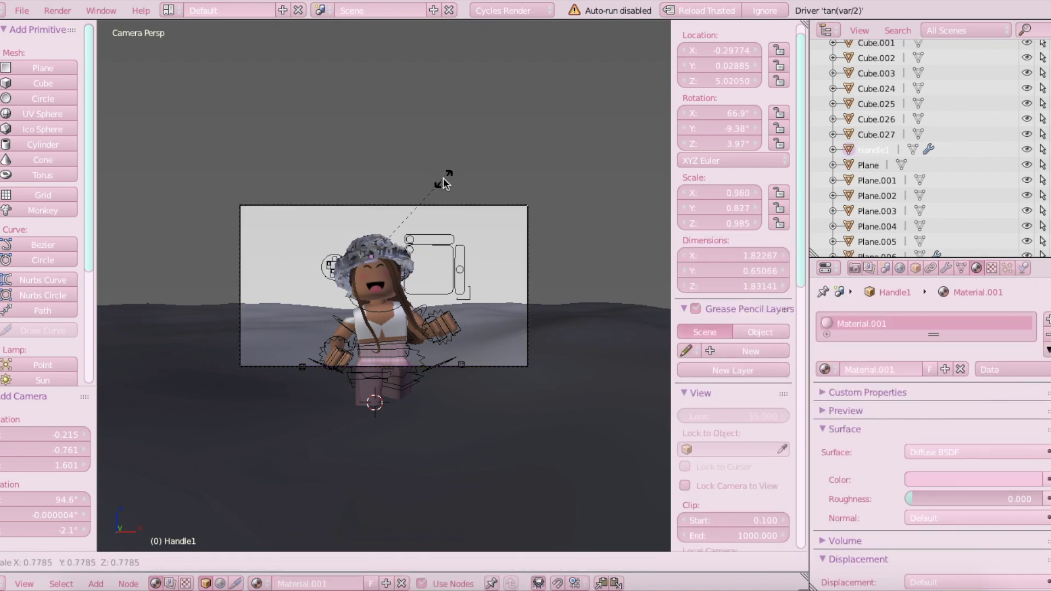
click(448, 192)
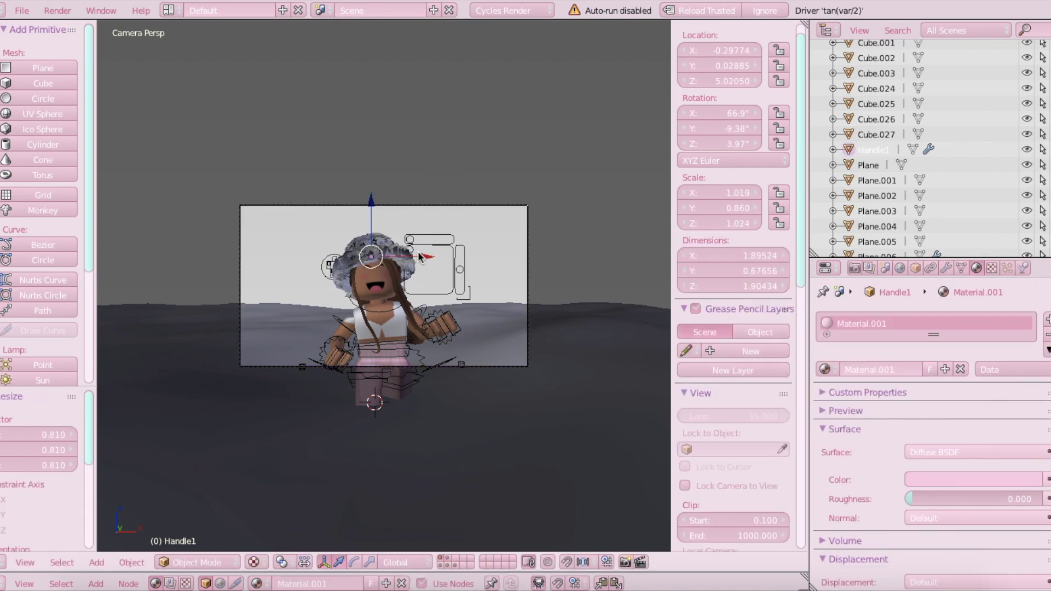
drag(420, 253, 419, 251)
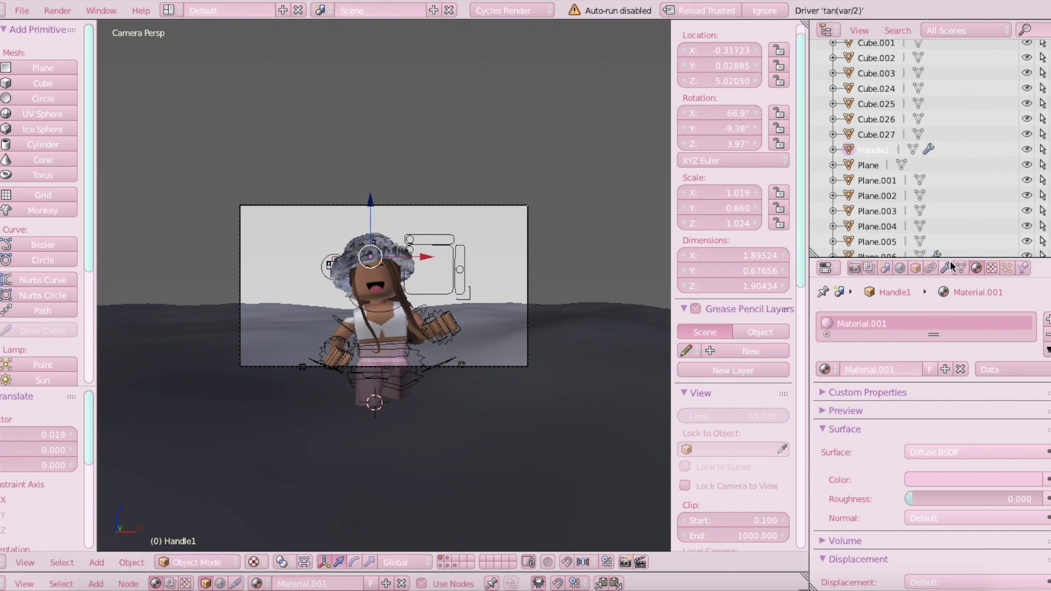
- Set the render resolution to 1080 by 1080 px and fly the camera closer to the character
click(855, 268)
click(880, 495)
text(1080)
key(Return)
key(shift+f)
key(w)
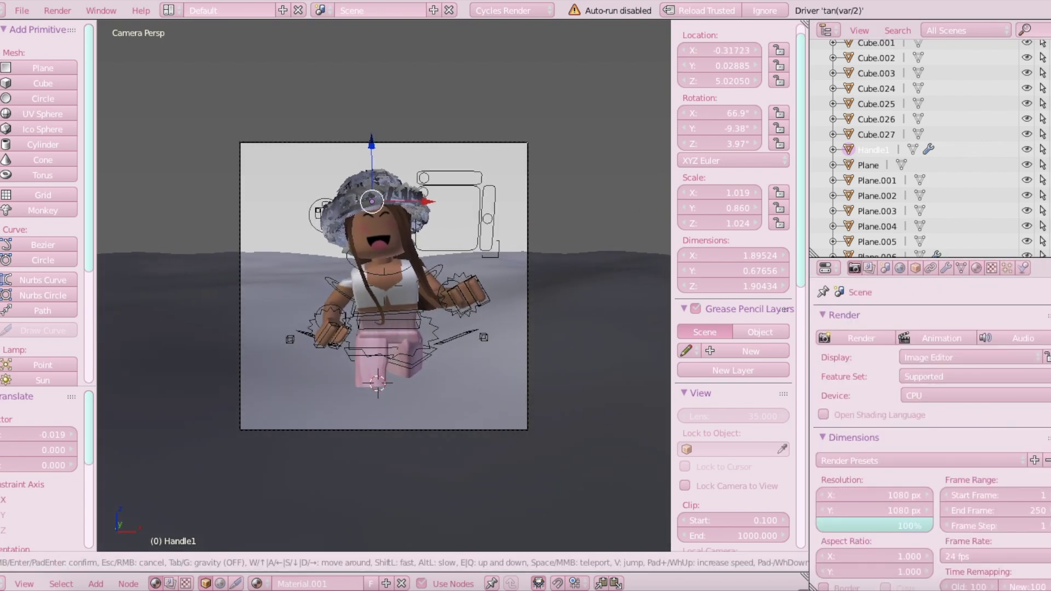
key(Return)
- Enable nodes for the world and use the kiara_1_dawn_8k environment texture as its background
click(870, 268)
click(900, 268)
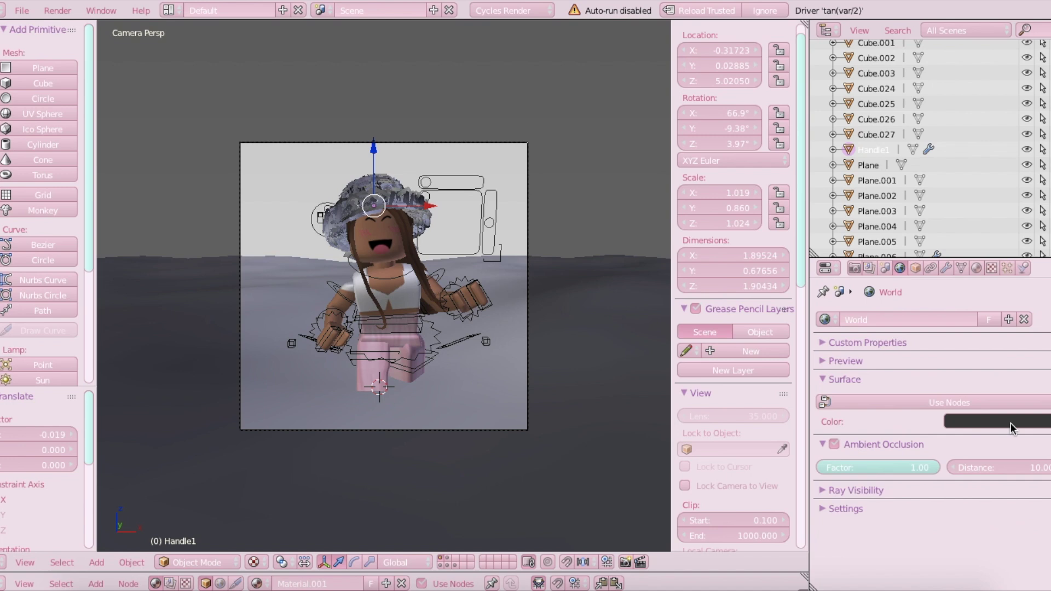
click(894, 396)
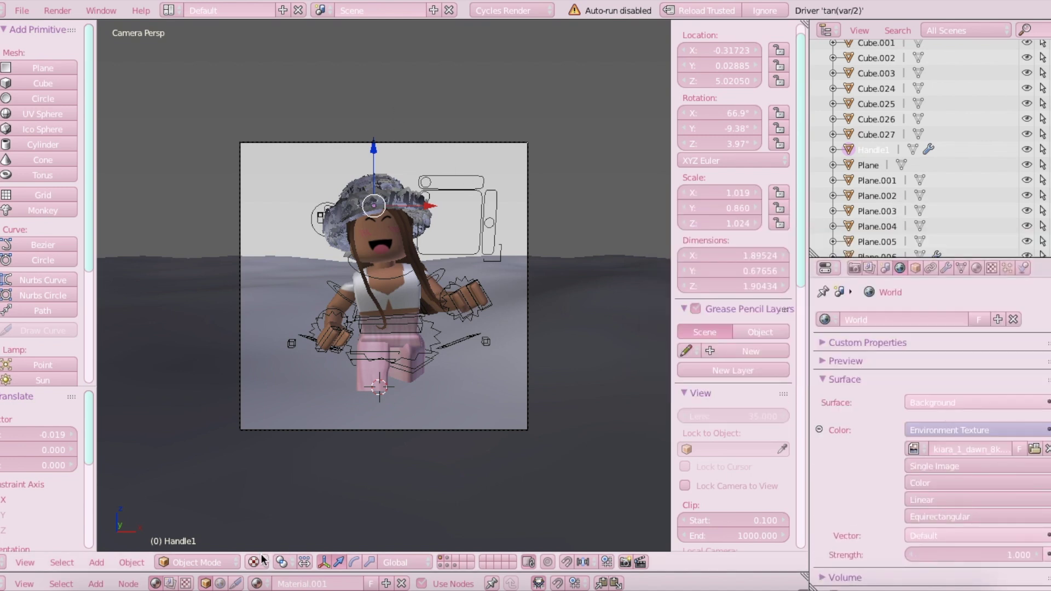
- Preview the scene with Rendered viewport shading and turn off the world's ambient occlusion
right_click(398, 510)
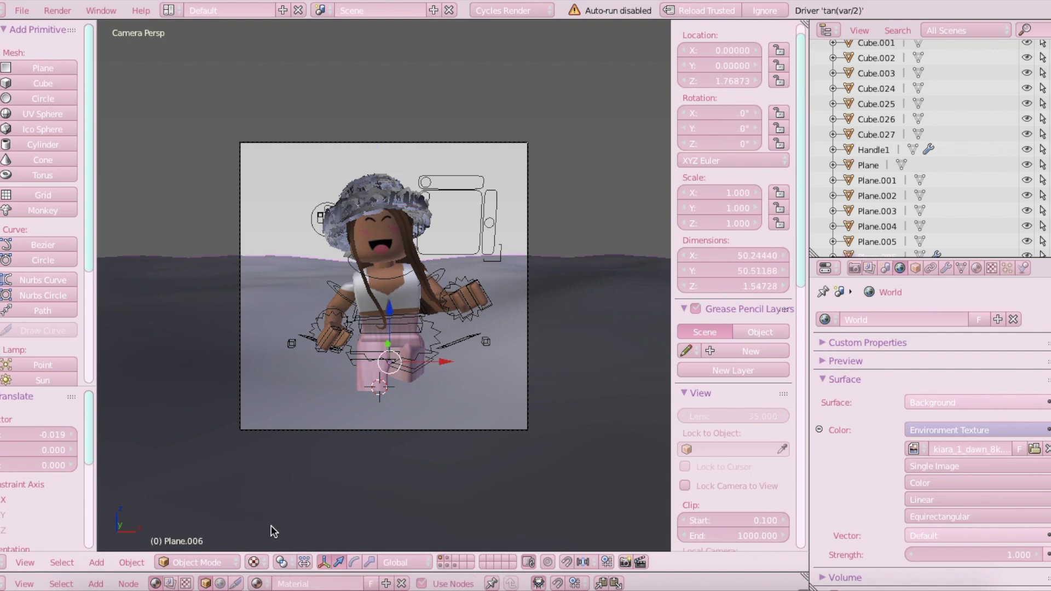
click(255, 563)
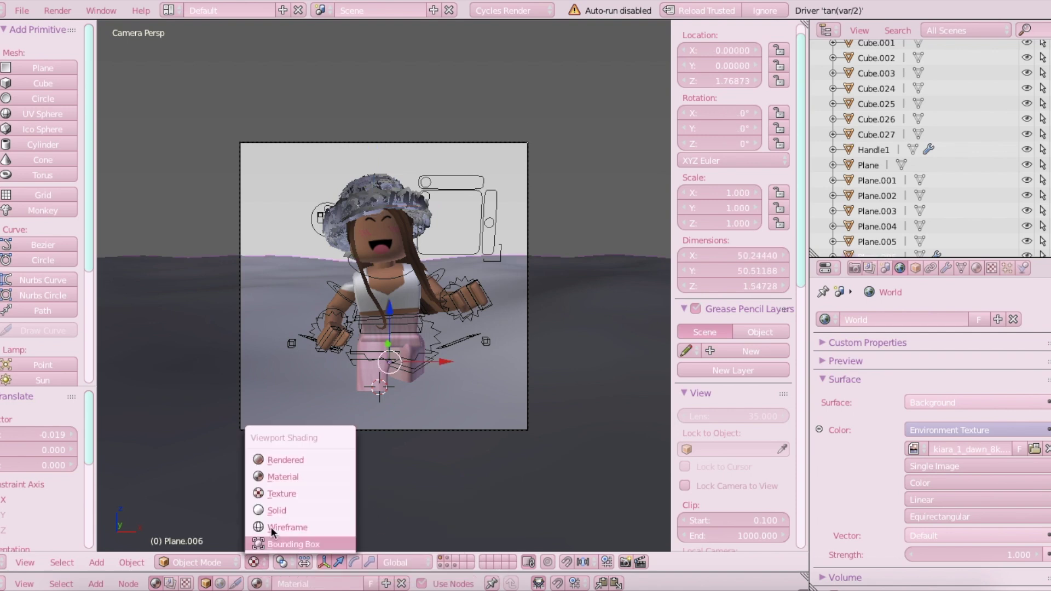
click(282, 463)
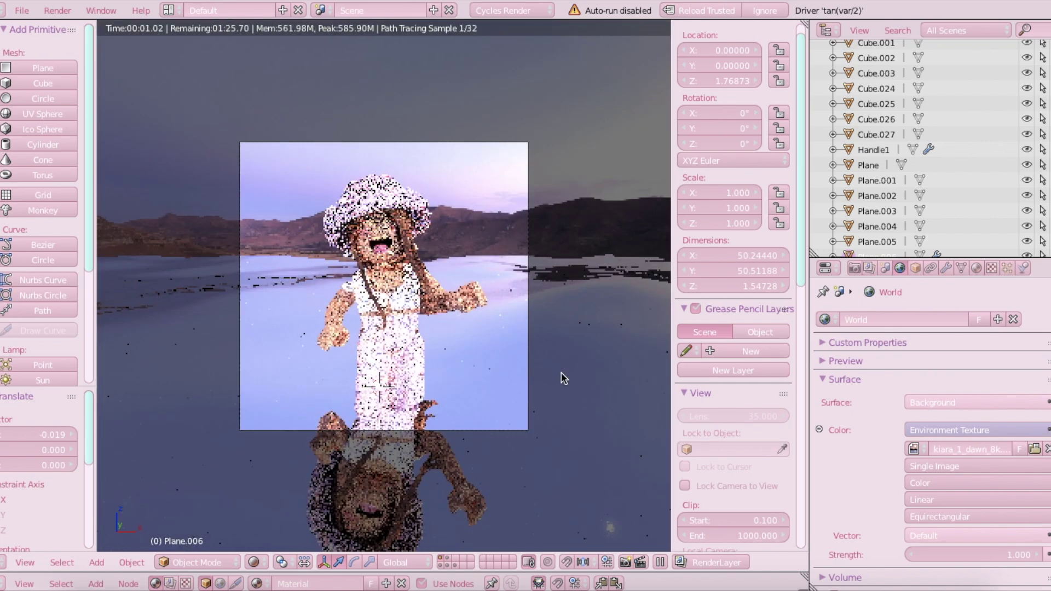
scroll(978, 456, down, 4)
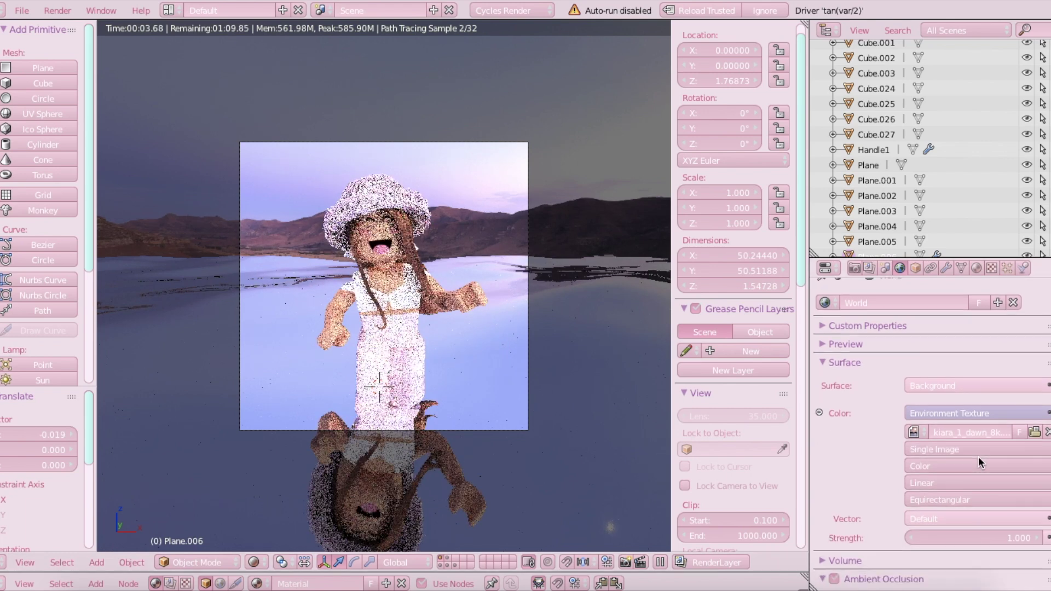
click(834, 519)
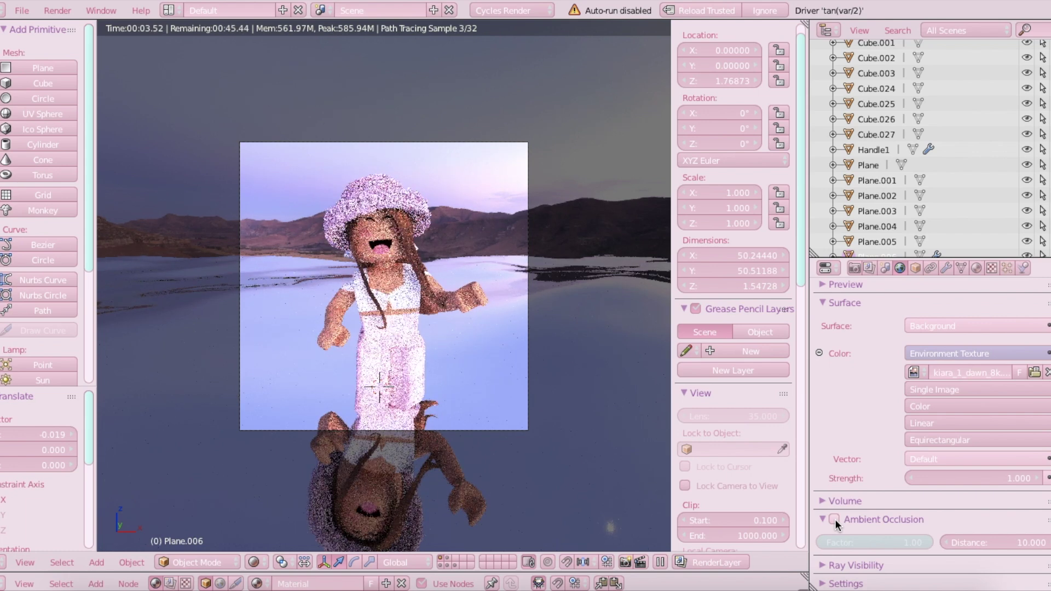
- Set the hat's child hair kink to flatness 0.000, clump 0.618 and shape -0.110, leaving the rendered viewport preview
right_click(403, 183)
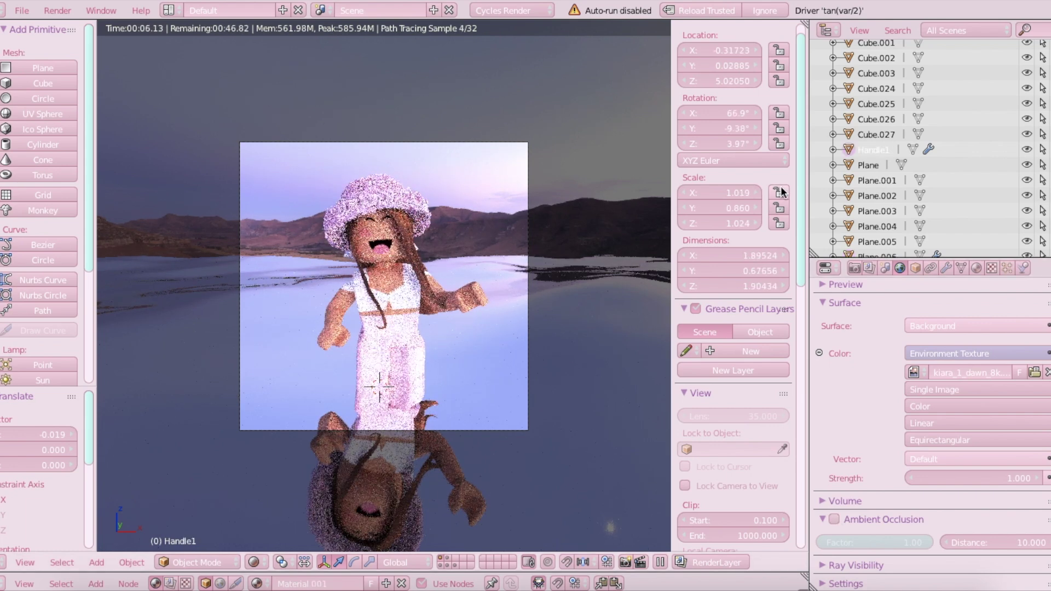
click(1008, 267)
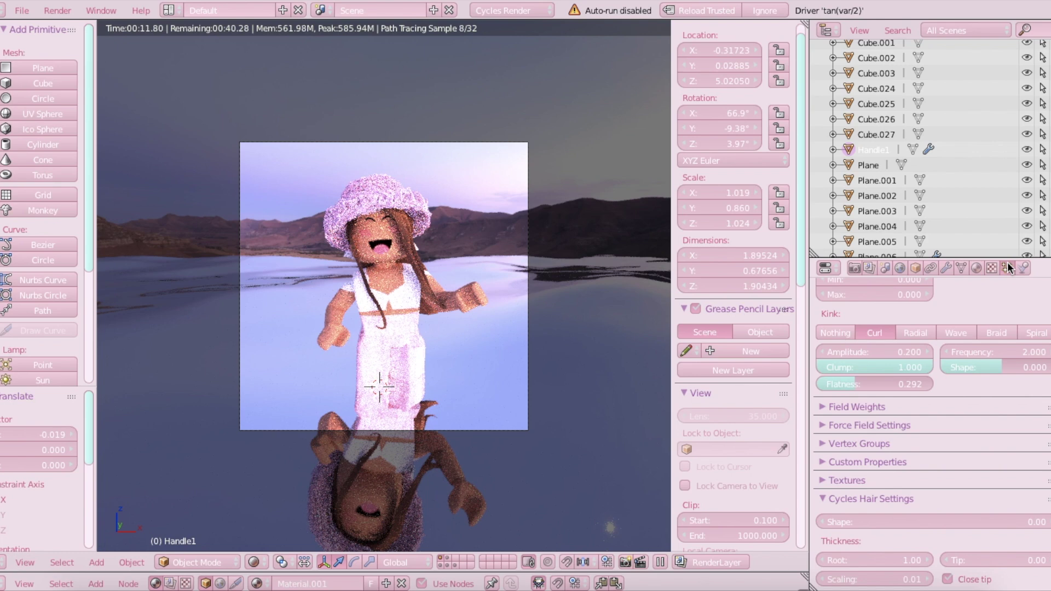
drag(855, 384, 830, 385)
click(259, 563)
click(279, 484)
drag(984, 367, 969, 366)
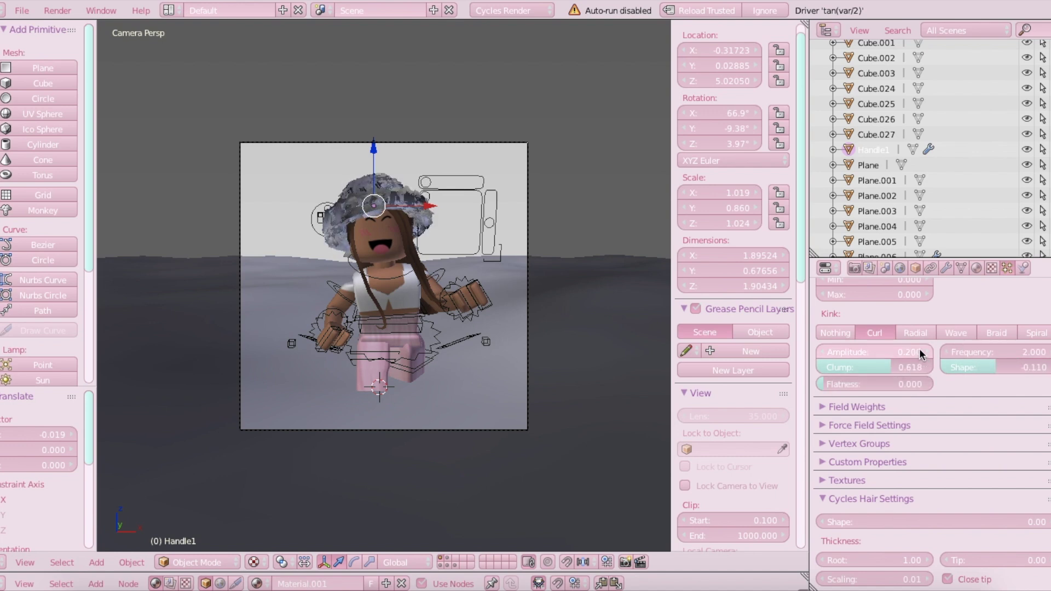
- Set the number of emitted hairs on the hat to 2599
scroll(926, 361, up, 15)
drag(992, 449, 993, 449)
drag(882, 451, 893, 451)
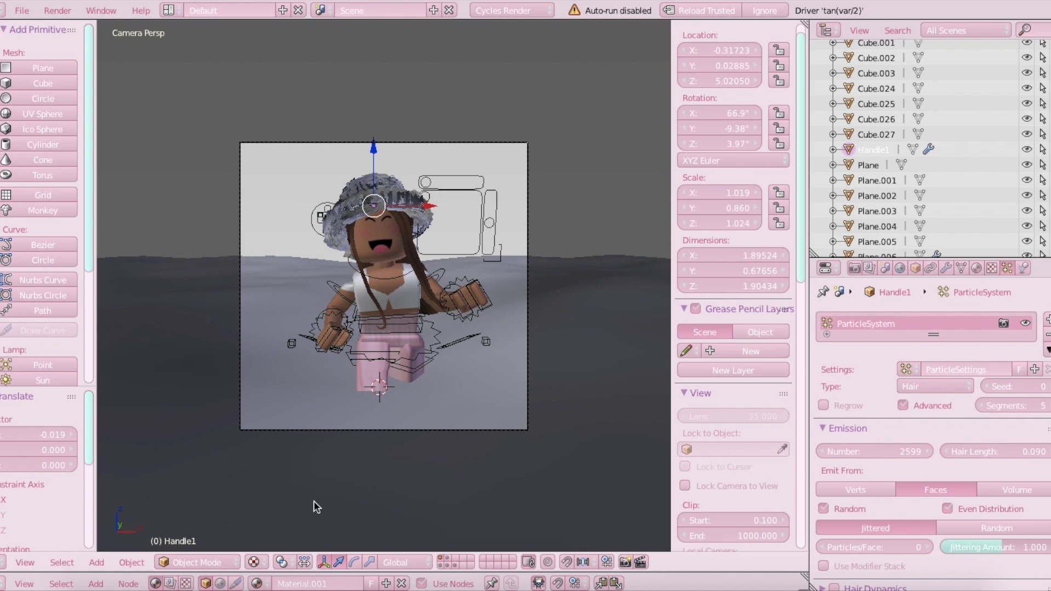
- Slightly reframe the character by flying the camera and start rendering the still image
key(shift+f)
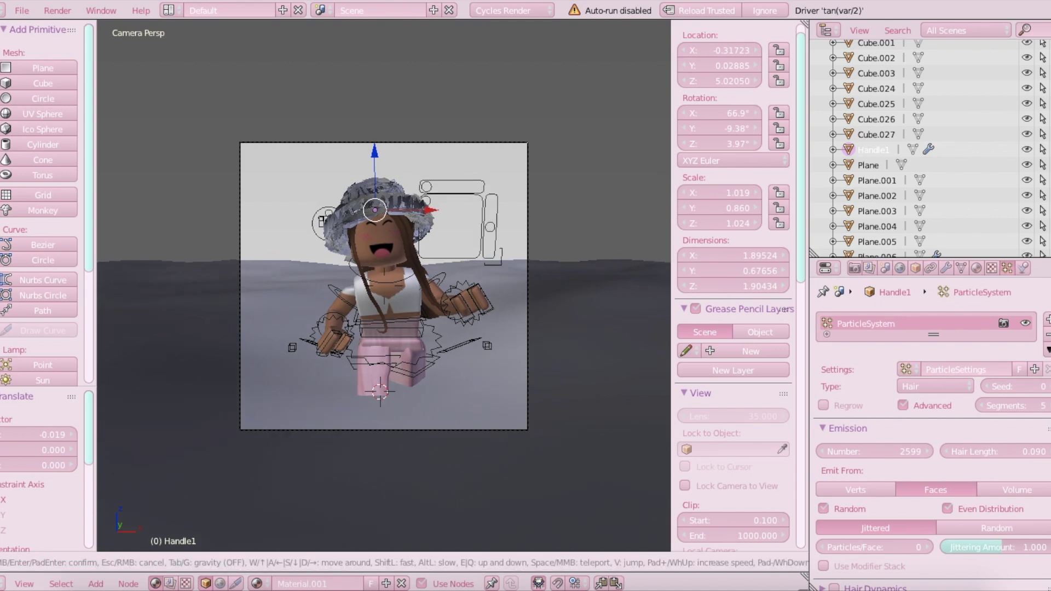
click(384, 285)
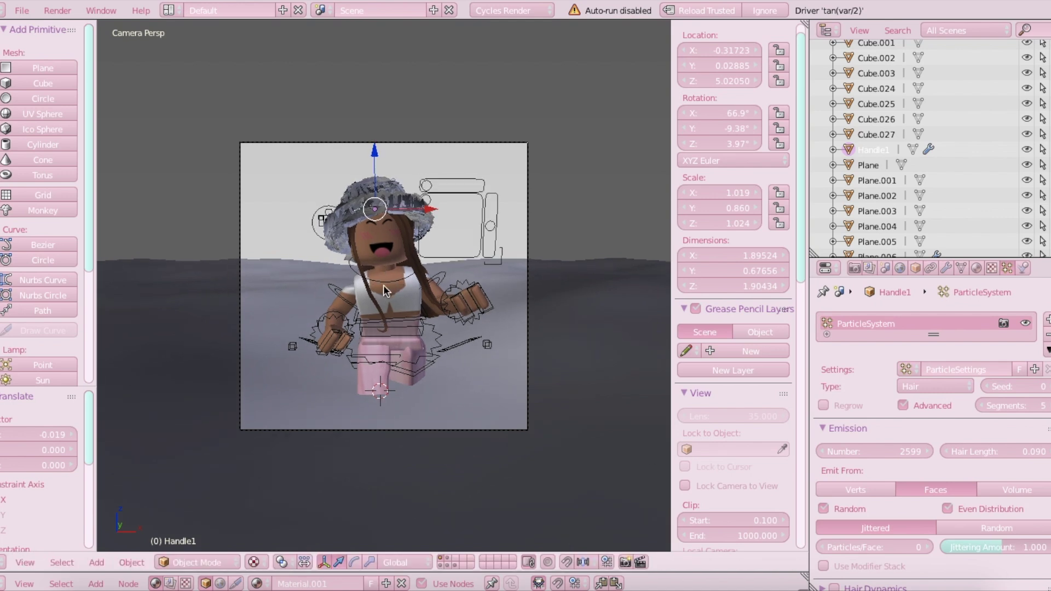
click(854, 269)
click(860, 339)
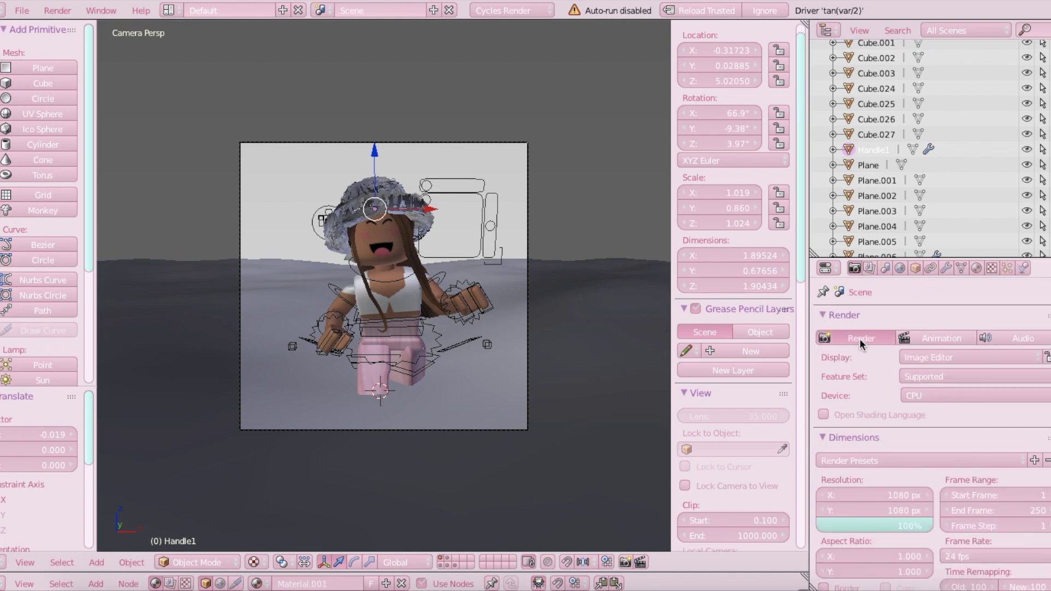